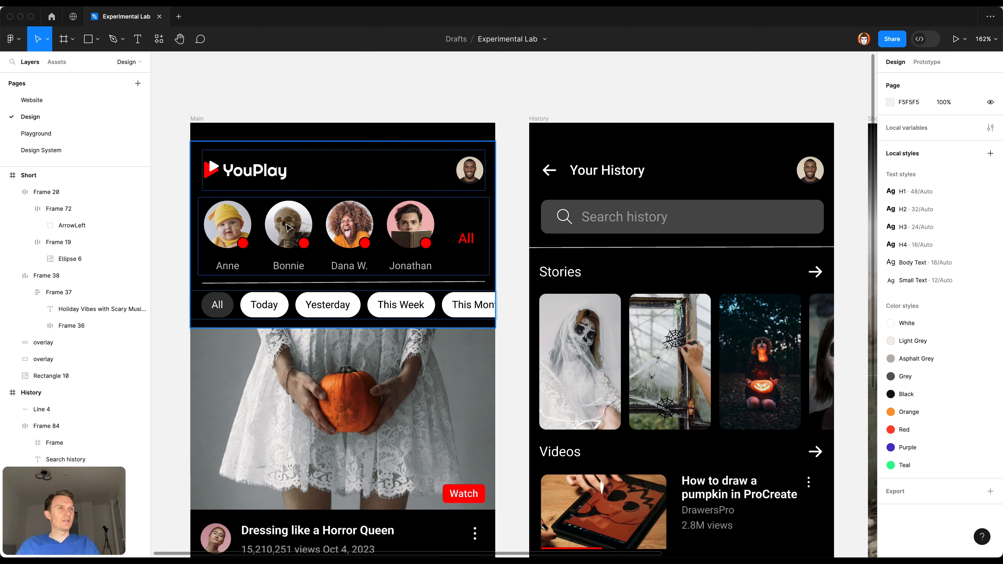
Step: Apply the Red fill style and the Black stroke style to the four status dots on the Main screen's avatars
left_click(242, 242, "super")
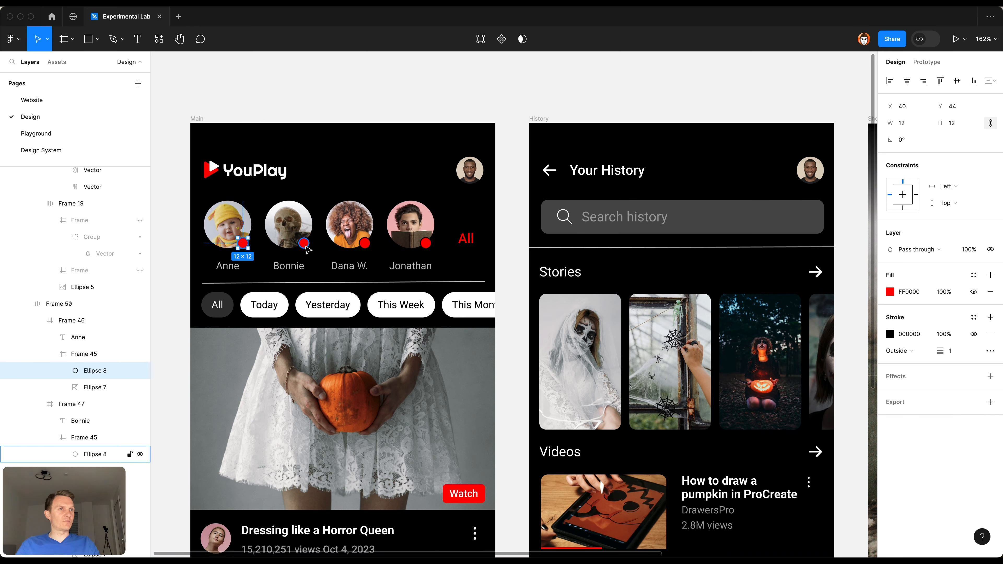
left_click(304, 243, "shift+super")
left_click(365, 243, "shift+super")
left_click(430, 243, "shift+super")
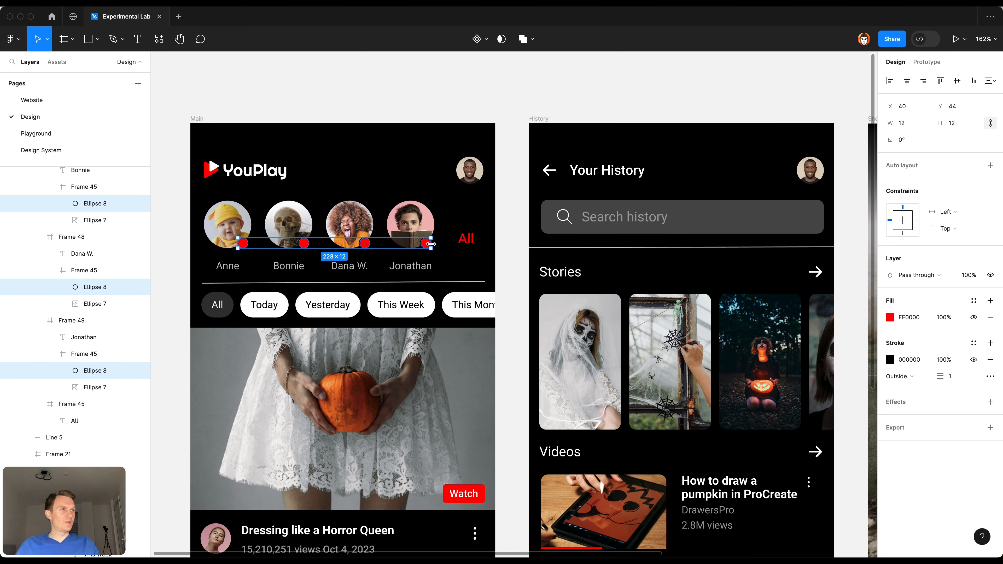
left_click(975, 302)
left_click(859, 469)
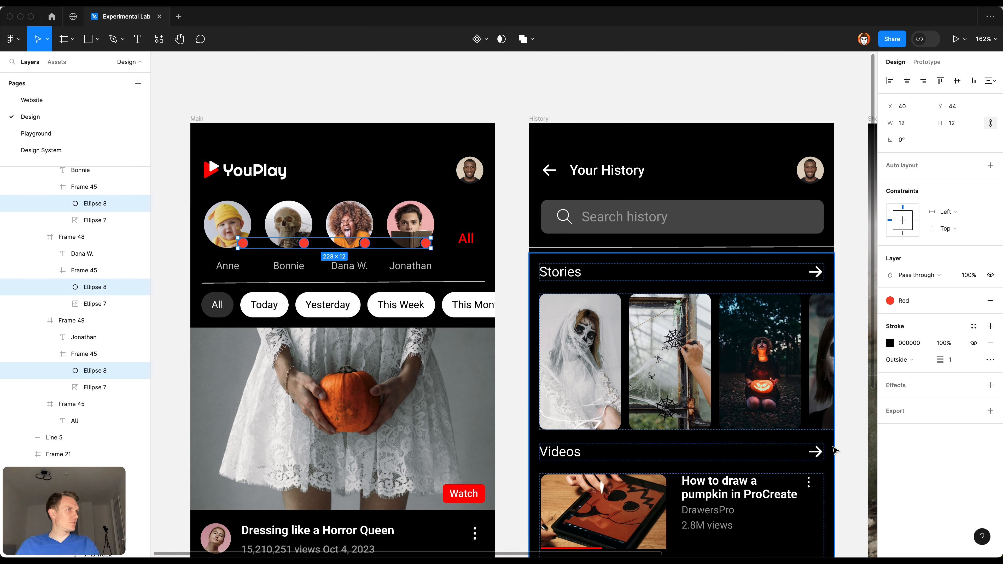
left_click(974, 326)
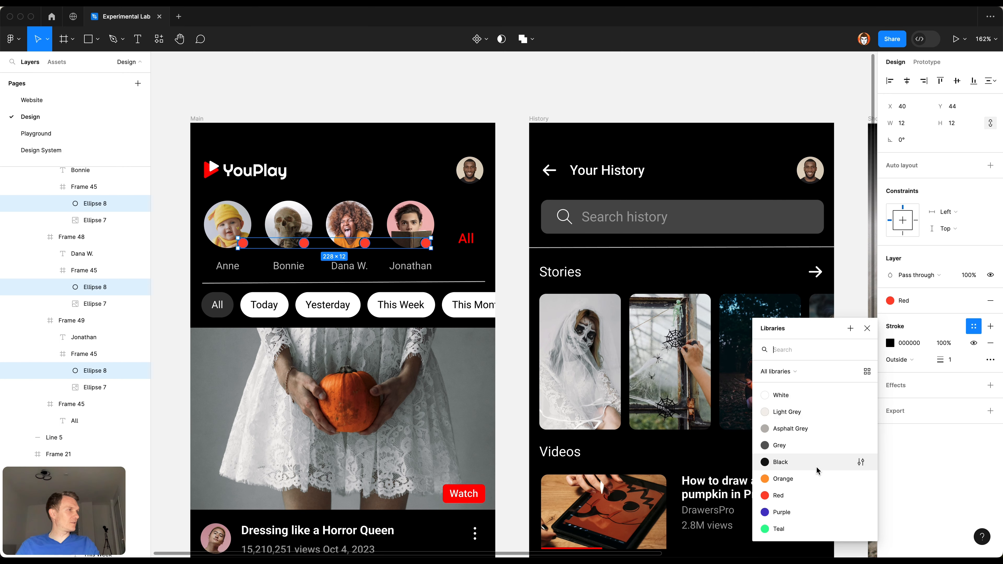
left_click(802, 468)
Step: Apply the Small Text style and the Asphalt Grey fill style to the four name labels under the avatars
scroll(396, 205, "up", 1)
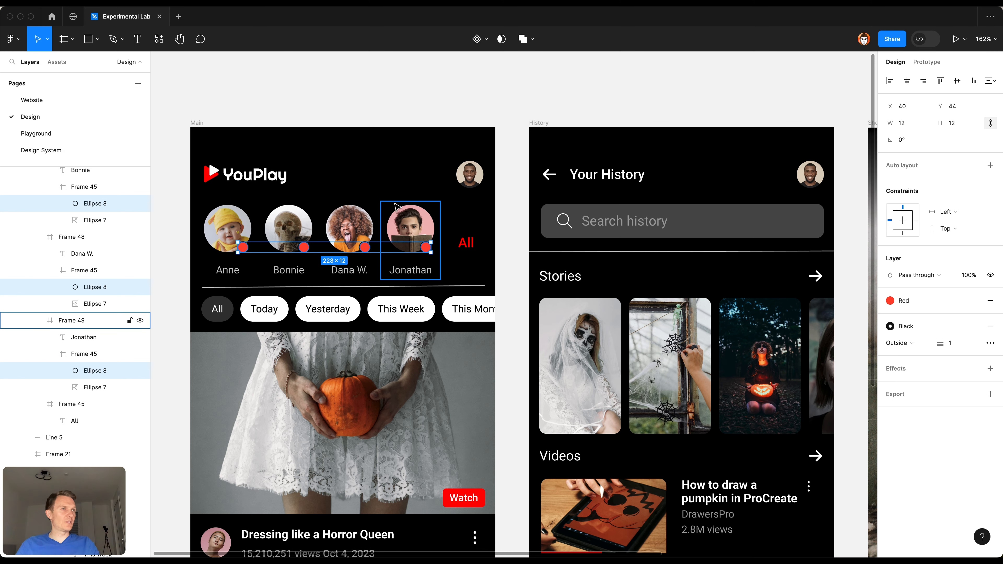
scroll(395, 206, "down", 5)
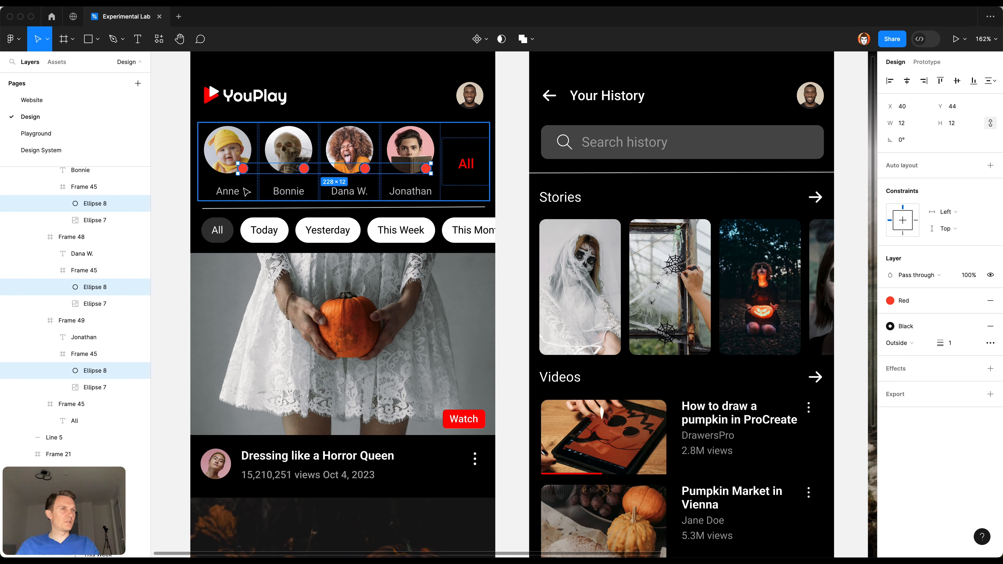
left_click(228, 192)
left_click(229, 192)
left_click(288, 191, "shift")
left_click(349, 192, "shift")
left_click(401, 191, "shift")
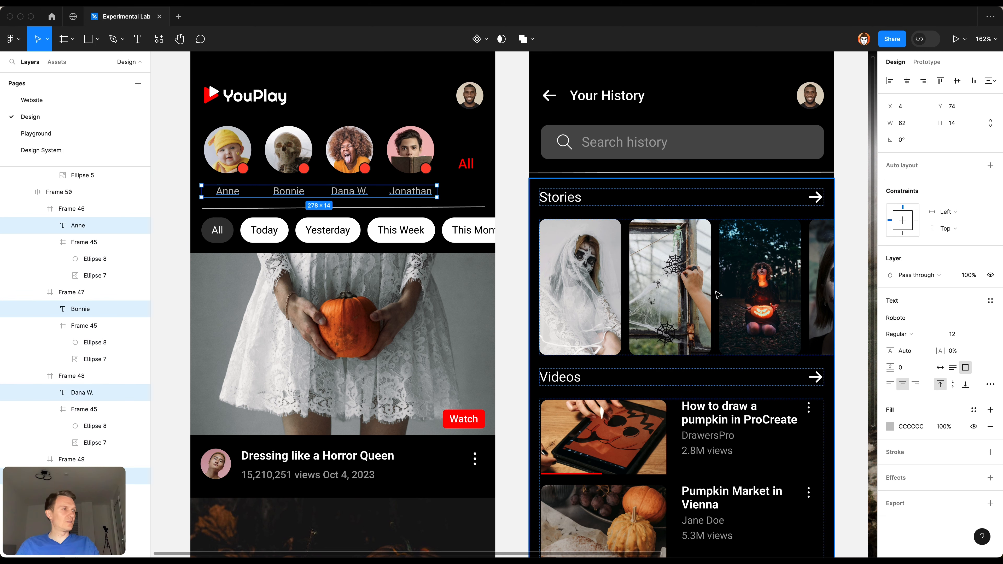
left_click(991, 302)
left_click(920, 446)
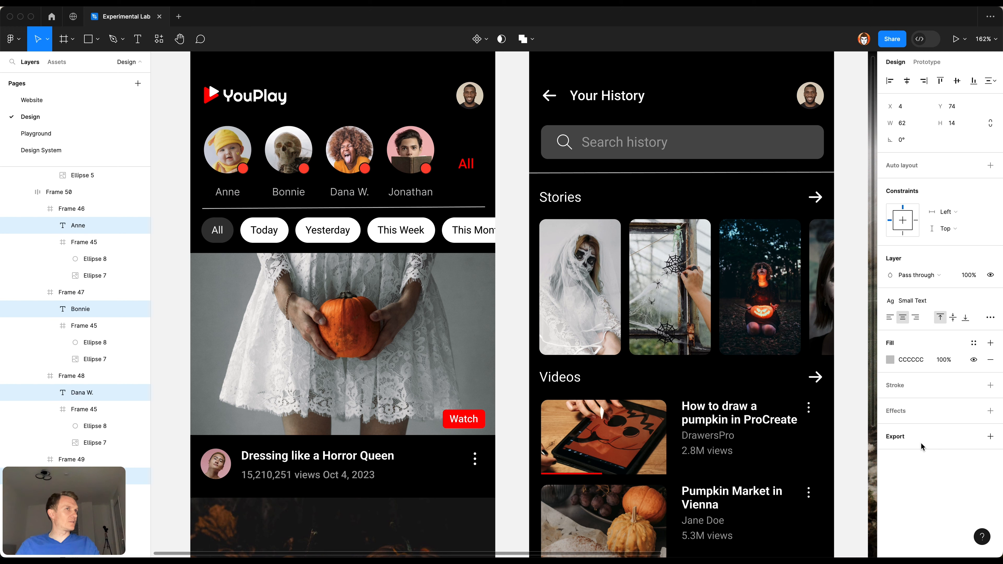
left_click(973, 343)
left_click(804, 436)
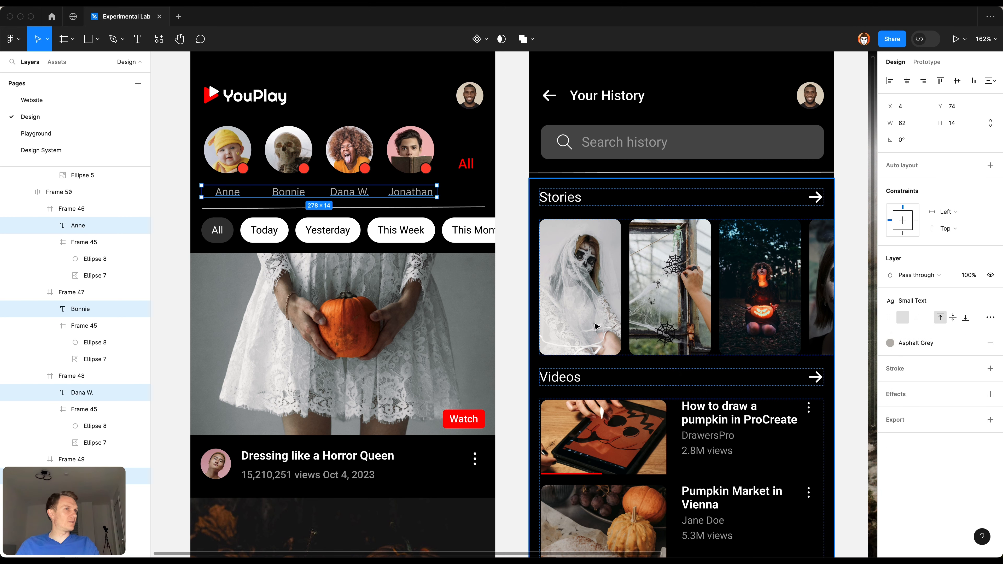
Step: Apply the H4 text style and the Red color style to the "All" text beside the avatars
left_click(467, 164)
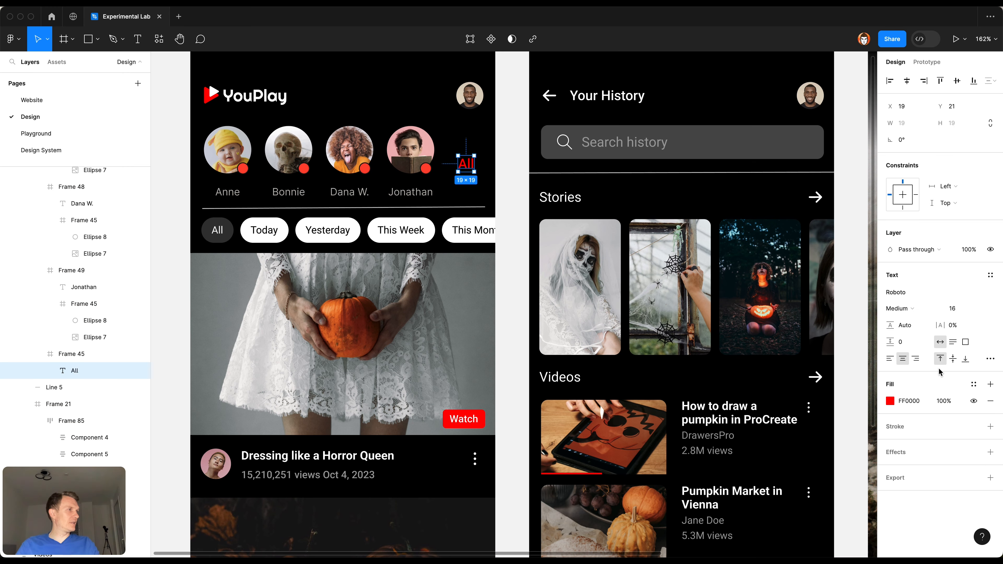
left_click(974, 384)
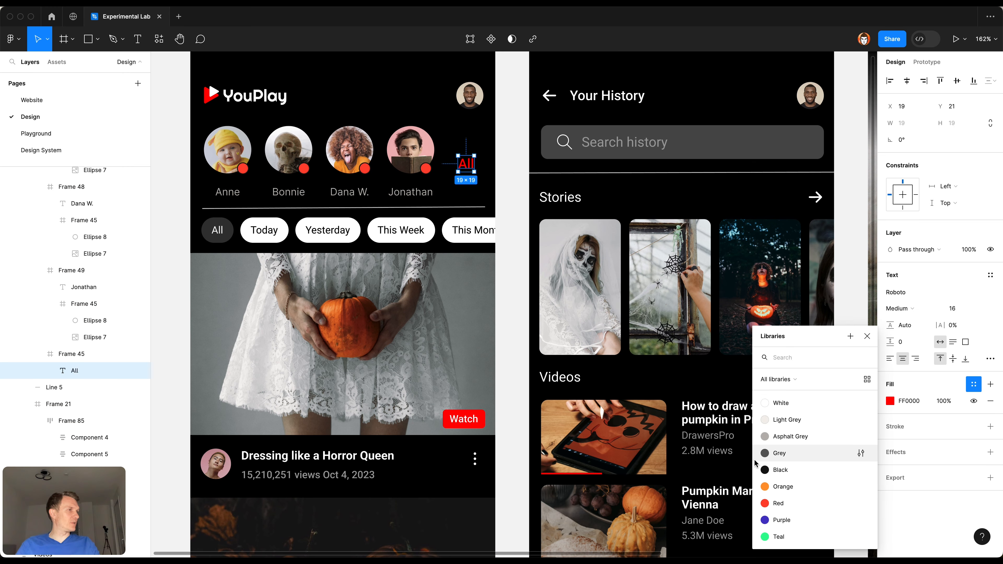
key("Escape")
left_click(989, 277)
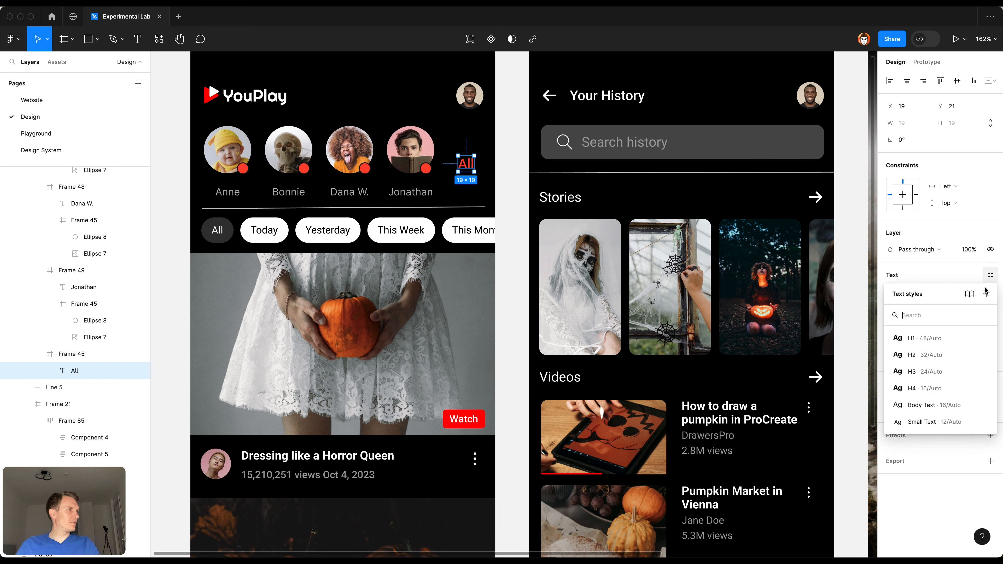
left_click(904, 389)
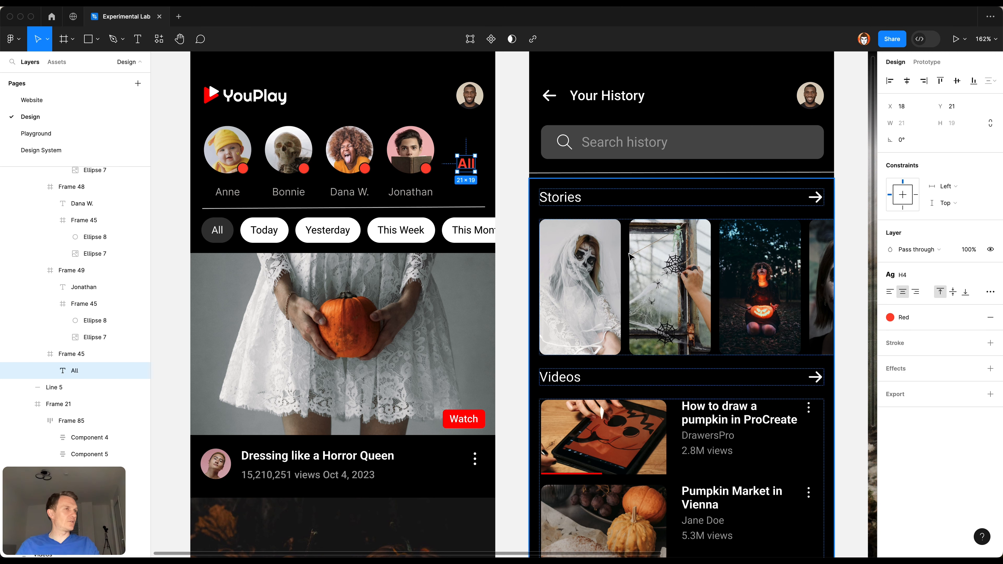
key("Escape")
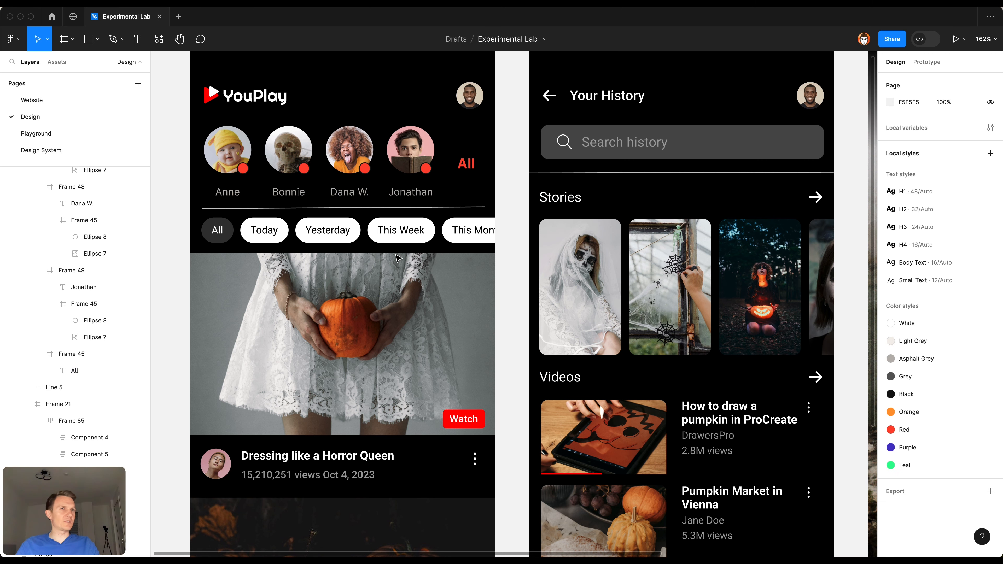
Step: Replace the "All" filter chip with the Design System page's tag_orange component and set its horizontal padding to 12
left_click(258, 232)
left_click(218, 238)
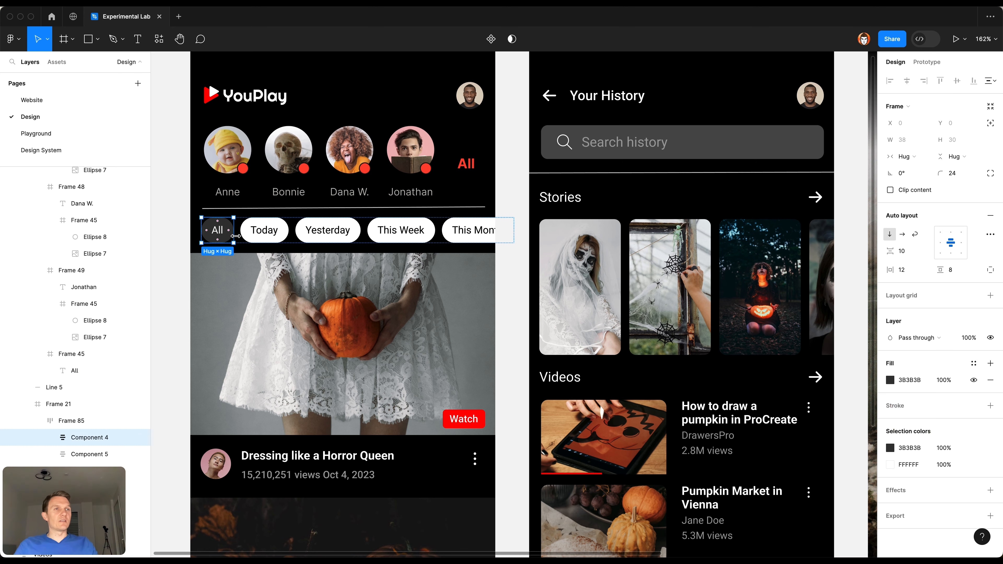
left_click(57, 153)
left_click(465, 396)
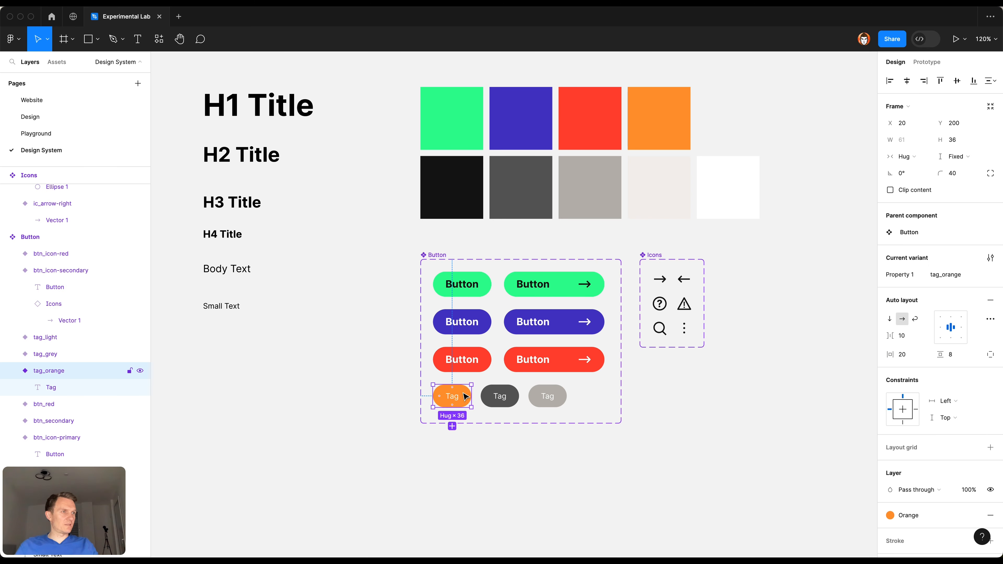
left_click(90, 117)
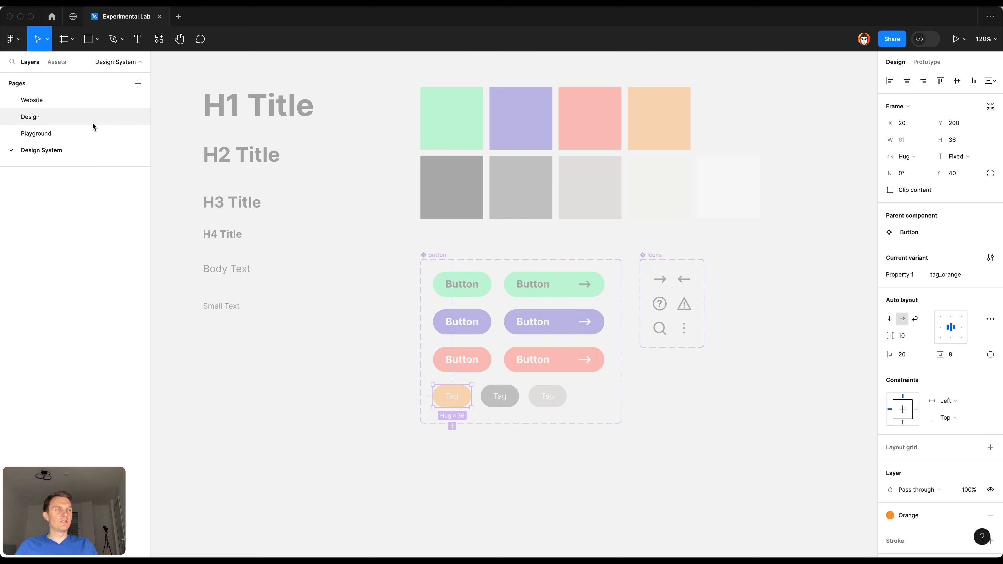
key("super+shift+r")
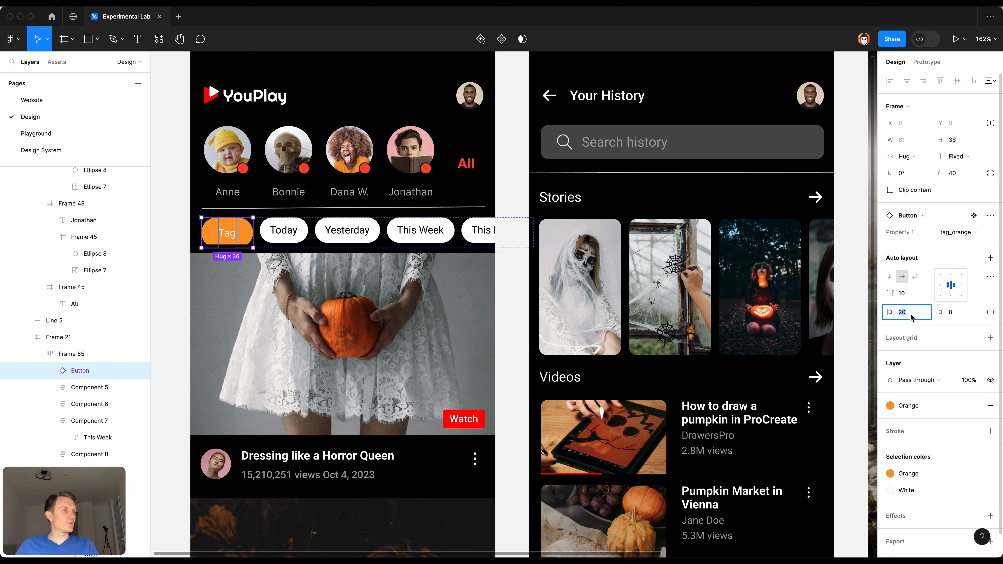
type("12")
key("Return")
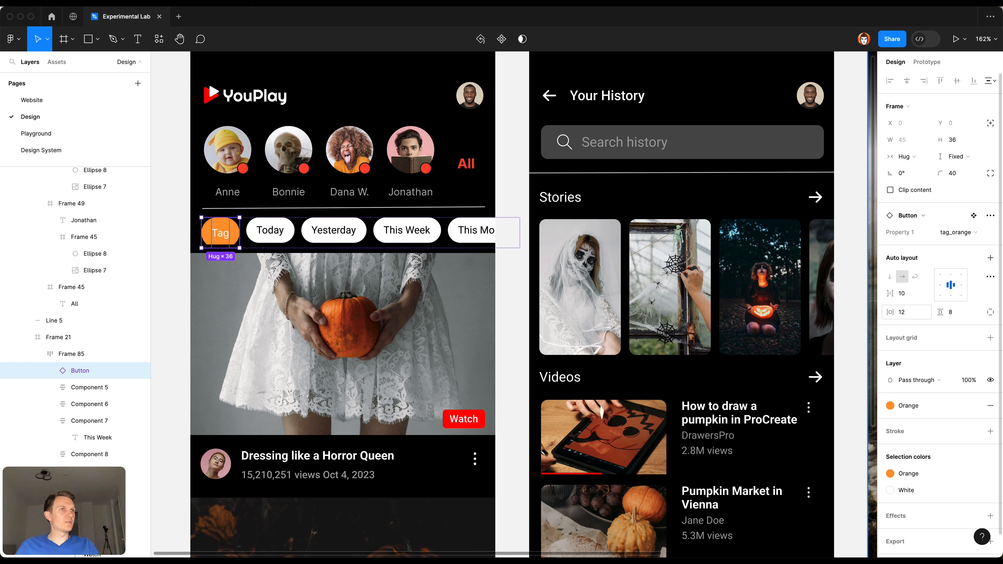
Step: Try vertical paddings of 4 and 2 on the orange tag
left_click(959, 318)
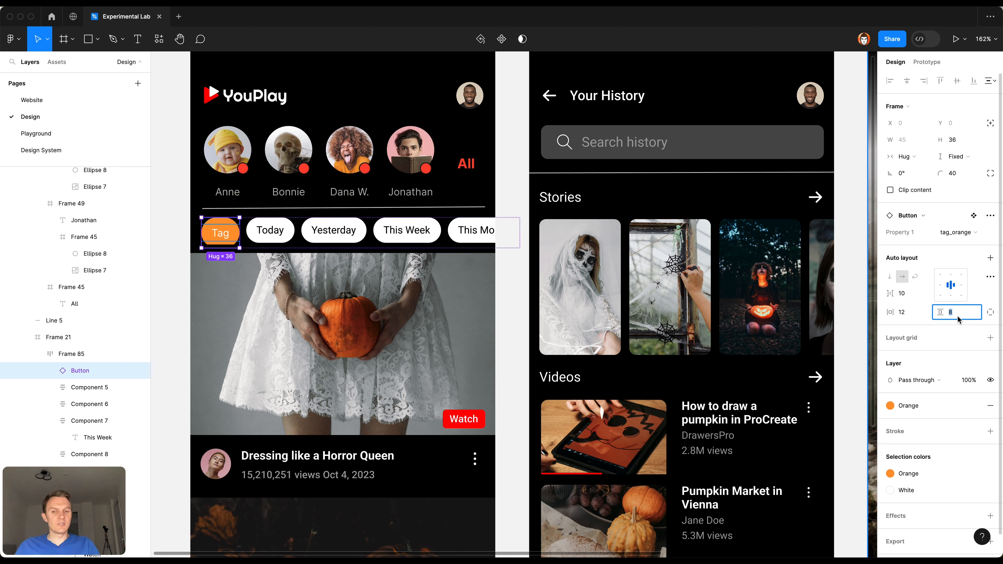
type("4")
key("Return")
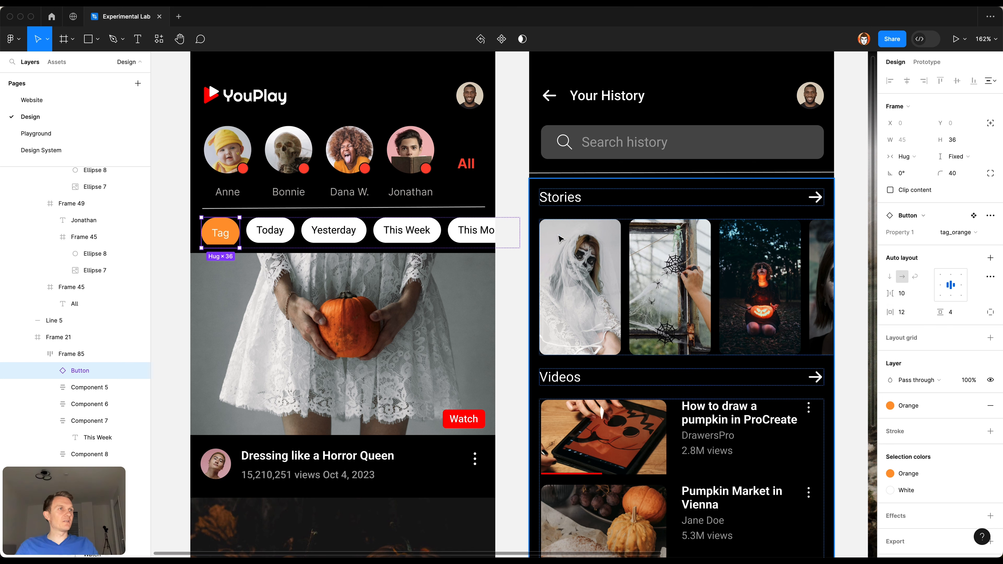
left_click(957, 315)
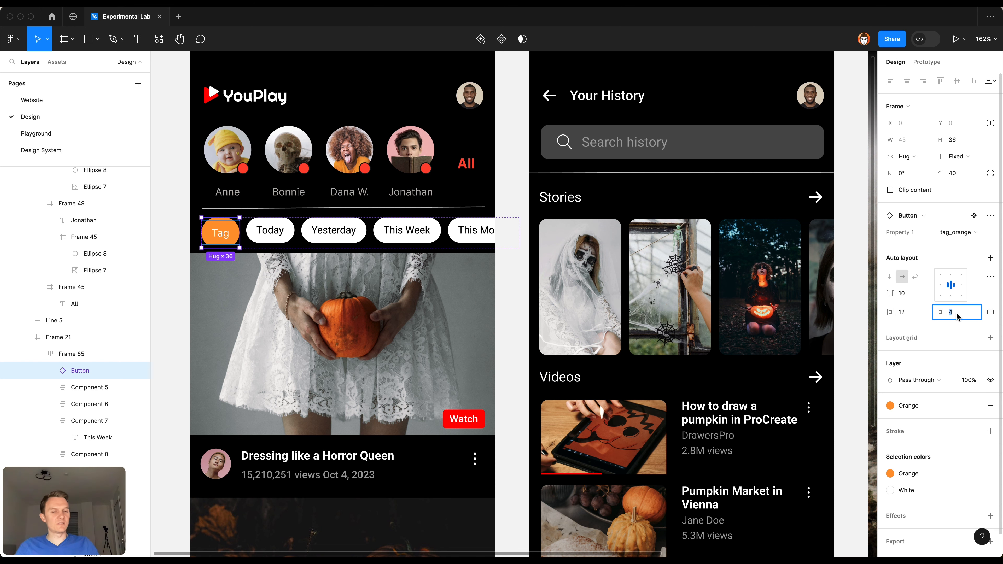
key("Return")
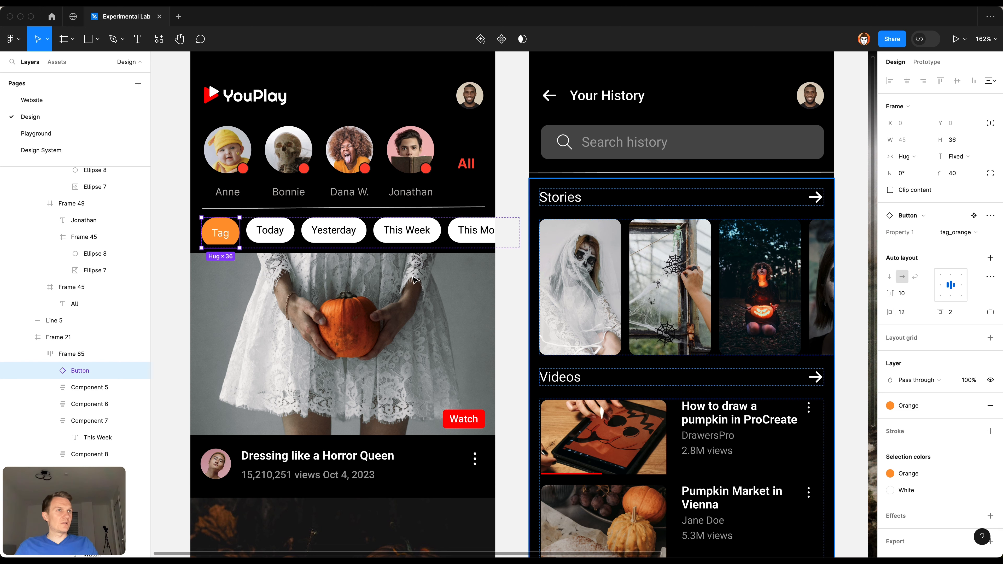
Step: Set the orange tag's height to hug its contents and its vertical padding to 8
left_click(954, 160)
left_click(956, 176)
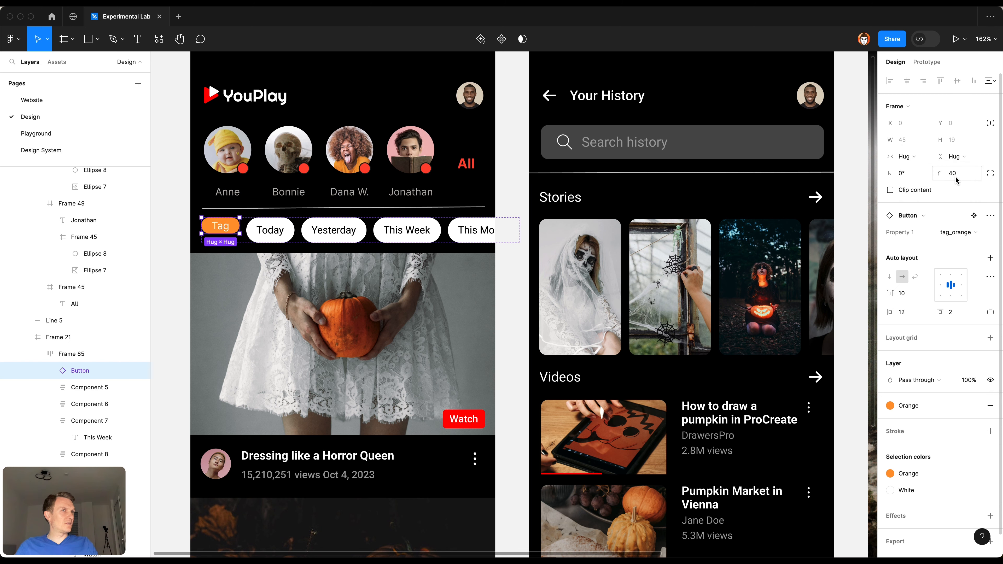
left_click(958, 311)
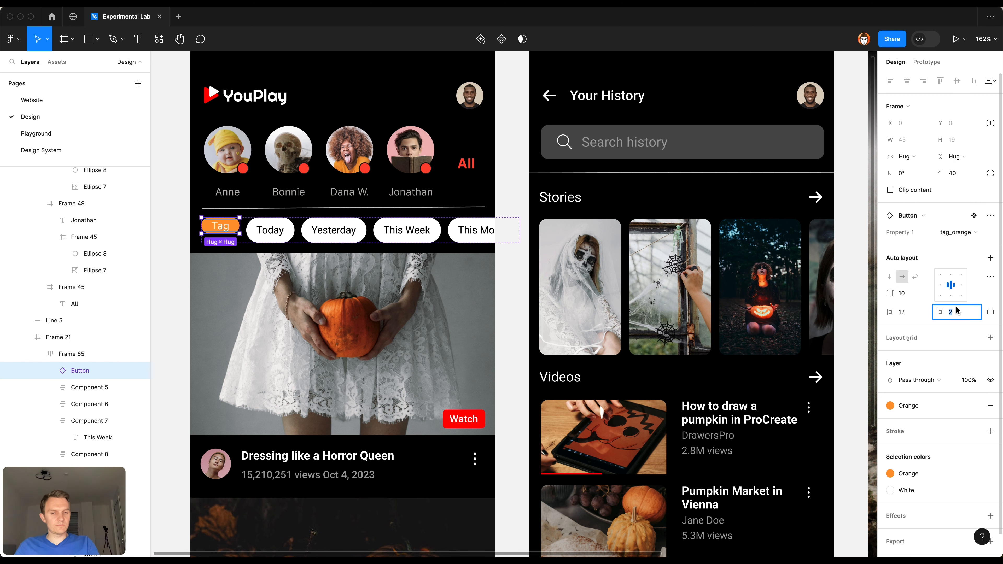
type("8")
key("Return")
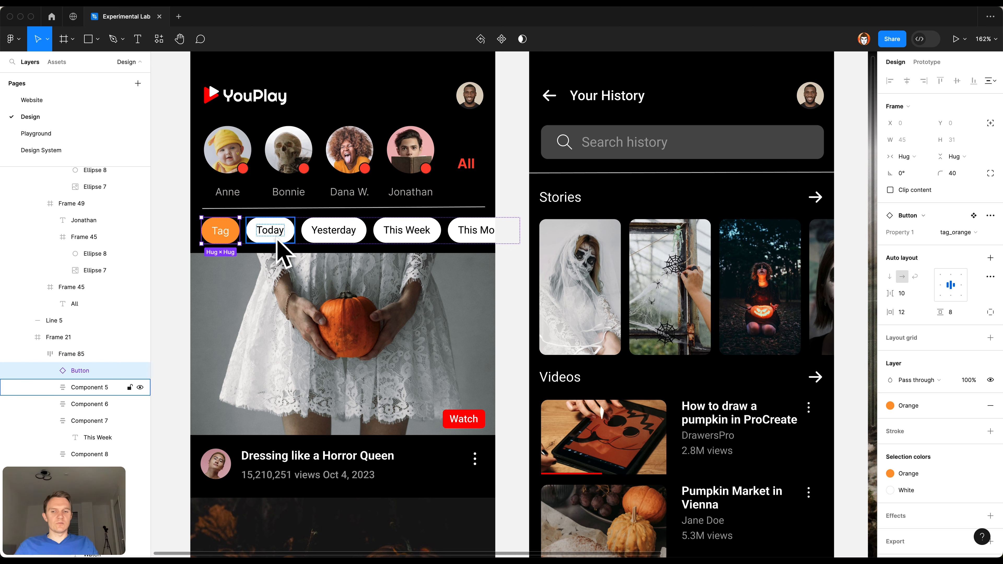
Step: Duplicate the orange tag and switch the copy to the tag_grey variant
key("super+d")
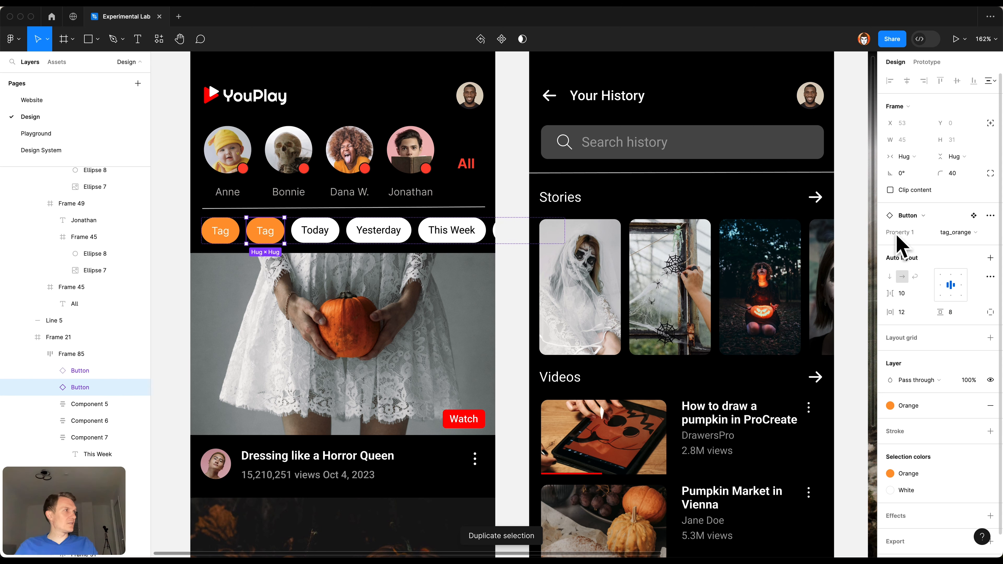
left_click(944, 232)
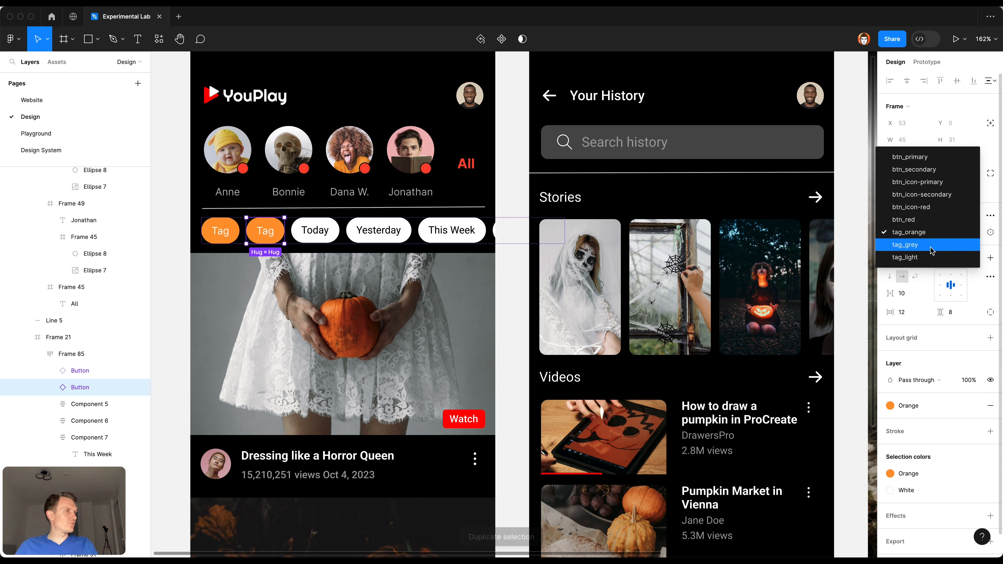
left_click(940, 244)
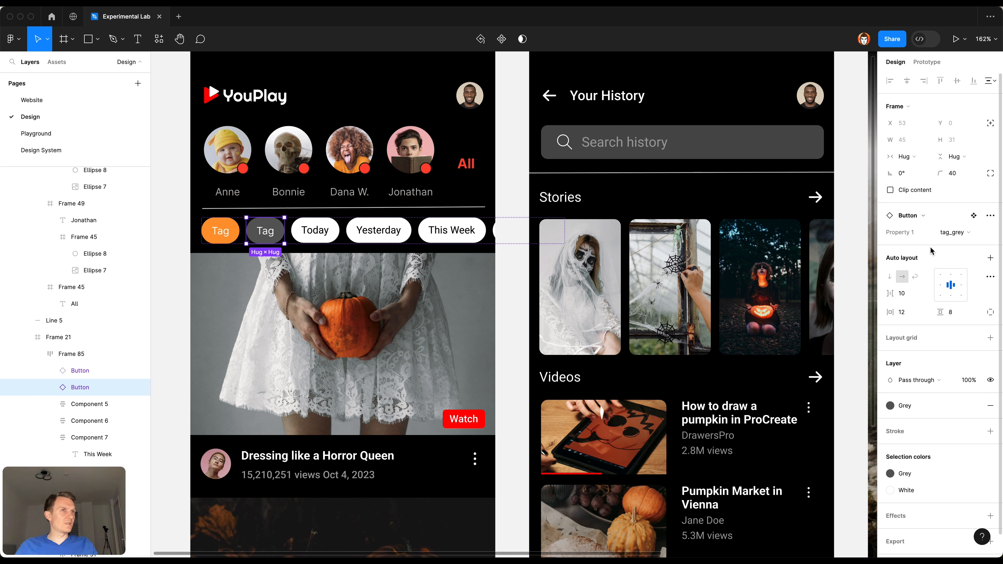
Step: Label the grey tag "Today" and delete the old white "Today" chip
double_click(265, 232)
type("Today")
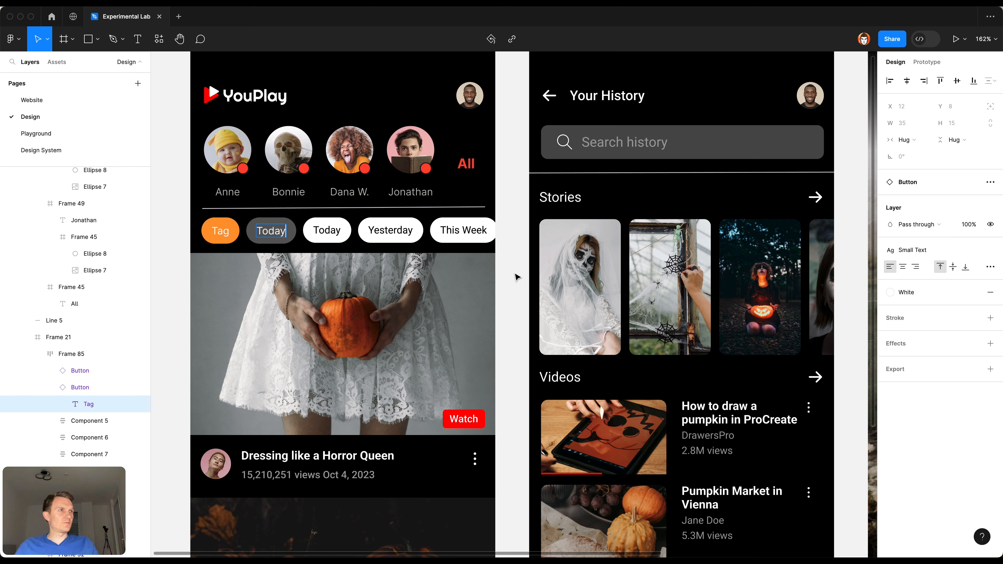
left_click(127, 421)
key("Delete")
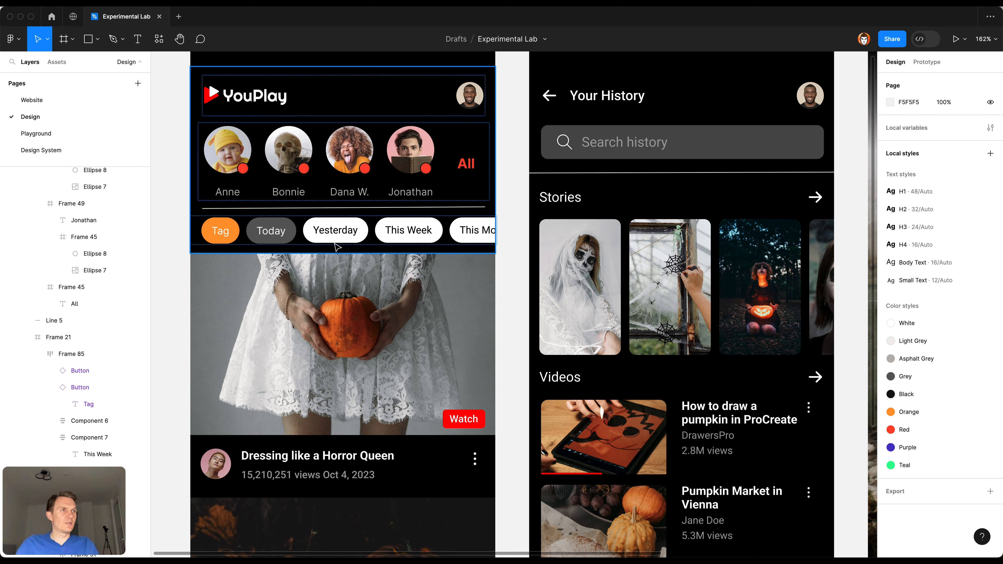
Step: Replace the white "Yesterday" chip with a duplicate of the grey tag labelled "Yesterday"
left_click(272, 244)
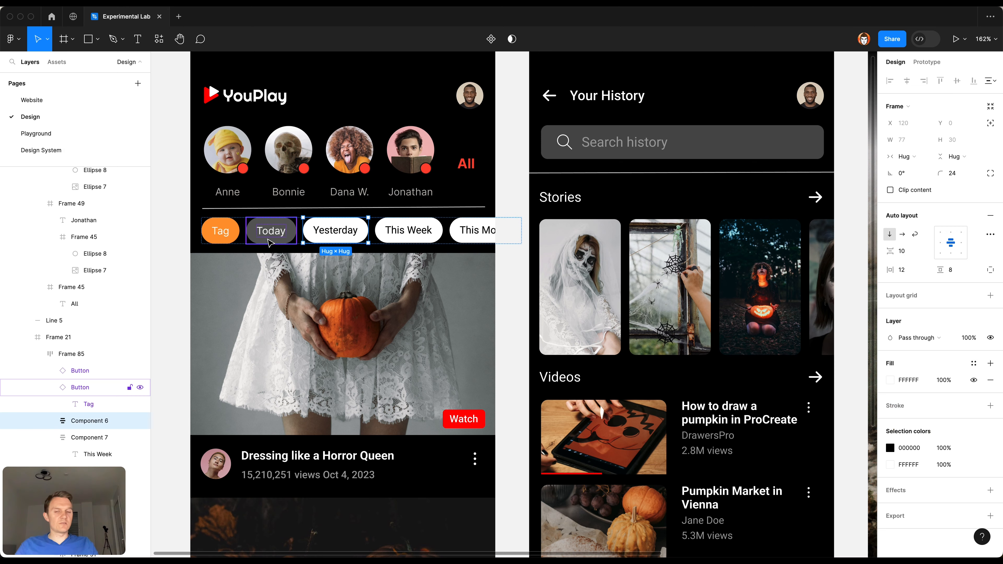
key("super+d")
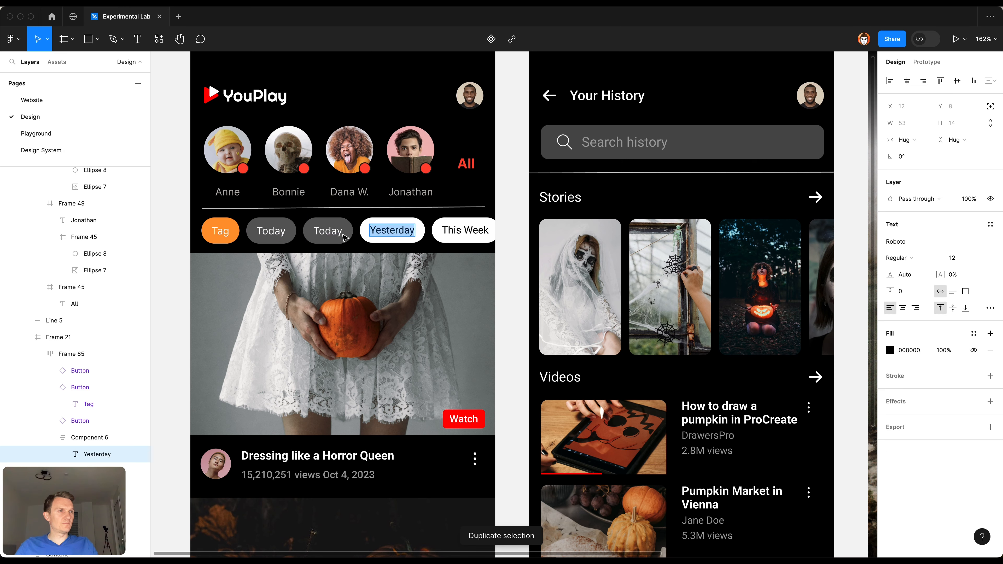
double_click(331, 232)
type("Yesterday")
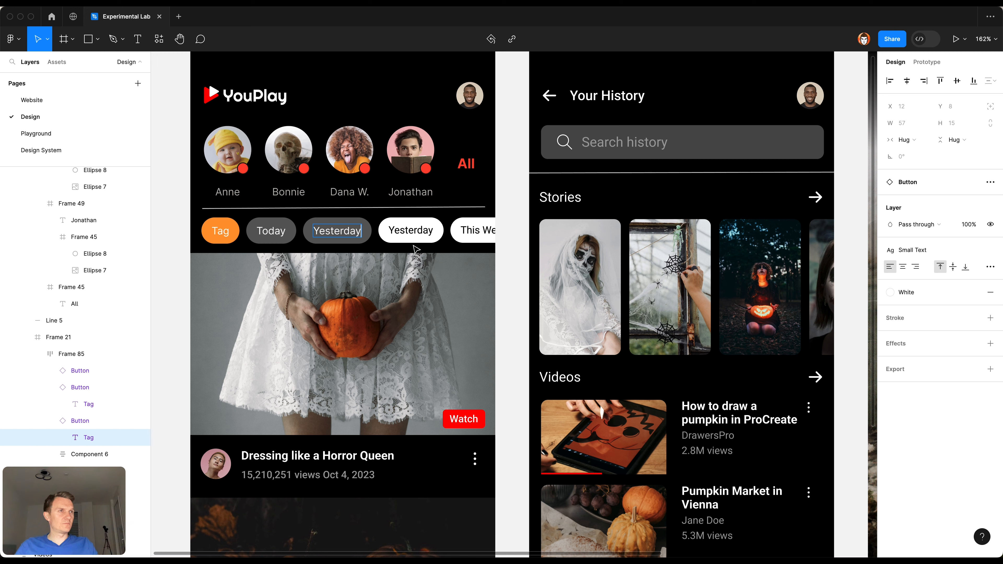
key("Escape")
left_click(404, 233)
key("Delete")
Step: Replace the white "This Week" chip with a duplicate of the grey tag labelled "This Week"
left_click(409, 233, "super")
left_click(336, 234)
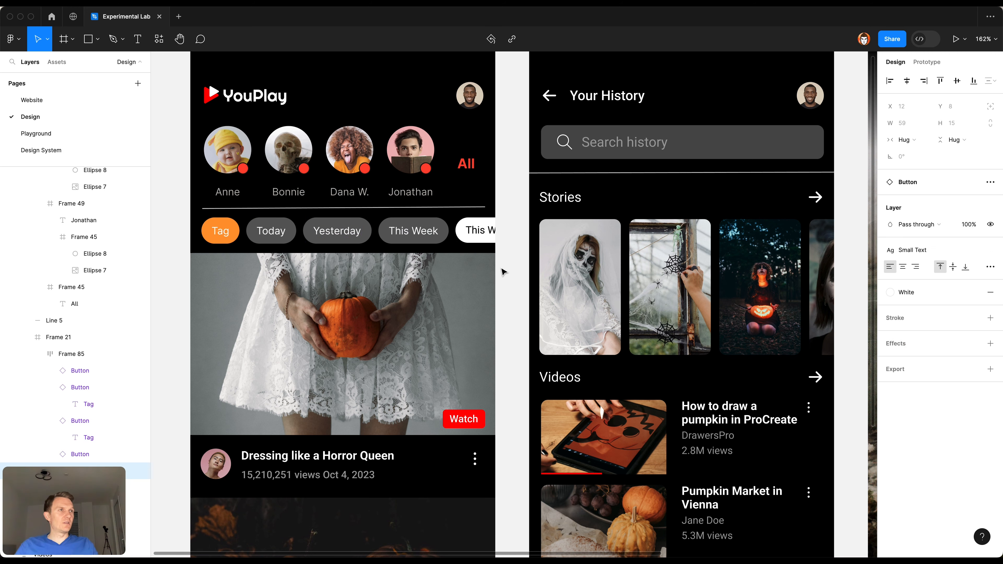
key("super+z")
key("super+shift+z")
key("super+z")
key("super+shift+z")
left_click(479, 234)
key("Delete")
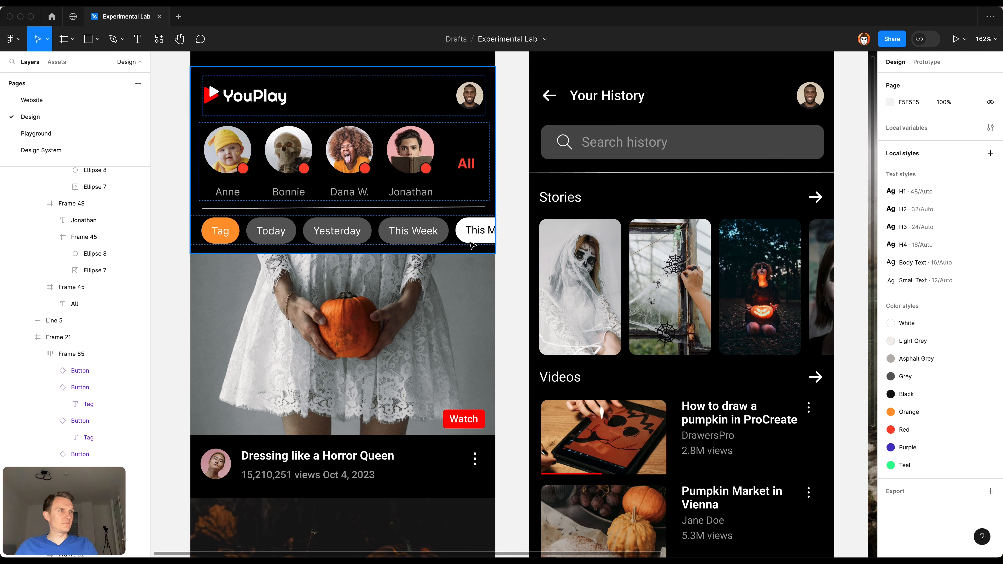
Step: Replace the white "This Month" chip with a duplicate of the grey "This Week" tag labelled "This Month"
left_click(472, 240)
key("Delete")
left_click(337, 229, "super")
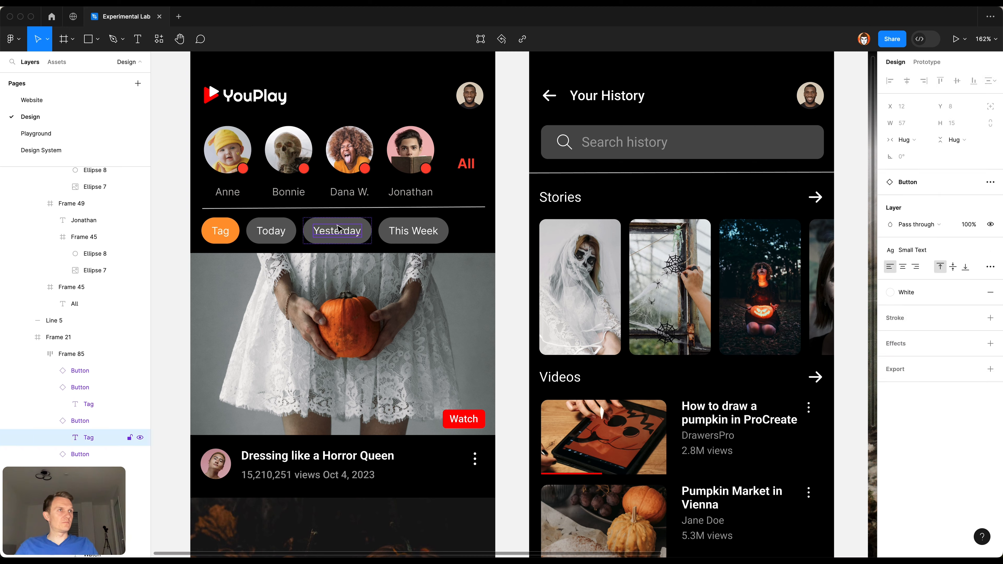
left_click(423, 232)
key("super+d")
double_click(496, 233)
type("Month")
left_click(497, 288)
left_click(508, 288)
Step: Apply the Grey color style to the stroke of the divider line above the tag row on the Main screen
scroll(508, 287, "down", 2)
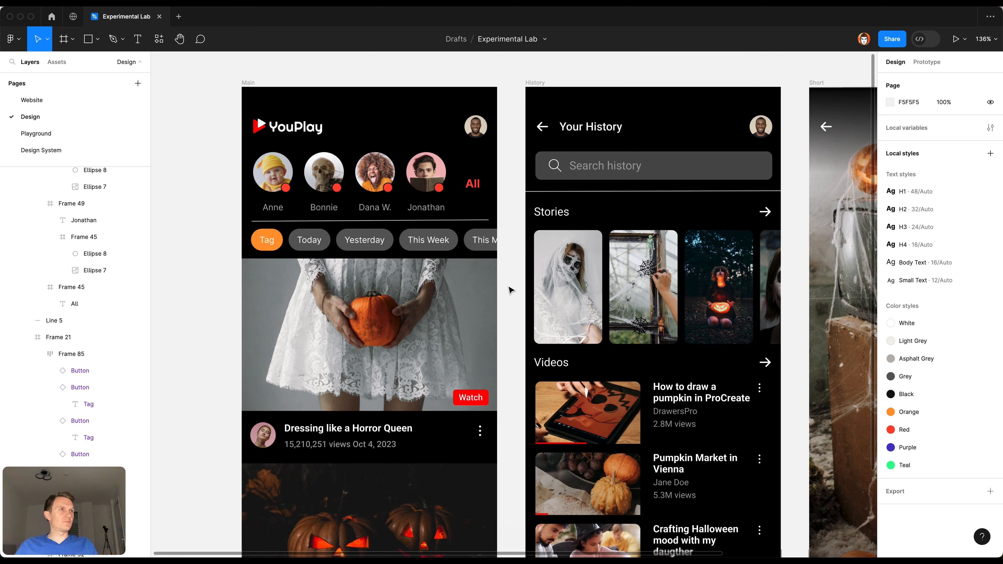
left_click(437, 221)
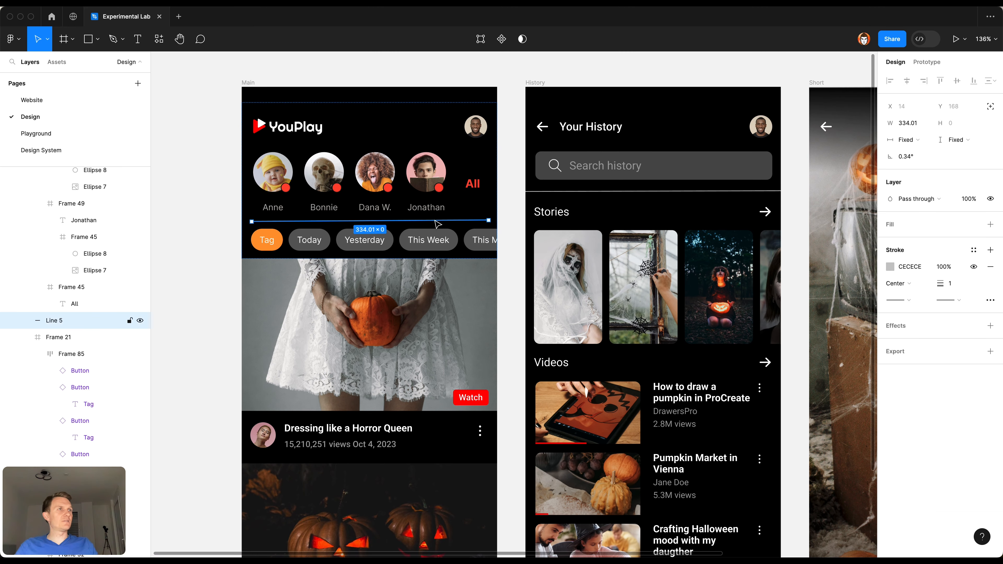
scroll(334, 292, "down", 4)
scroll(431, 346, "up", 4)
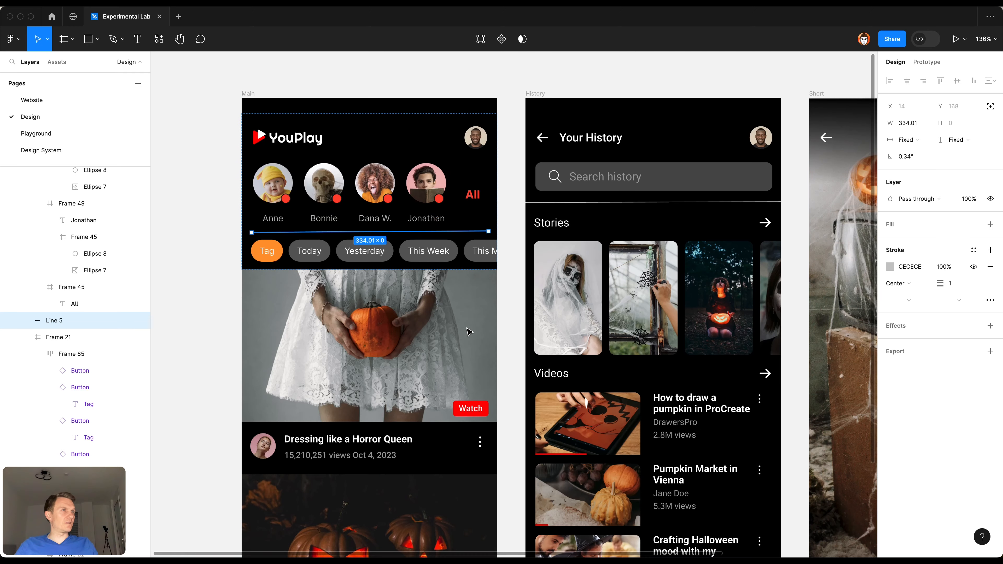
left_click(974, 249)
left_click(817, 370)
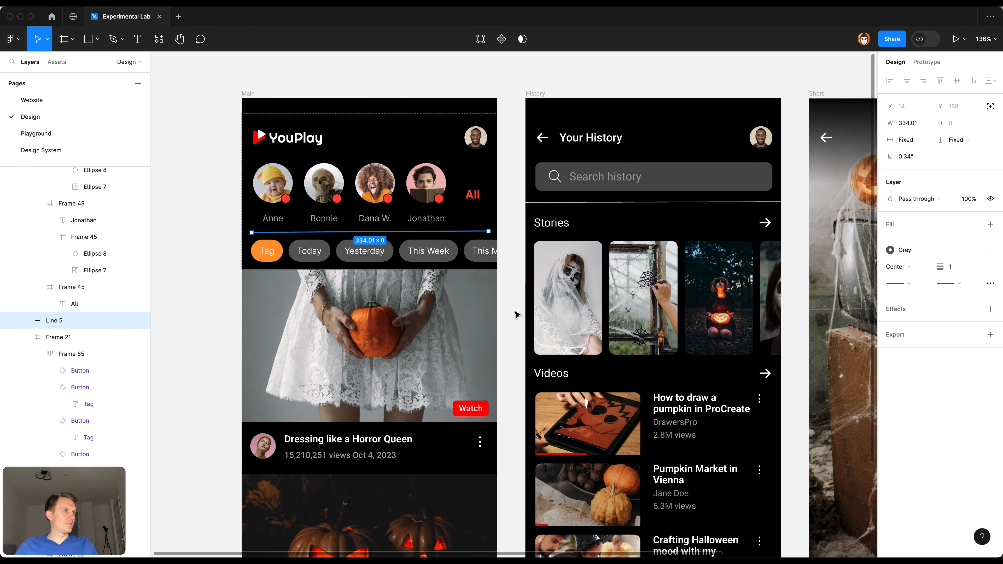
left_click(502, 312)
Step: Apply the H4 text style to both video titles, "Dressing like a Horror Queen" and "Best House Halloween Decorations"
scroll(505, 312, "down", 2)
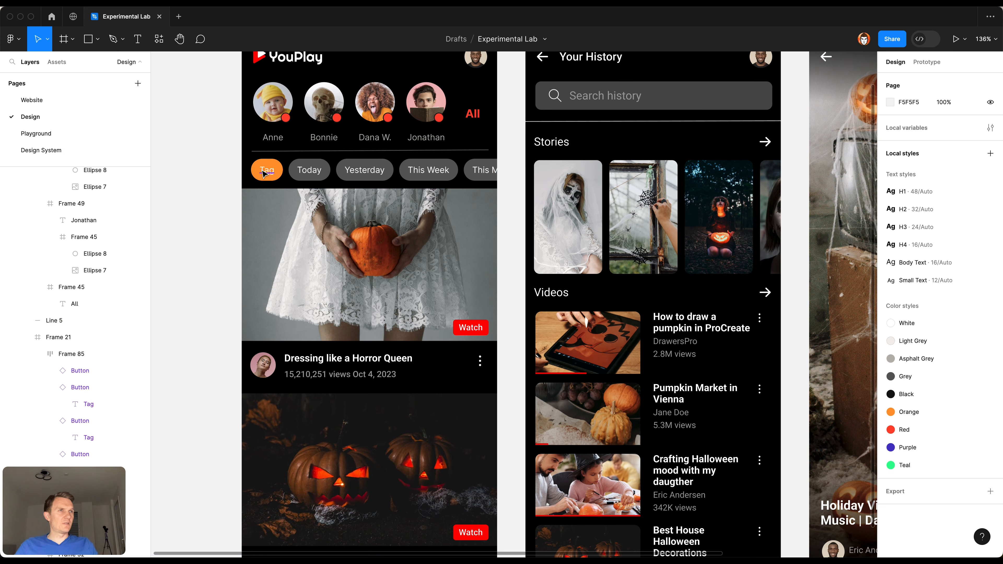
scroll(344, 328, "down", 1)
left_click(347, 331, "super")
scroll(347, 331, "down", 3)
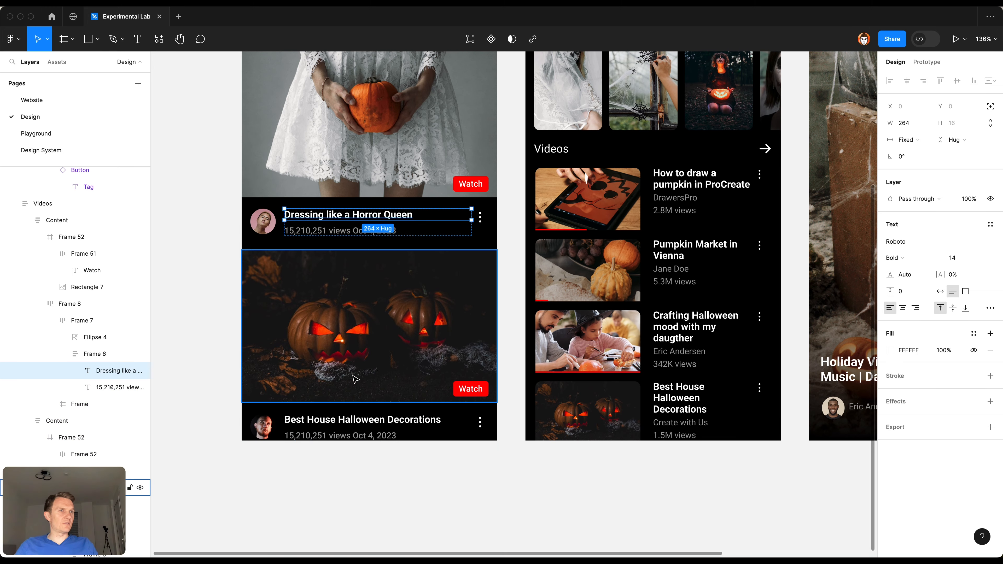
left_click(355, 420, "shift+super")
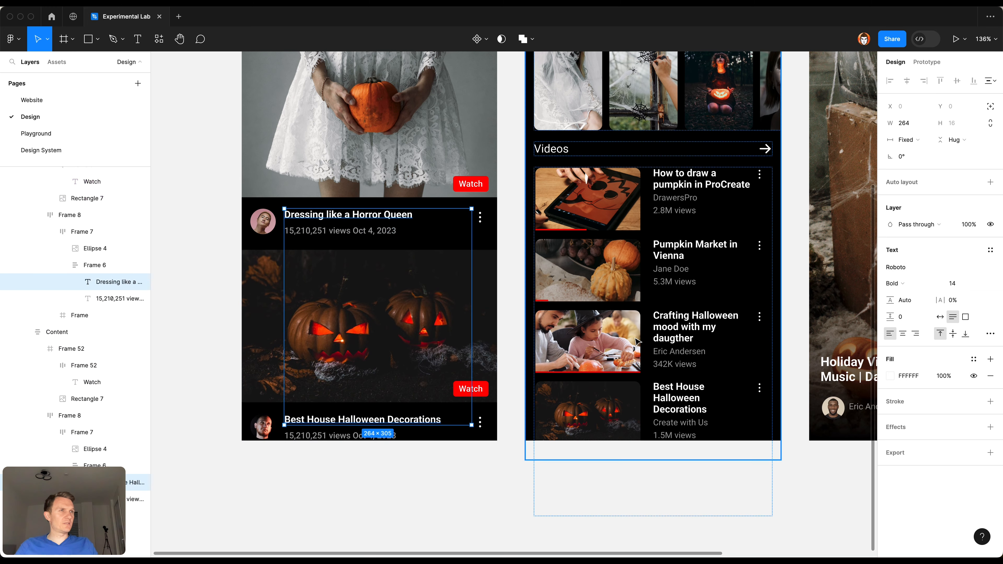
left_click(991, 250)
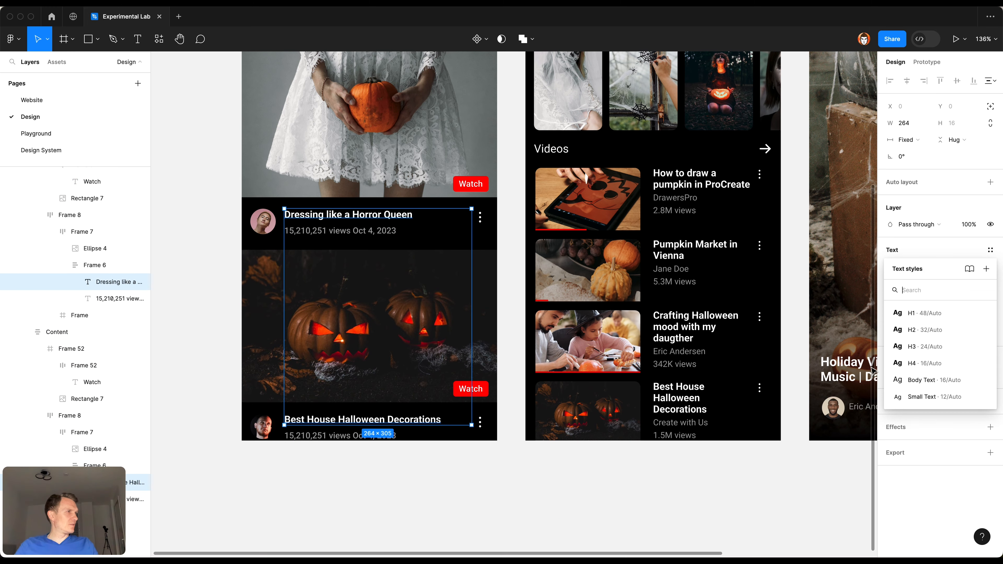
left_click(914, 367)
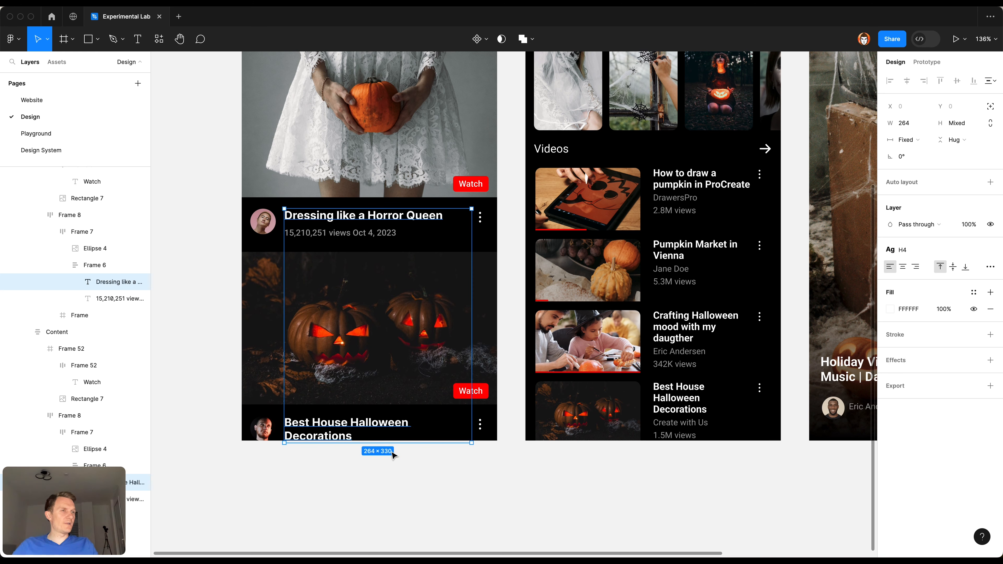
left_click(389, 479)
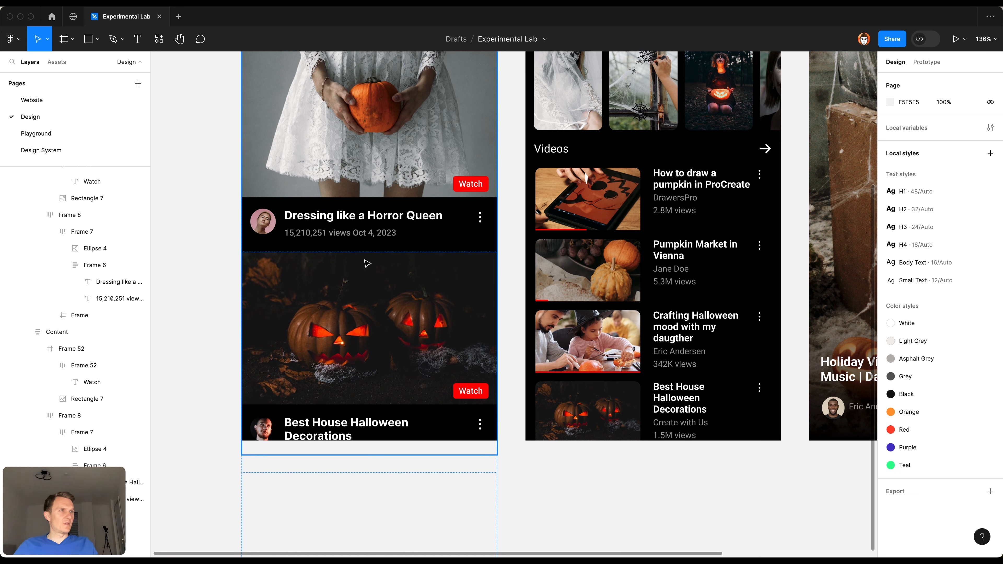
Step: Move the Videos frame on the Main screen up to Y 212
left_click(366, 220)
key("shift+Up")
key("shift+Up")
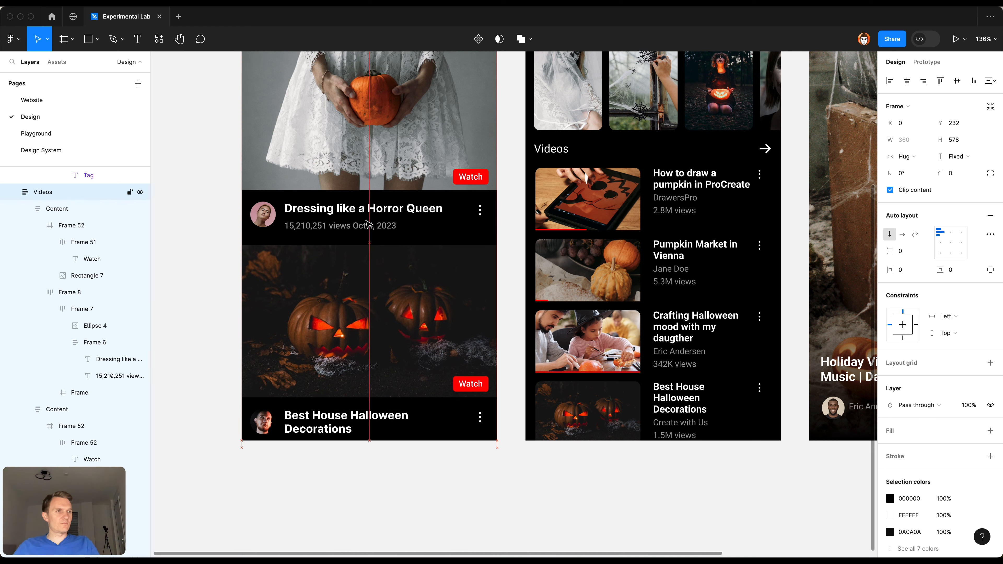
key("shift+Up")
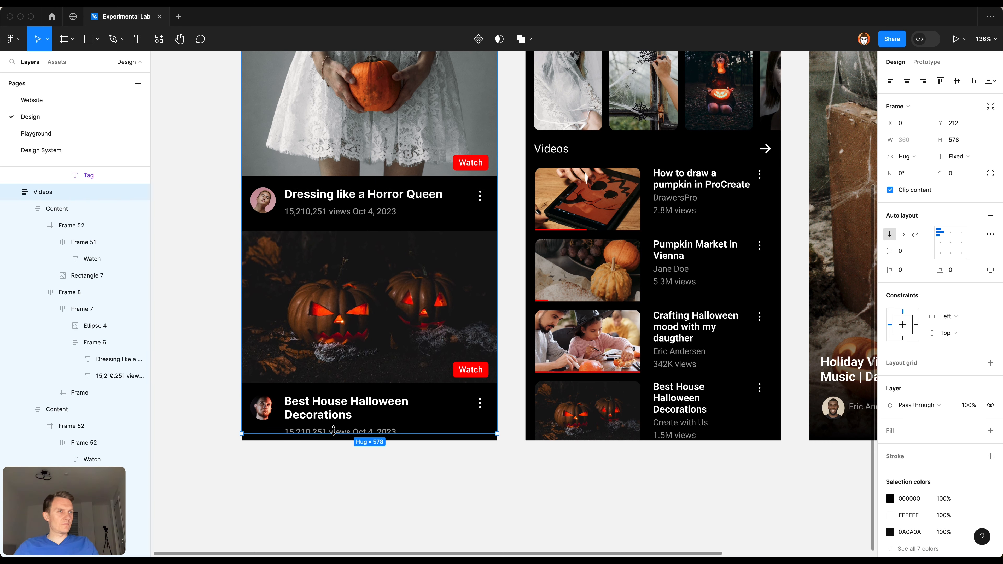
Step: Apply the Small Text style and the Asphalt Grey color style to the views-and-date lines of both videos
left_click(388, 429, "super")
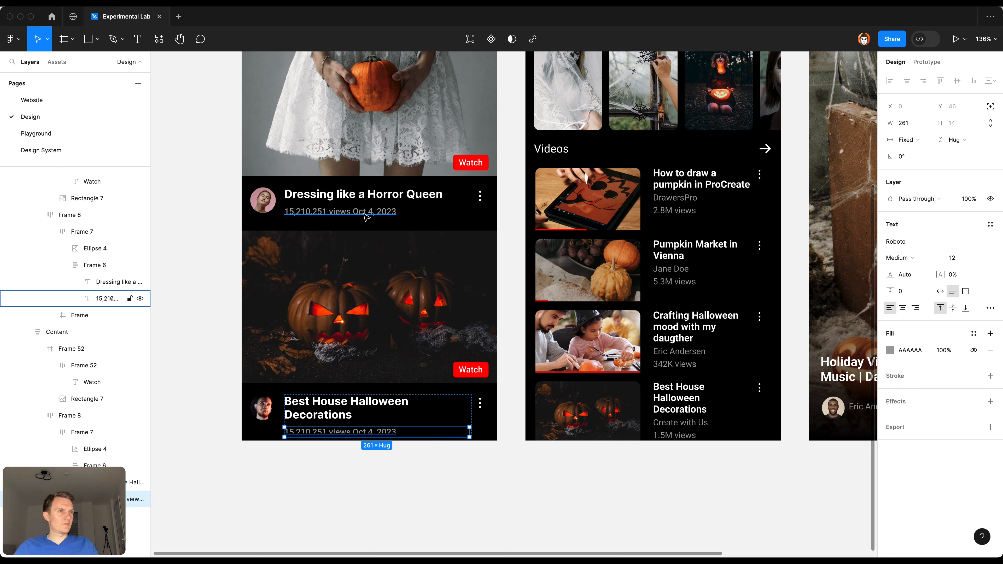
left_click(118, 298, "shift")
left_click(991, 249)
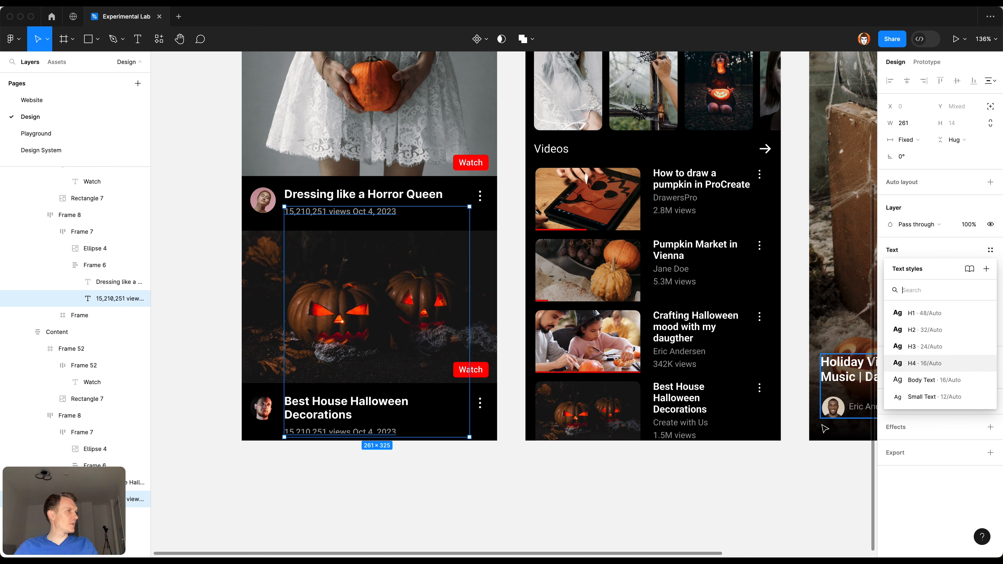
left_click(918, 400)
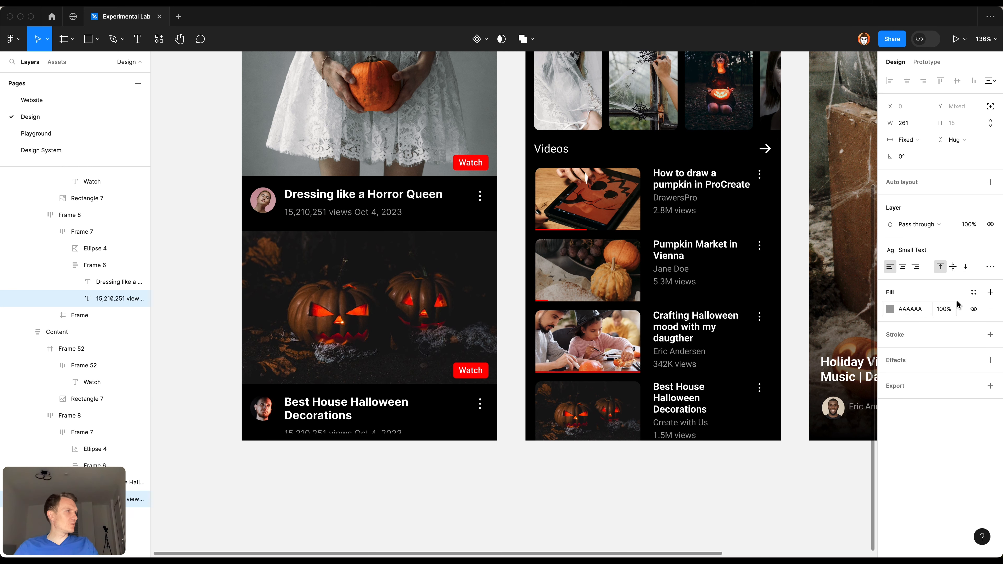
left_click(975, 294)
left_click(836, 397)
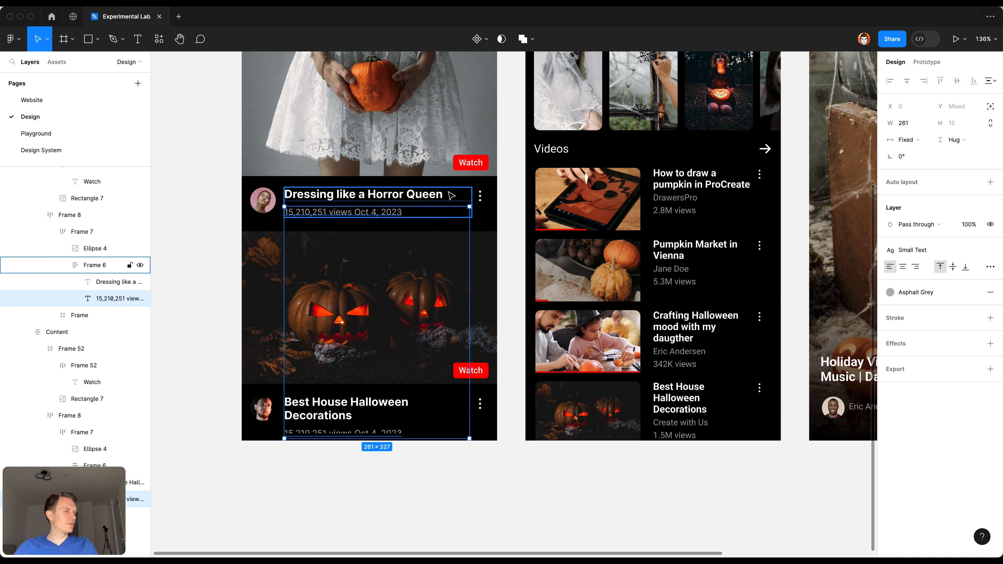
left_click(516, 256)
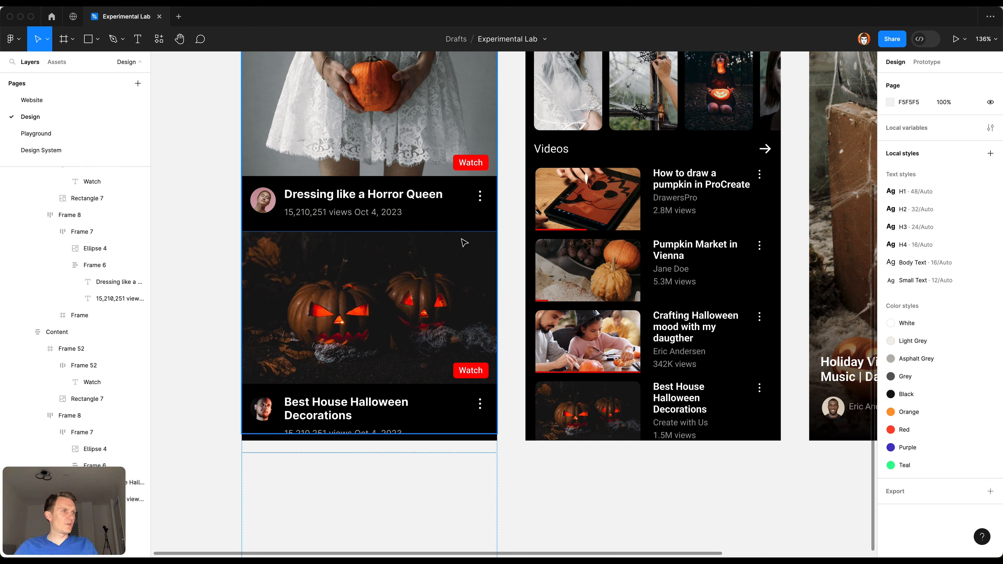
Step: Move the Videos frame on the Main screen down to Y 232
left_click(461, 239)
key("shift+Down")
key("shift+Down")
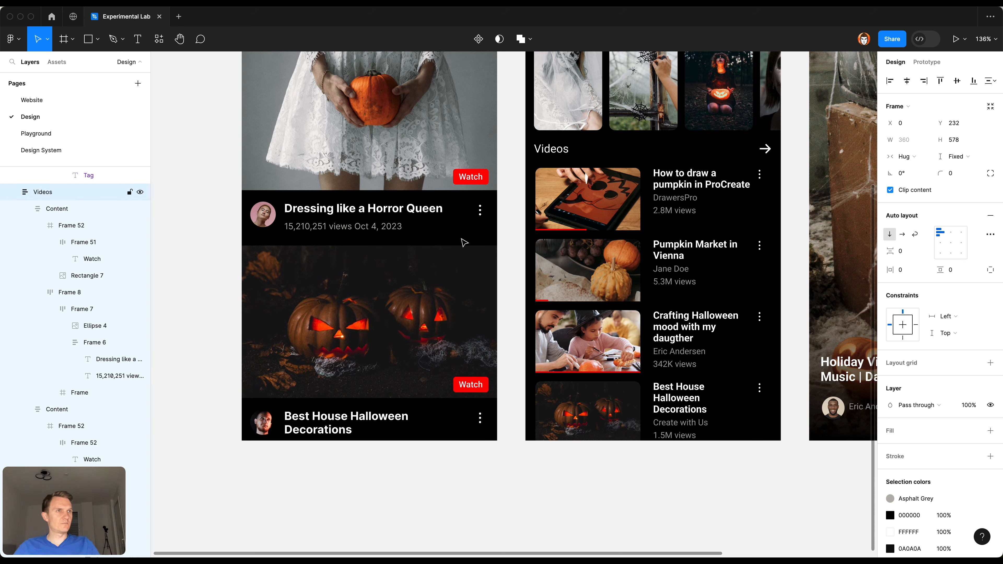
scroll(470, 243, "up", 5)
scroll(474, 242, "up", 2)
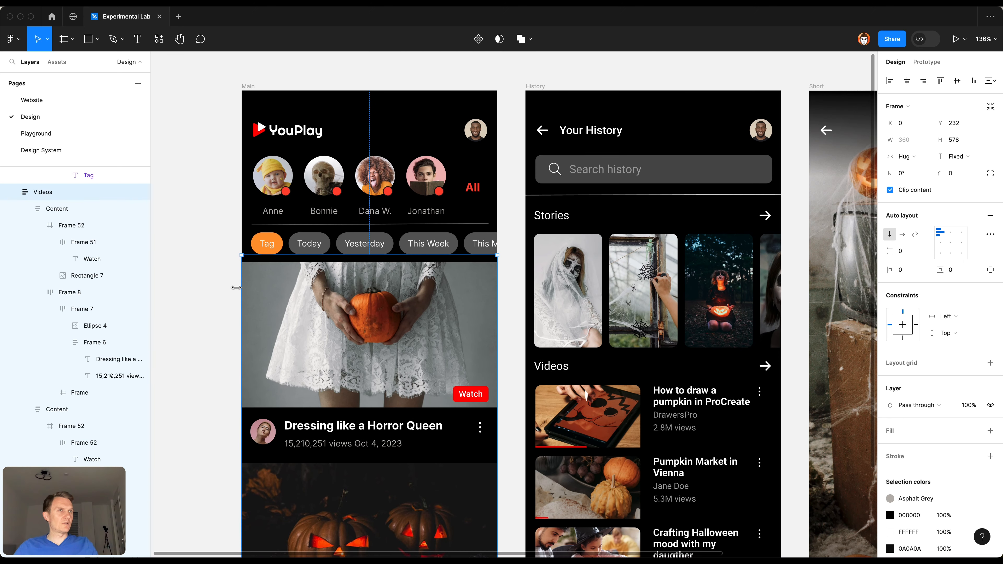
left_click(178, 292)
scroll(228, 295, "down", 3)
left_click(239, 294)
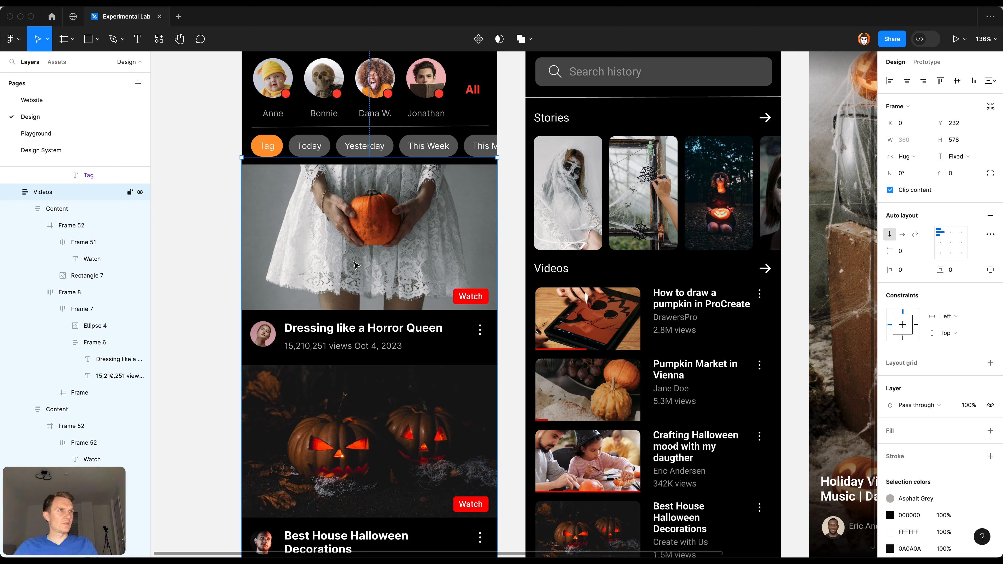
left_click(228, 356)
scroll(233, 357, "down", 4)
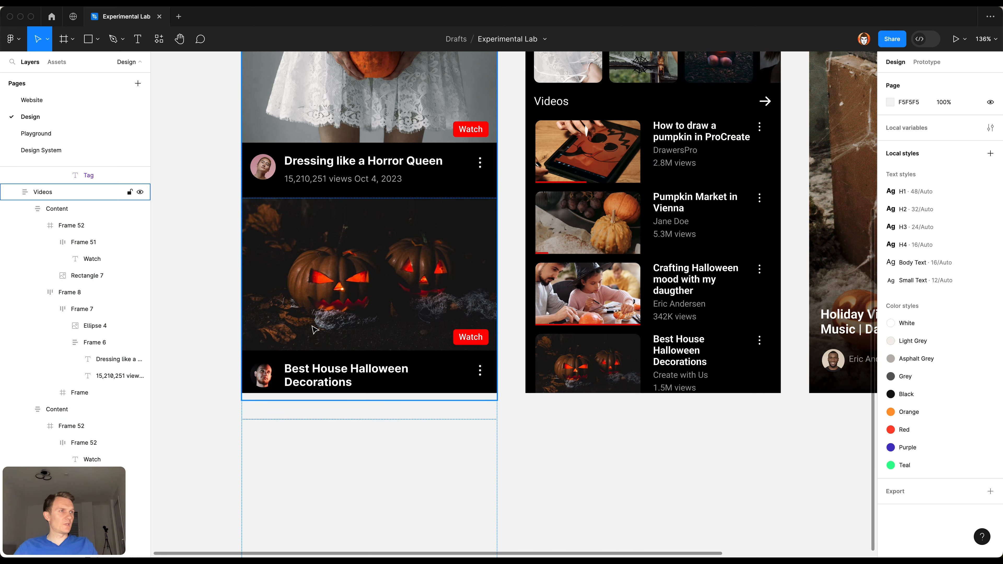
left_click(402, 376, "super")
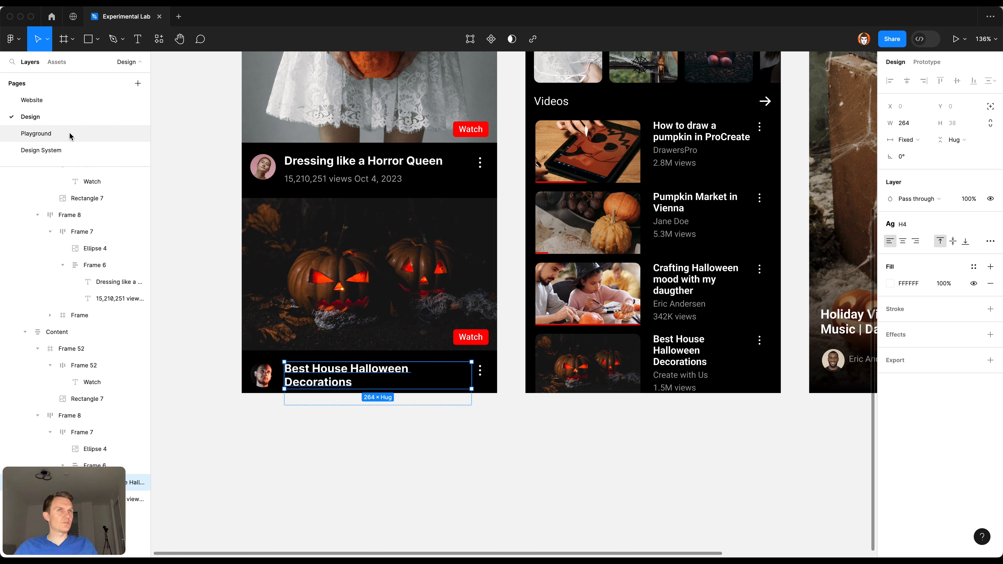
Step: Copy the btn_red variant from the Design System page and replace the second video's "Watch" button with it on the Design page
left_click(67, 149)
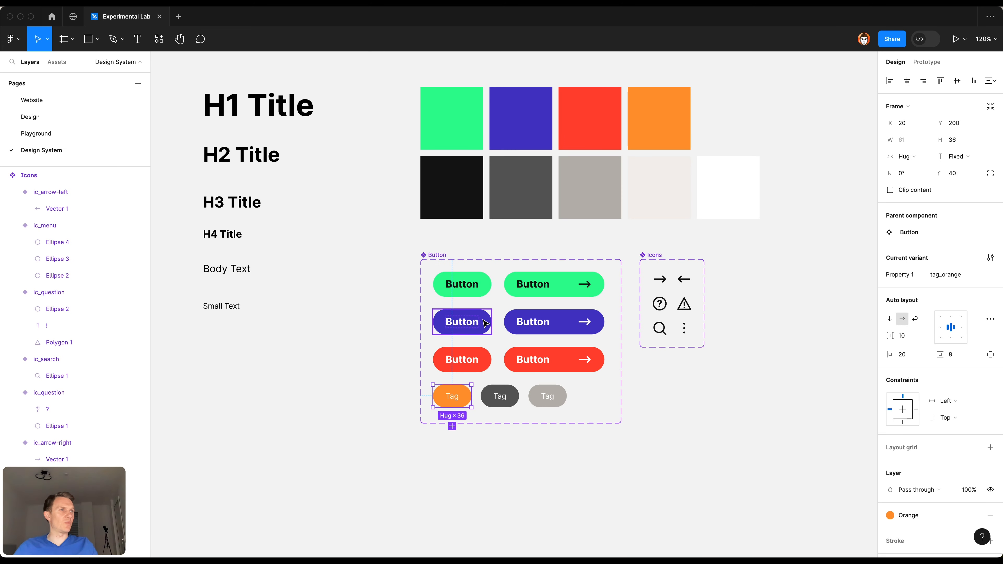
left_click(479, 358)
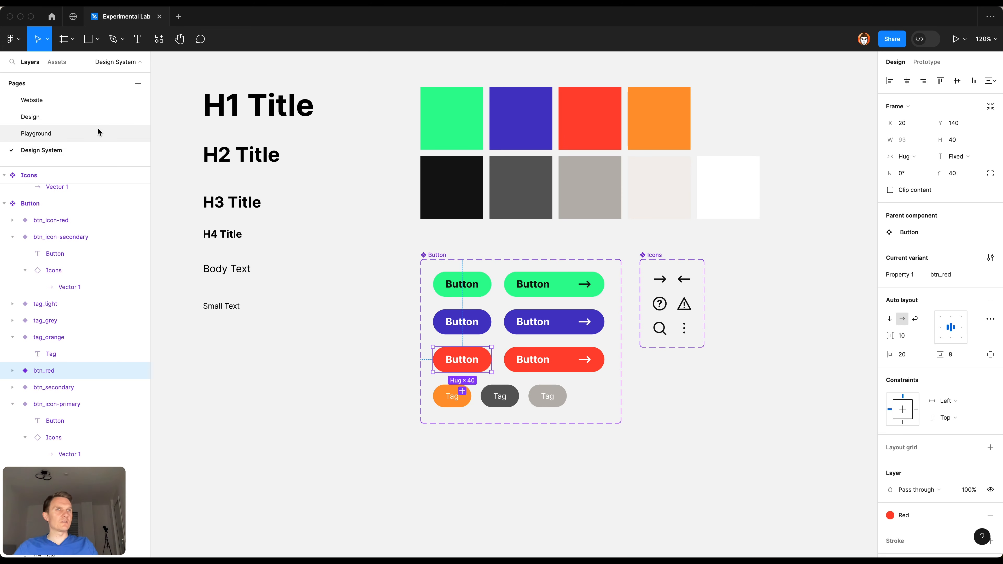
left_click(80, 118)
left_click(470, 337)
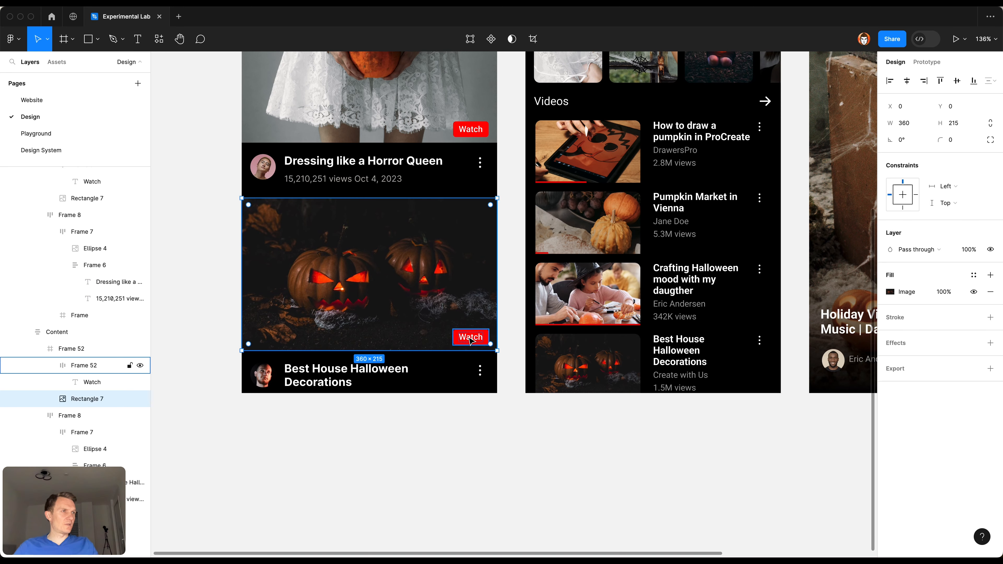
left_click(472, 339)
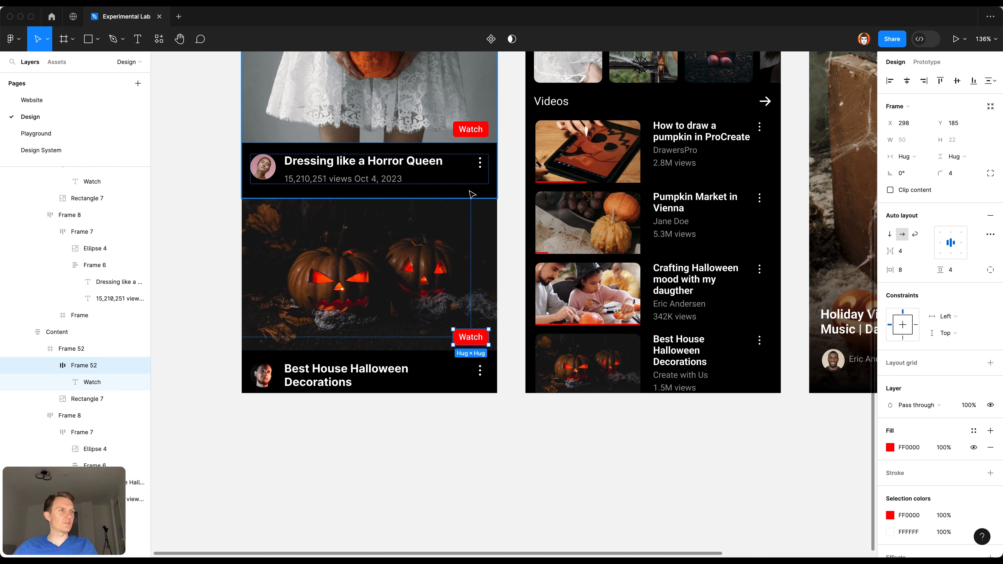
key("super+shift+r")
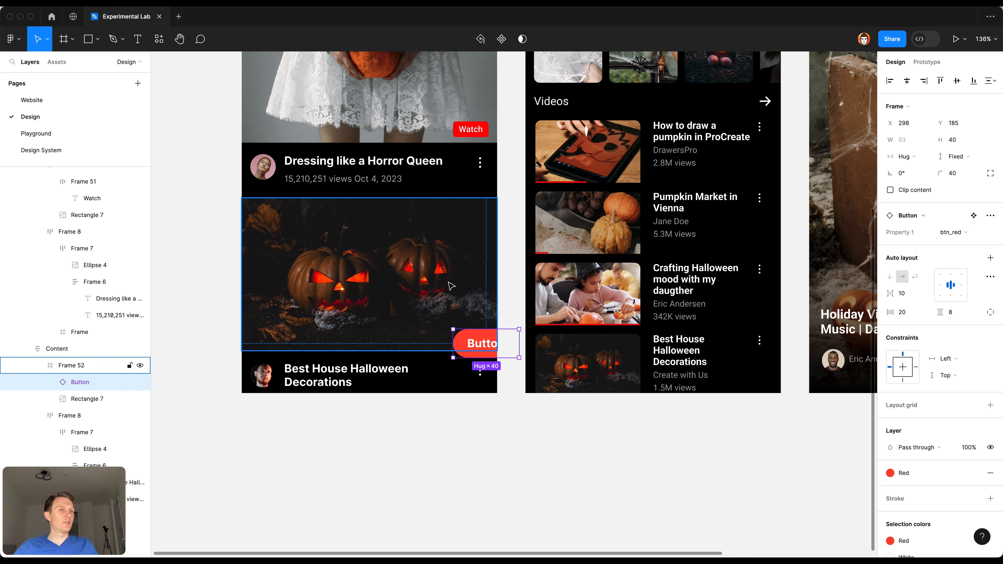
Step: On the Design System page, extend the Button component set downward to a height of 313
left_click(71, 147)
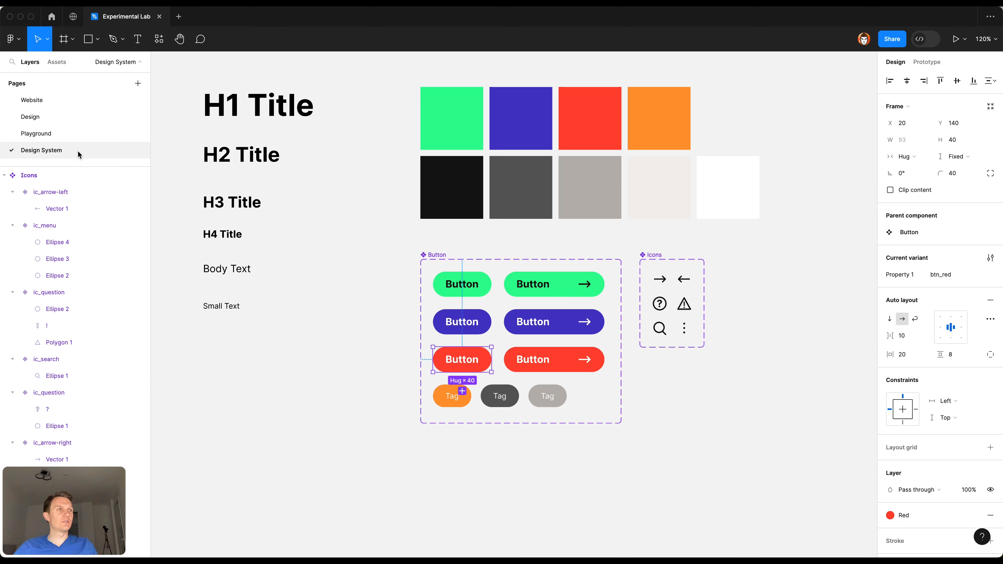
left_click(434, 414)
scroll(464, 460, "down", 4)
scroll(464, 460, "right", 2)
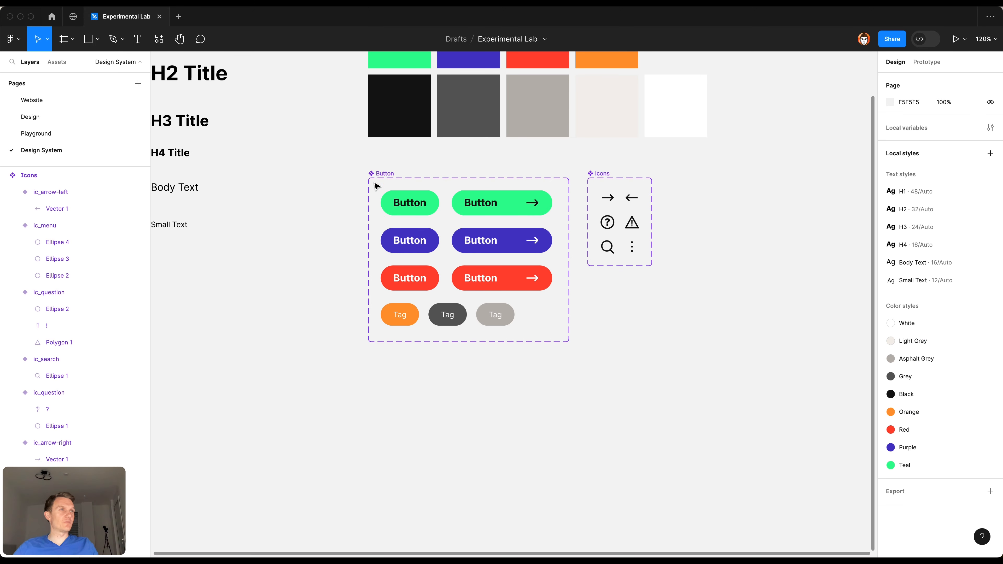
left_click(380, 174)
left_click_drag(442, 346, 442, 373)
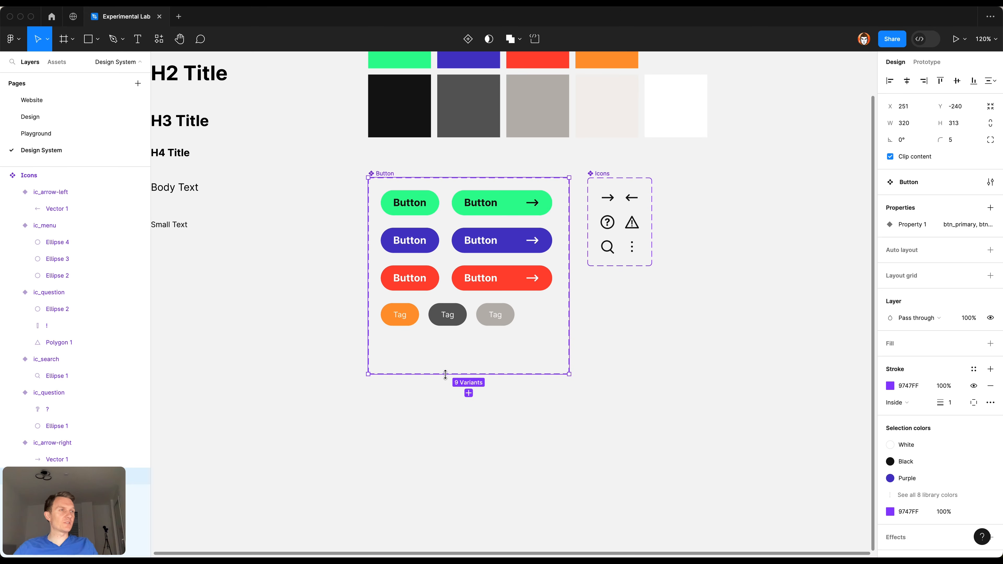
Step: Move the orange, dark grey and light grey tag variants down to free a row beneath the red buttons
left_click(400, 315)
left_click(448, 314, "shift")
left_click(494, 321, "shift")
left_click(416, 286)
left_click_drag(398, 337, 498, 346)
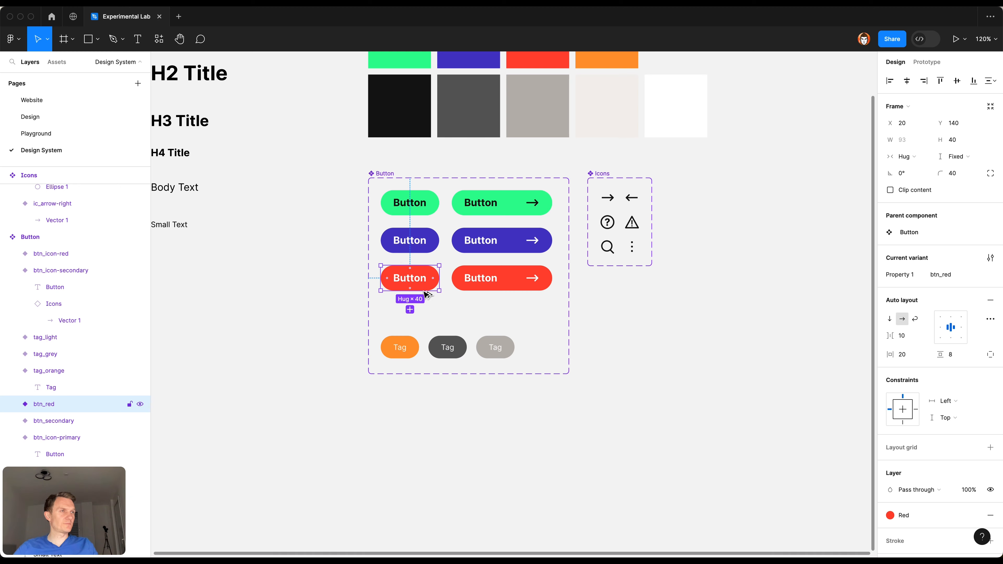
Step: Add a new variant based on btn_red to the Button component set, directly beneath the red button
left_click(410, 310)
left_click(429, 431)
left_click_drag(375, 406, 512, 437)
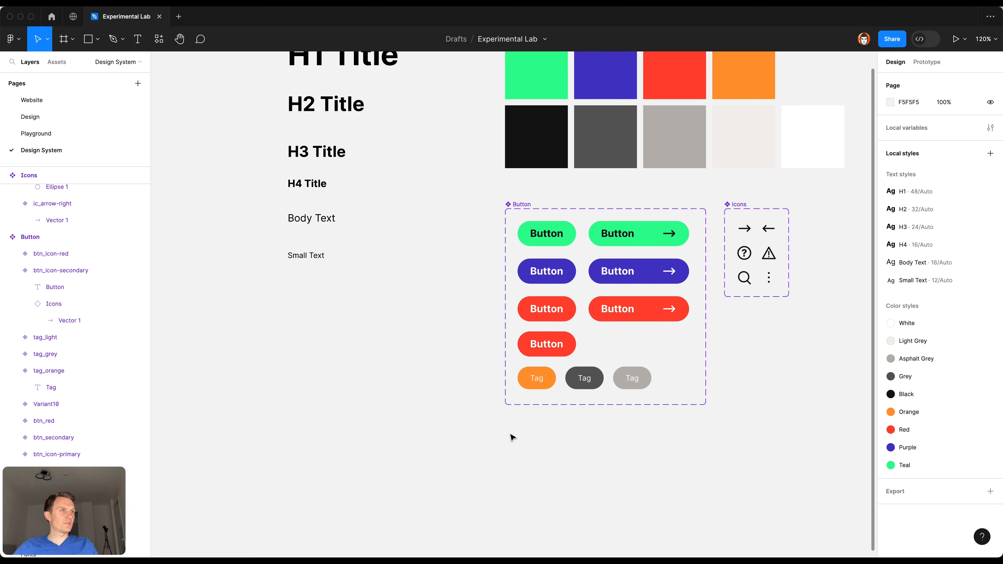
Step: Move the Body Text and Small Text samples down together to free a row beneath the H4 Title sample
scroll(351, 240, "up", 3)
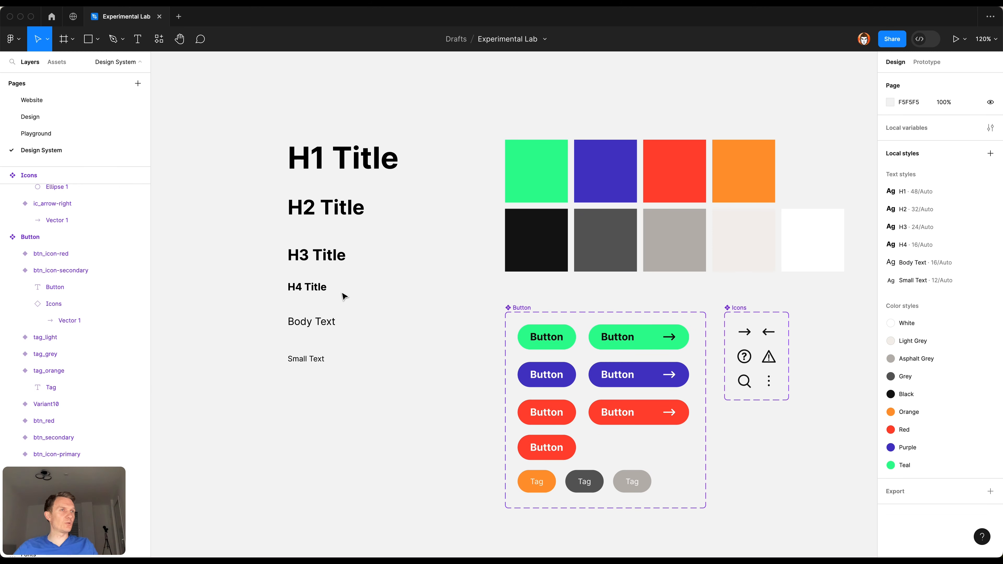
scroll(343, 296, "down", 3)
left_click(329, 218)
double_click(326, 221)
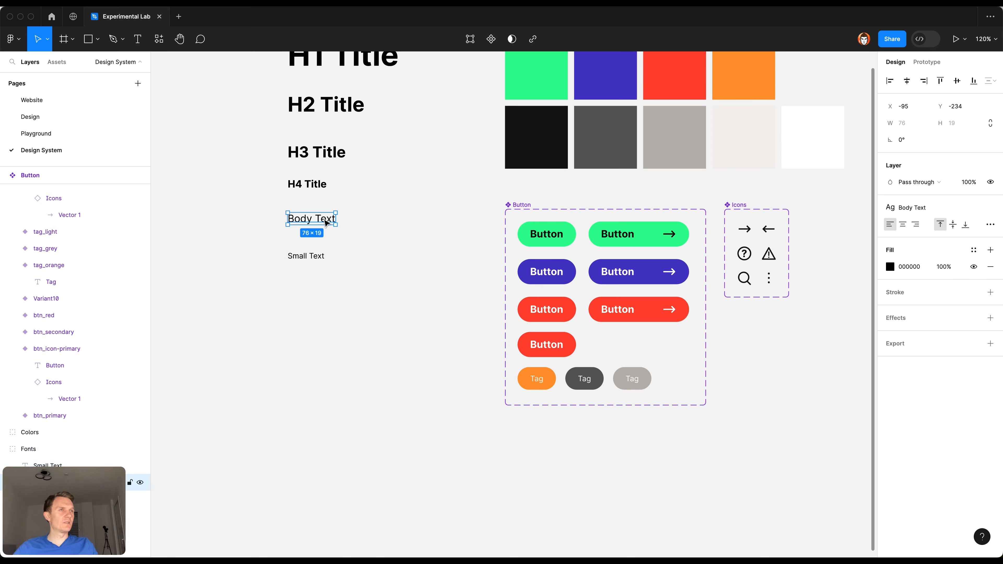
left_click(323, 257, "shift")
left_click_drag(331, 222, 329, 256)
Step: Duplicate the H4 Title sample, place the copy directly beneath it, and change its text to "H5 Title"
left_click(309, 185)
key("super+d")
left_click_drag(311, 189, 312, 221)
double_click(311, 217)
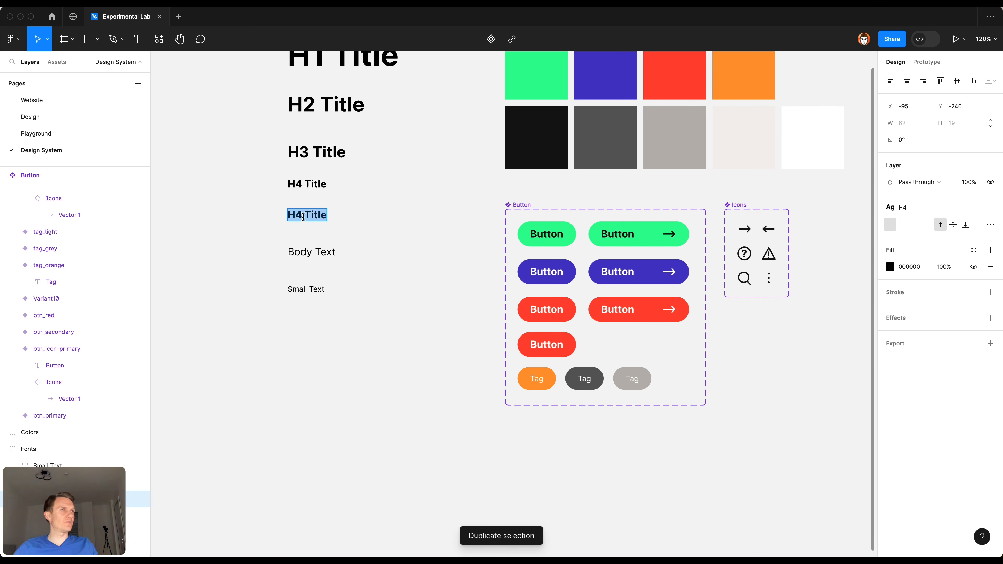
left_click(303, 216)
key("BackSpace")
type("5")
key("Escape")
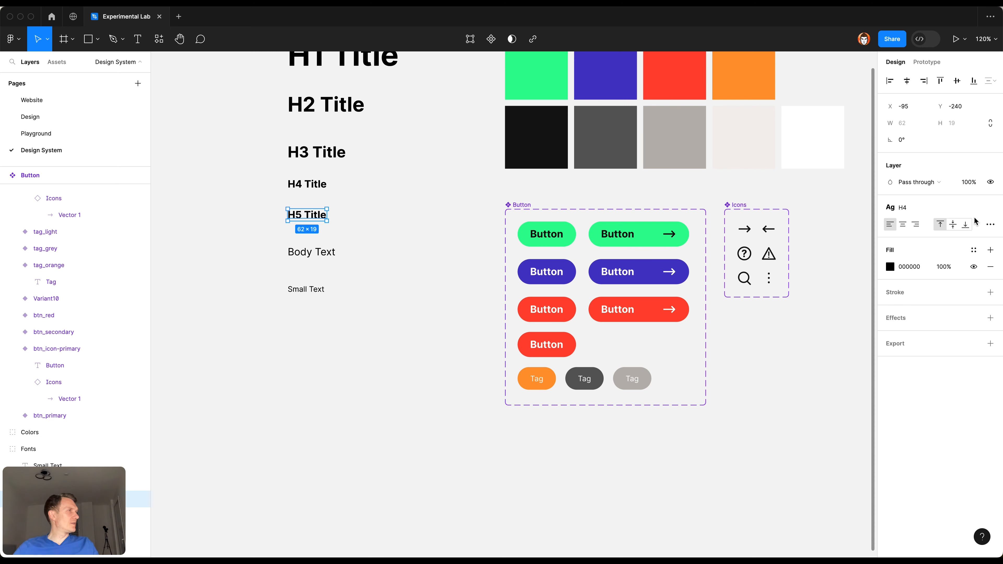
Step: Detach the H4 text style from the H5 Title sample and set its font size to 13 and weight to Medium
left_click(991, 208)
left_click(960, 241)
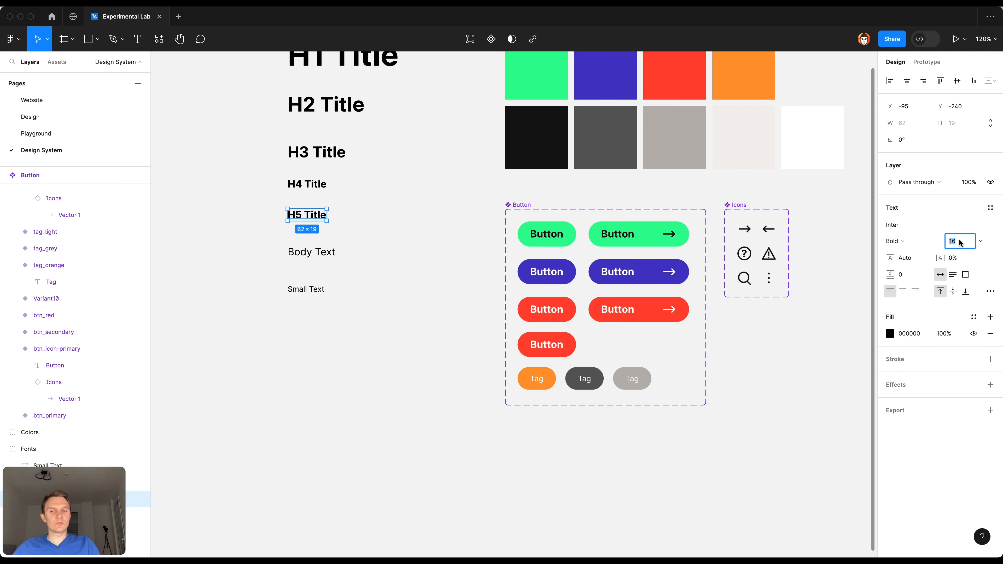
type("13")
key("Return")
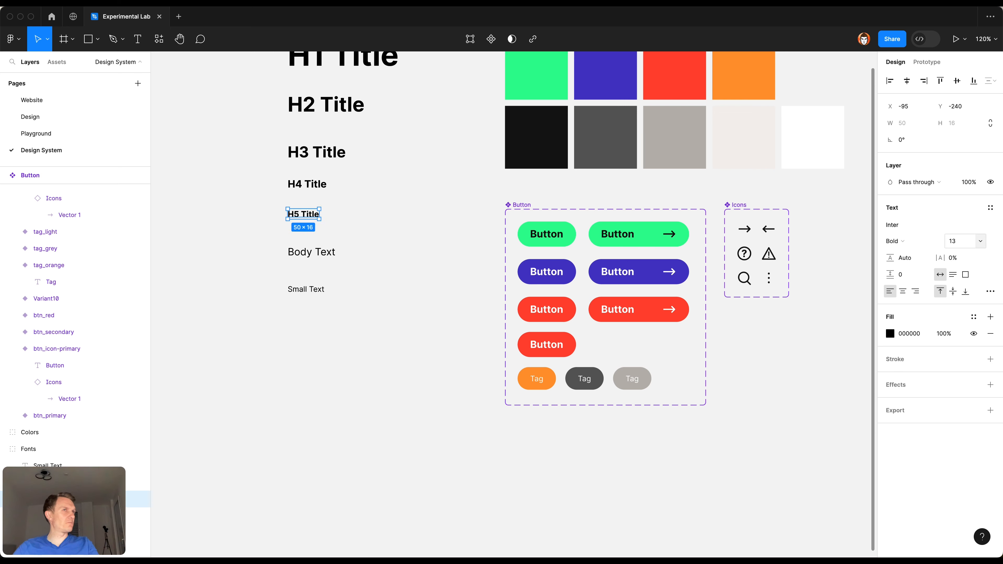
left_click(906, 242)
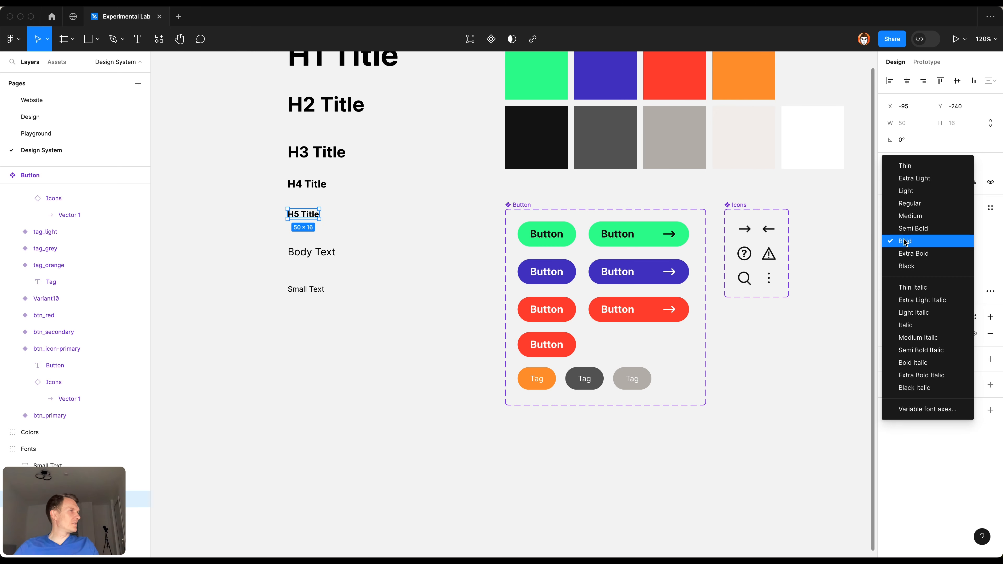
left_click(909, 220)
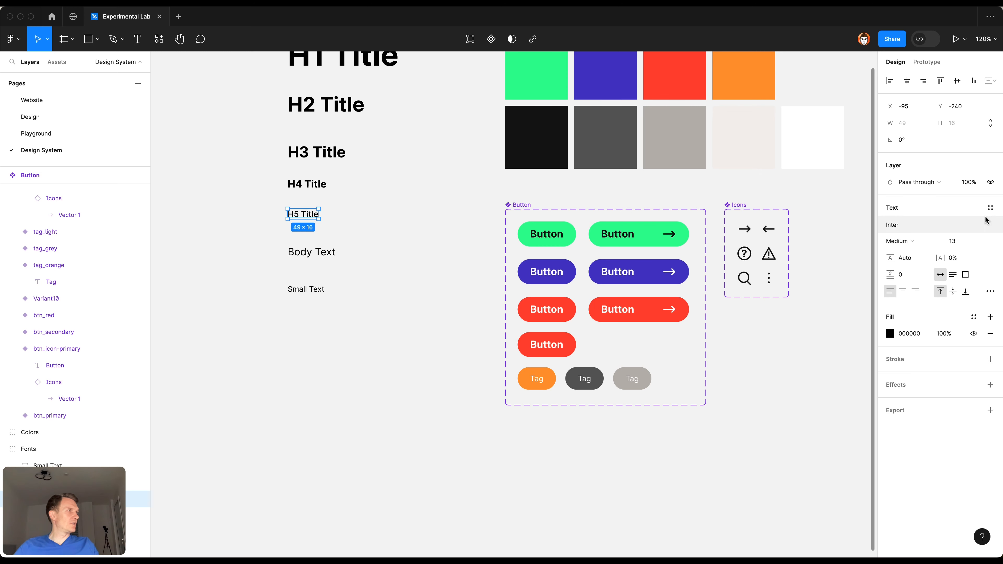
Step: Create a text style named "H5" from the H5 Title sample and order it between H4 and Body Text in the local styles
left_click(991, 209)
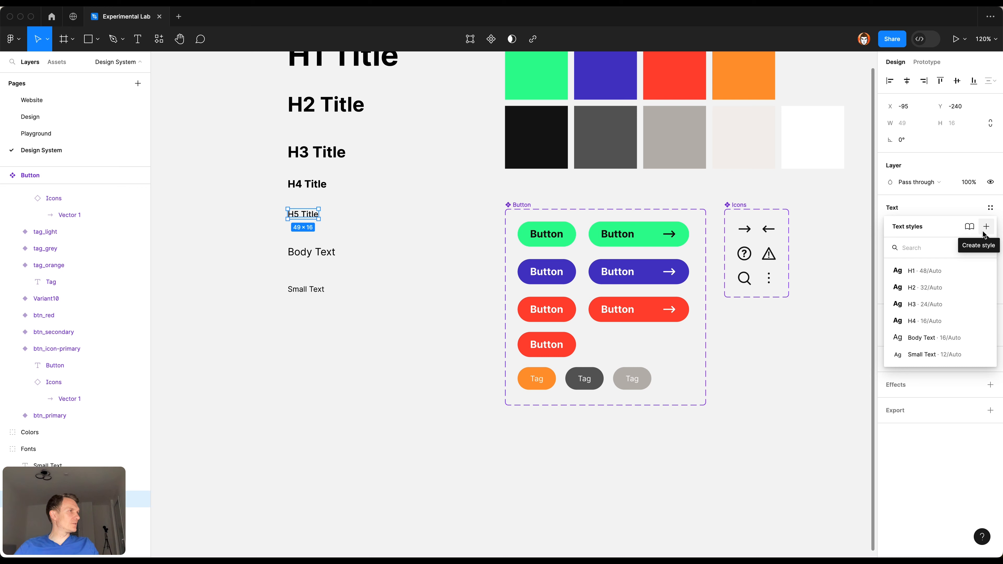
left_click(986, 226)
type("H")
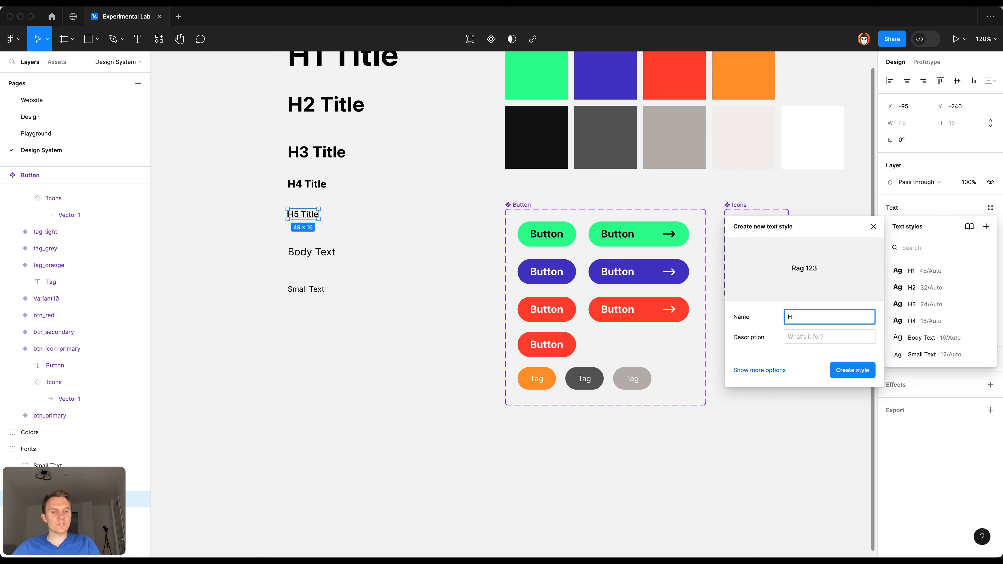
type("5")
key("Return")
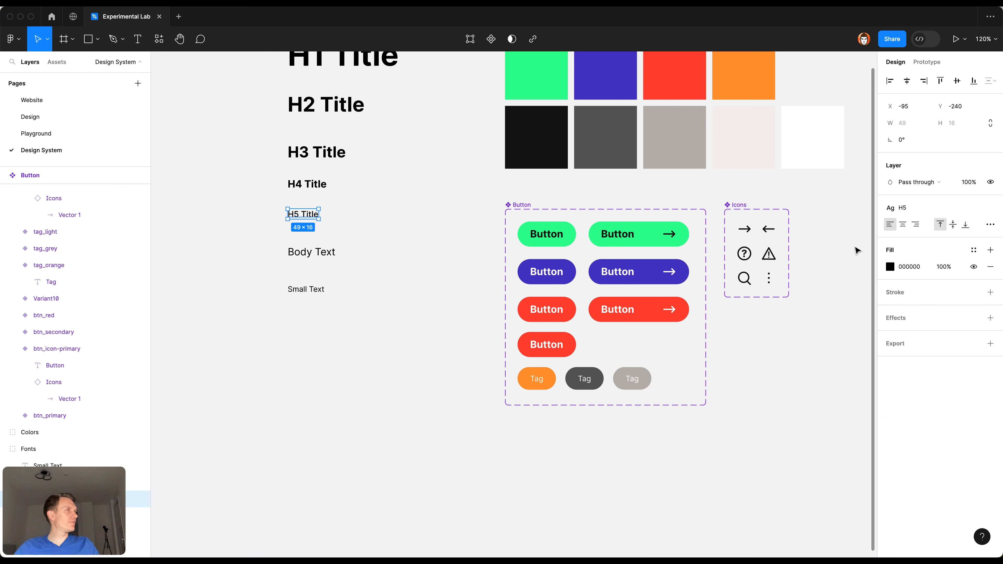
left_click(857, 250)
left_click_drag(908, 298, 905, 257)
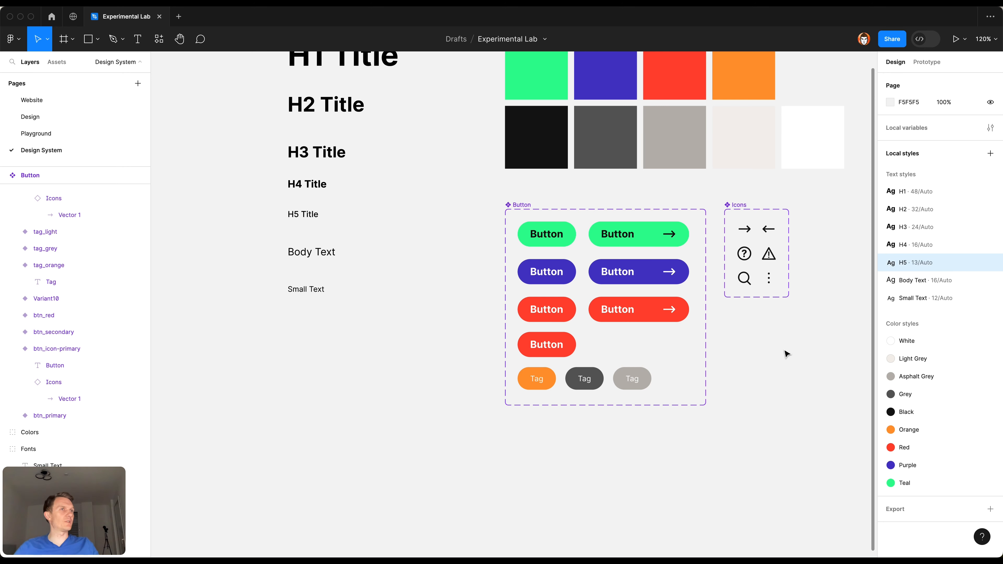
Step: Apply the H5 text style to the label of the new red button variant above the tags
double_click(546, 345)
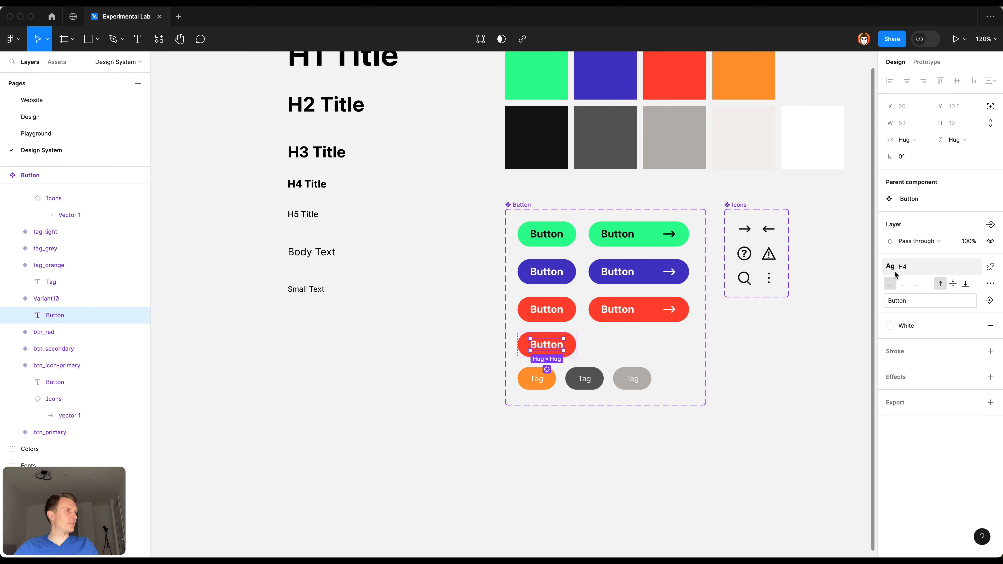
left_click(933, 262)
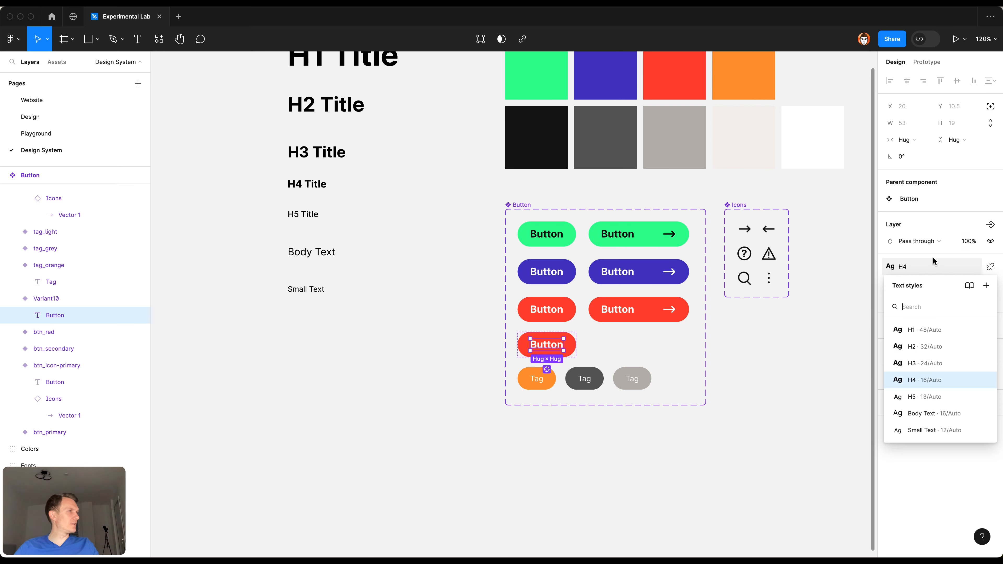
left_click(912, 397)
left_click(691, 442)
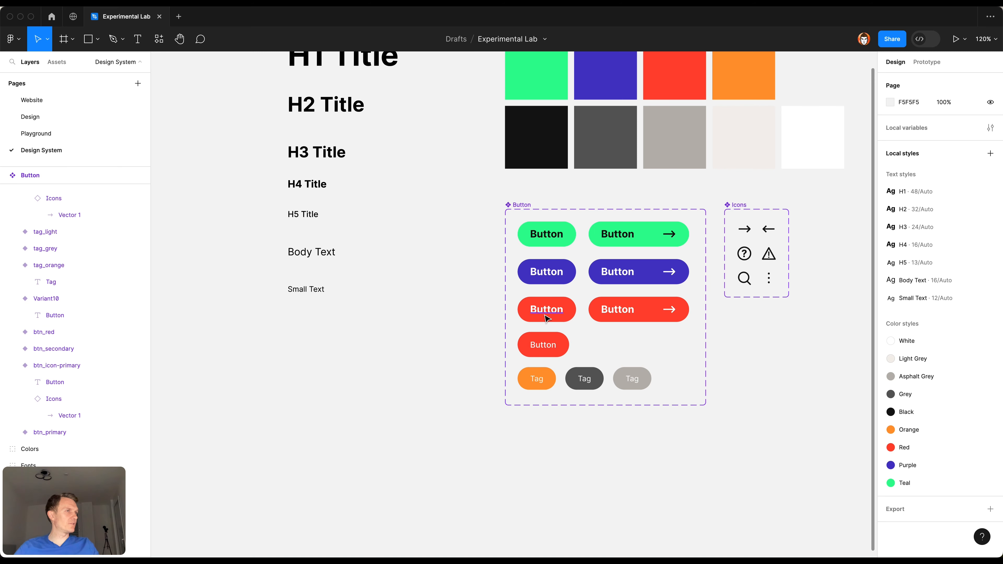
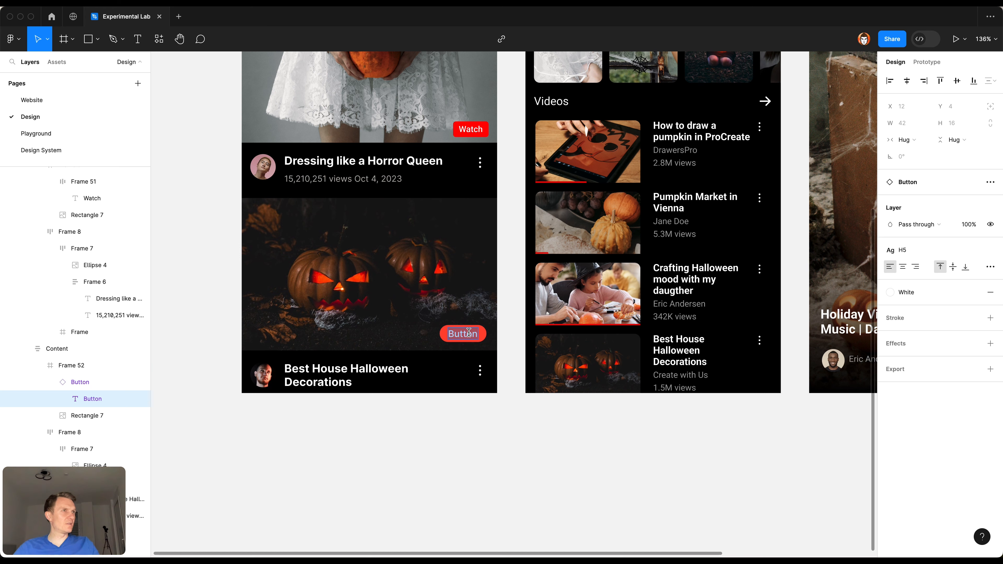
Step: Change the label of the red button on the pumpkin video thumbnail to "Watch" and shift the button to X 280
type("Watch")
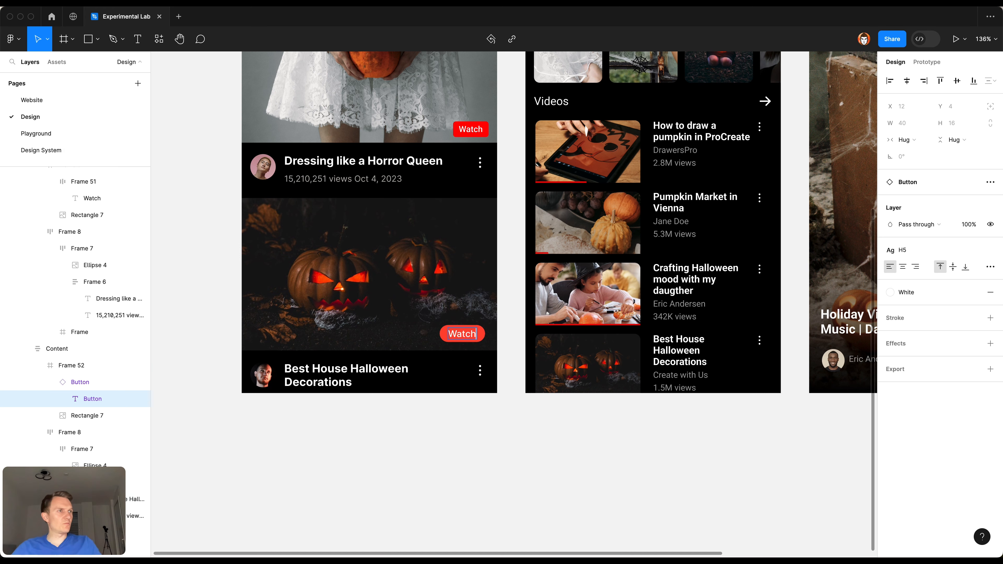
key("Escape")
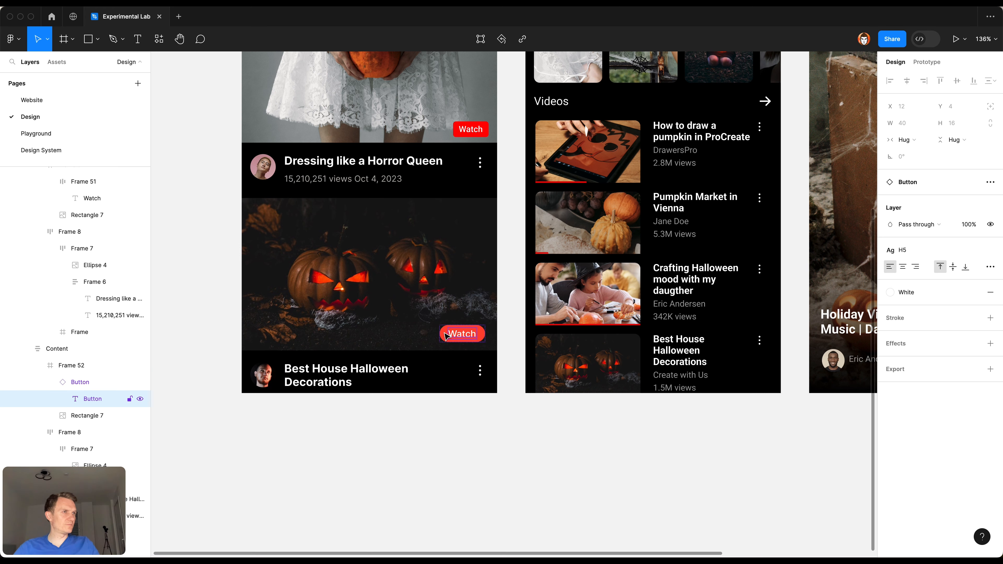
left_click(450, 336)
left_click(454, 335)
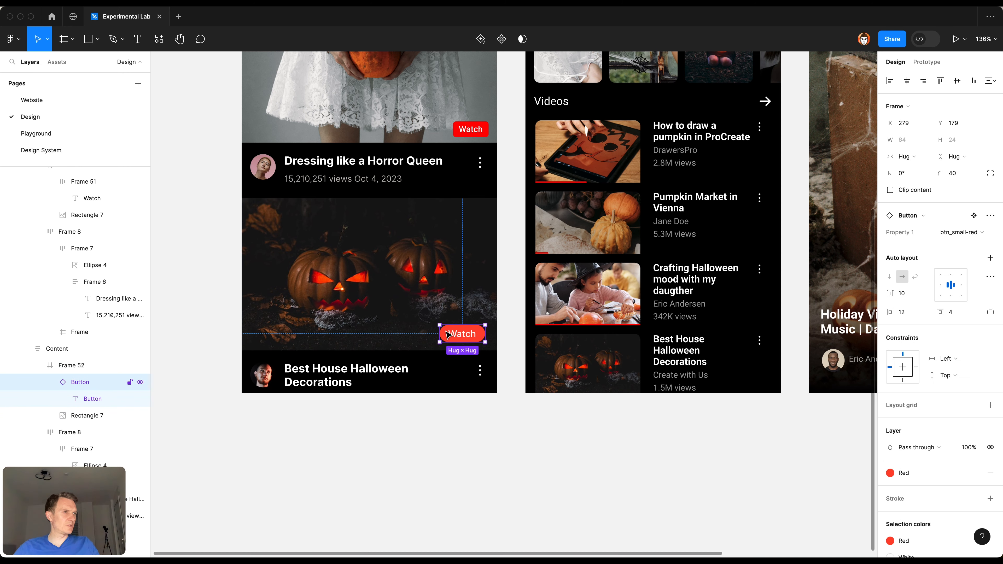
key("Right")
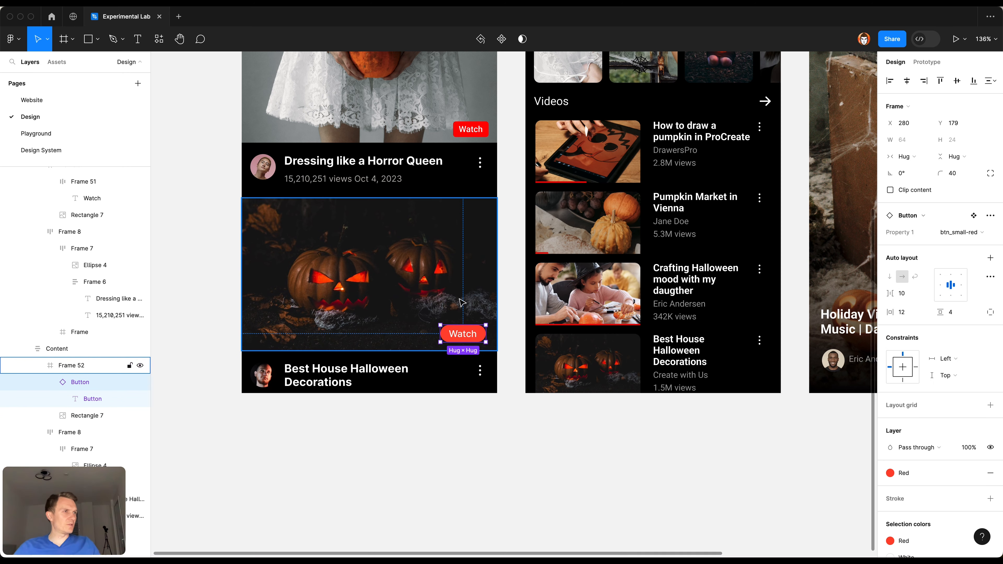
Step: Replace the old Watch button on the Horror Queen thumbnail with the small red Button instance and position it at X 280, Y 179
left_click(445, 137, "super")
left_click(462, 130)
key("super+shift+r")
scroll(450, 158, "up", 5)
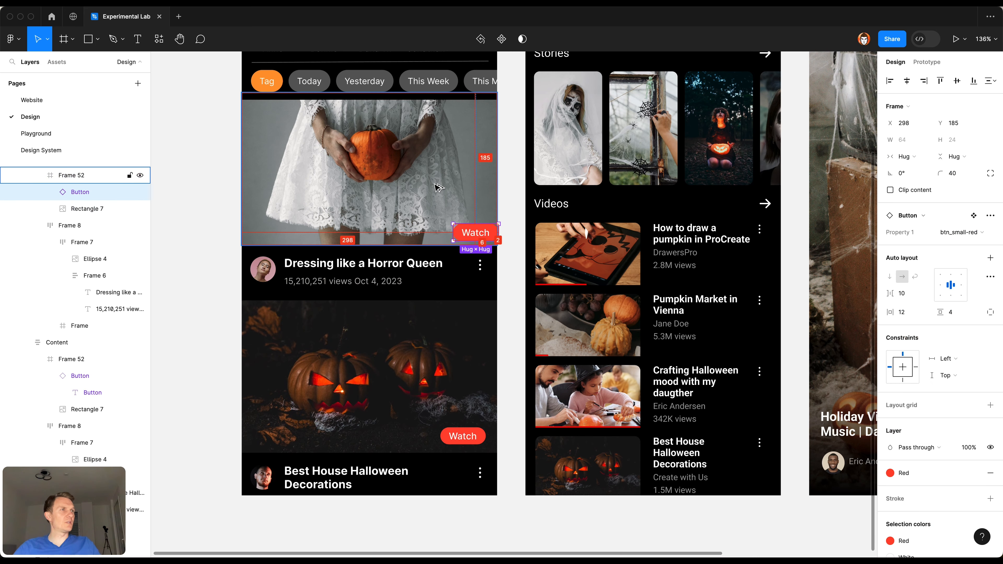
key("shift+Left")
key("Up")
key("Up")
key("Up")
key("Up")
key("Up")
key("Up")
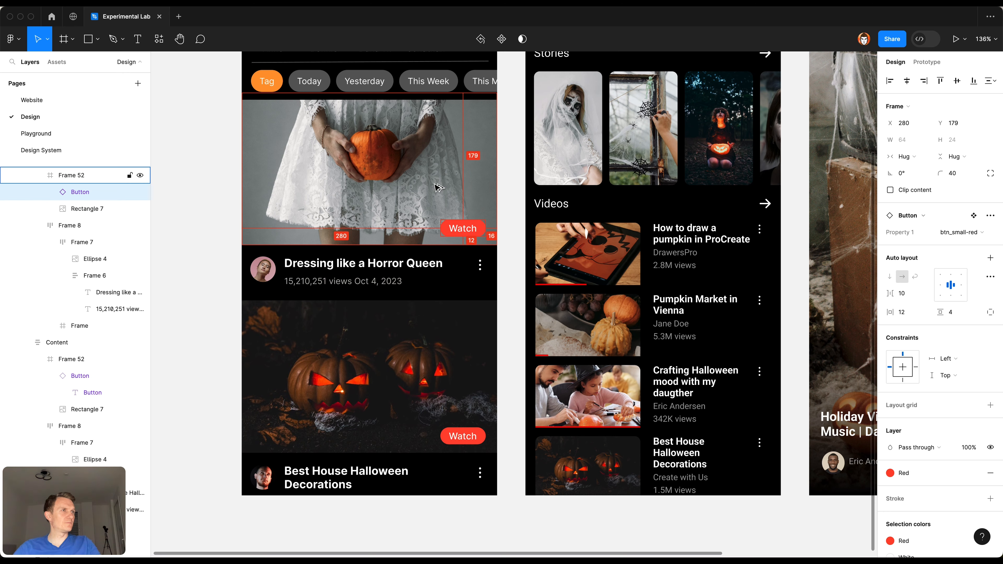
left_click(513, 291)
Step: Copy the ic_menu icon from the Design System page and replace the three-dot icon beside "Dressing like a Horror Queen" with it
left_click_drag(513, 280, 459, 340)
scroll(459, 341, "down", 2)
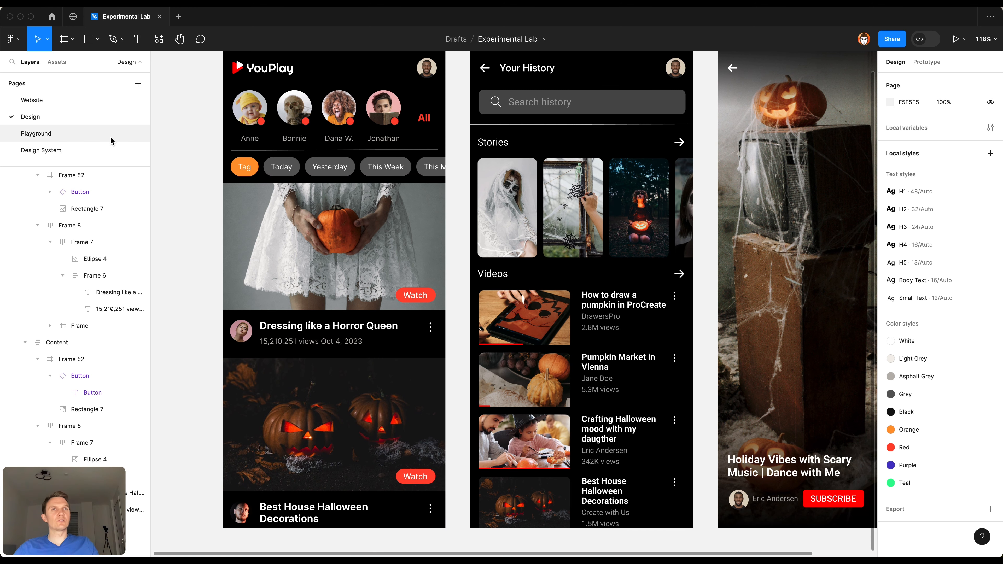
left_click(126, 151)
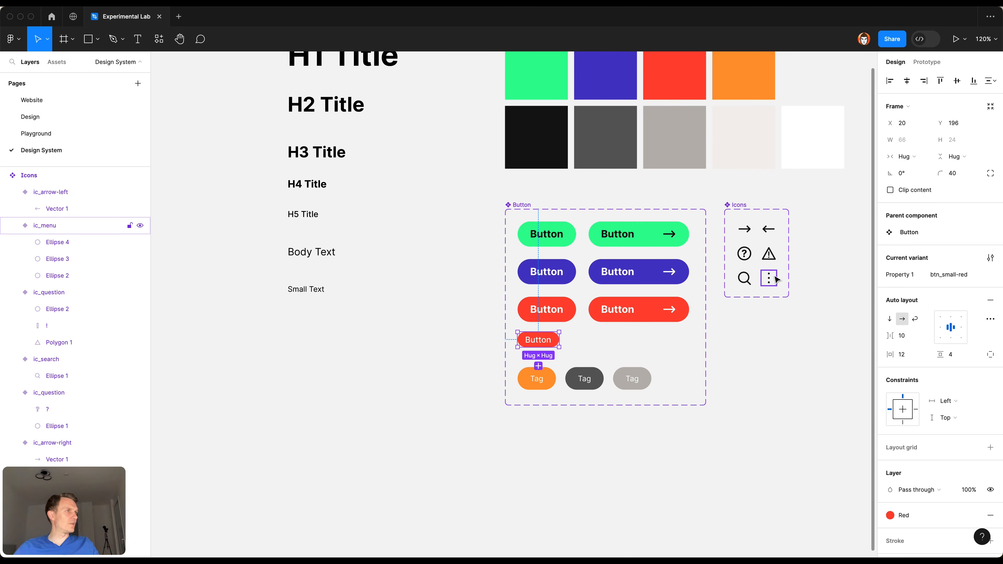
left_click(775, 279)
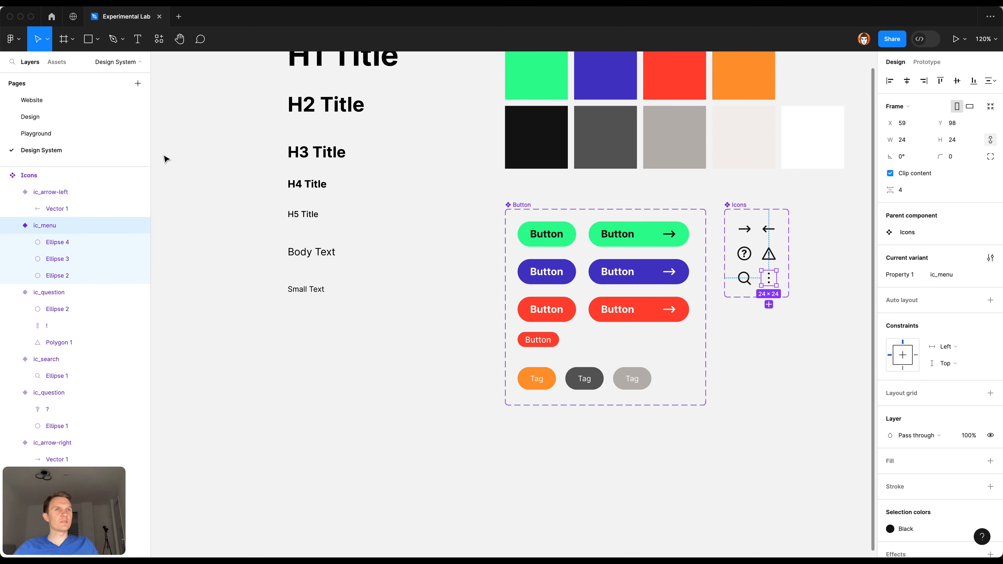
left_click(72, 117)
scroll(427, 337, "down", 5)
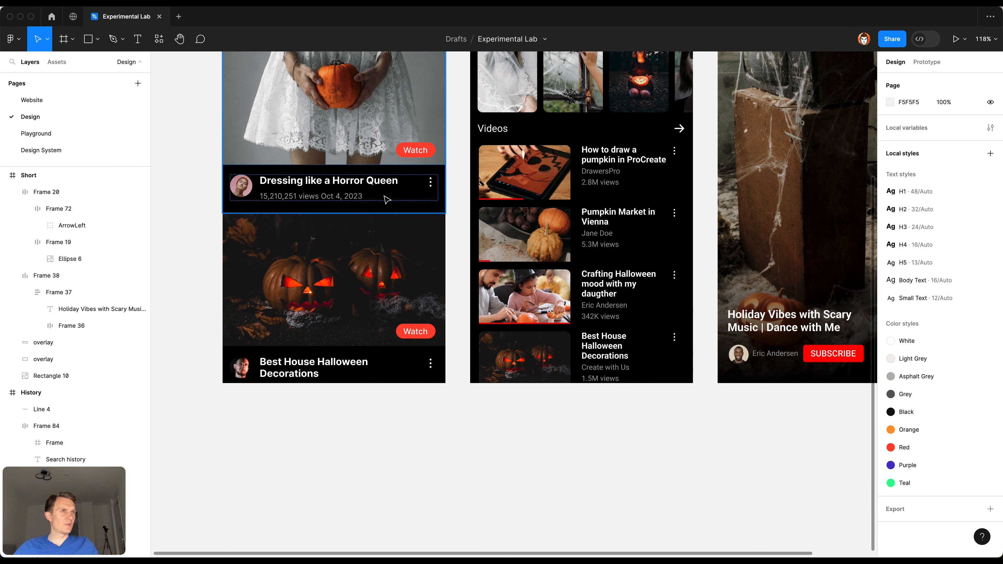
left_click(395, 181)
key("super+v")
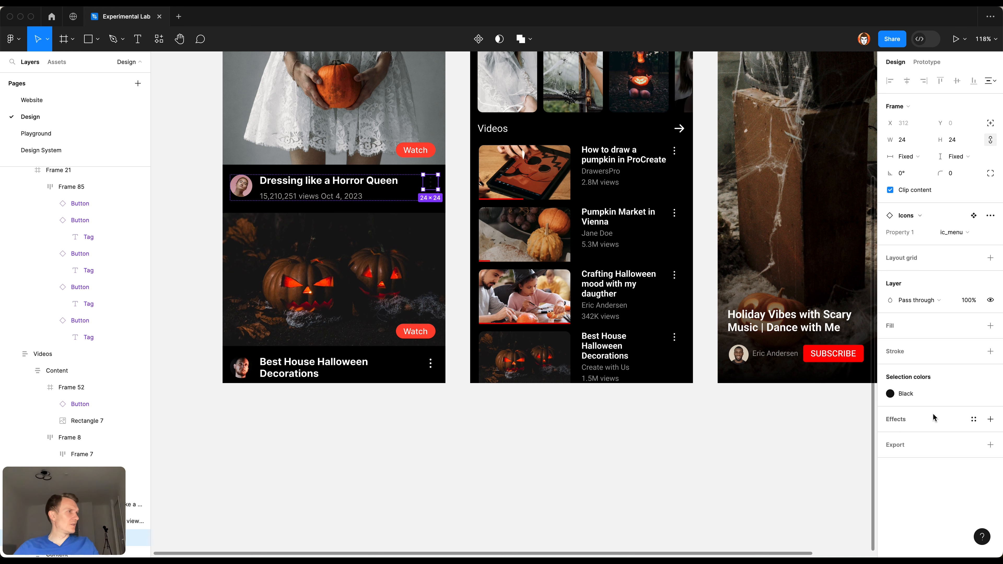
Step: Apply the White color style to the new menu icon and replace the three-dot icon beside "Best House Halloween Decorations" with the component
left_click(914, 394)
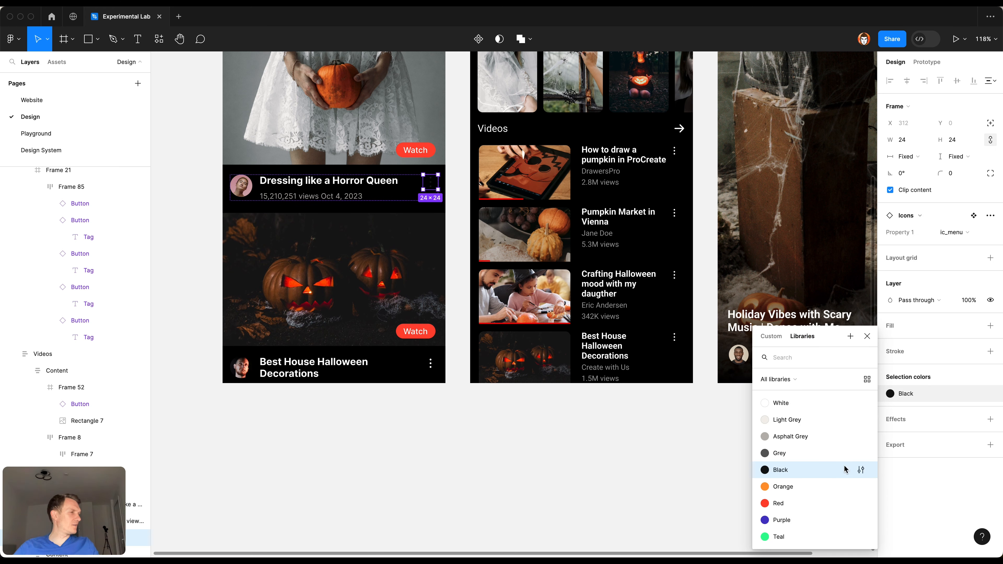
left_click(800, 406)
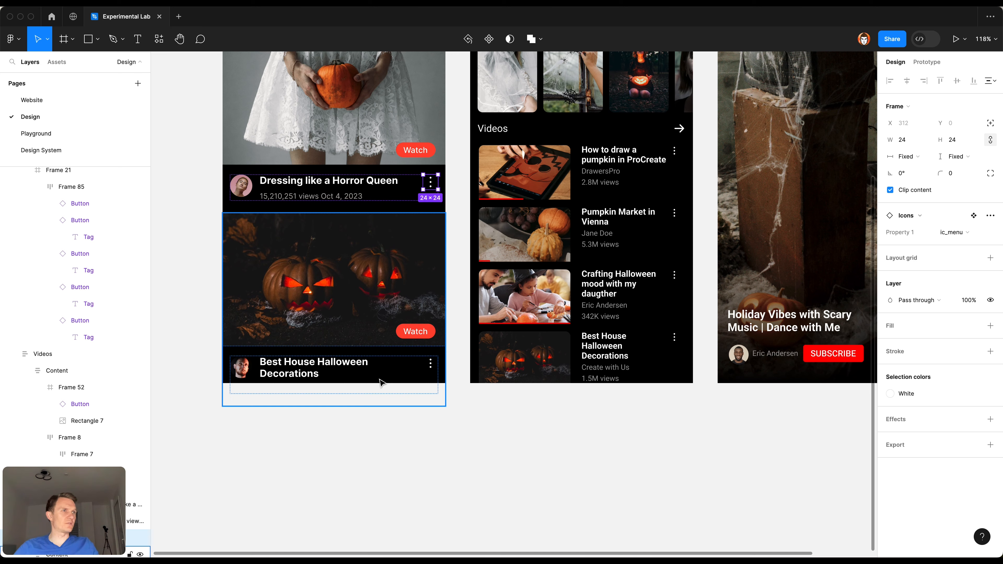
left_click(343, 368, "super")
left_click(434, 367)
key("super+shift+r")
left_click(477, 487)
Step: Examine the Main, History and Short screens side by side for elements still lacking design system styles
scroll(476, 486, "up", 3)
scroll(471, 477, "down", 1)
scroll(473, 480, "down", 3)
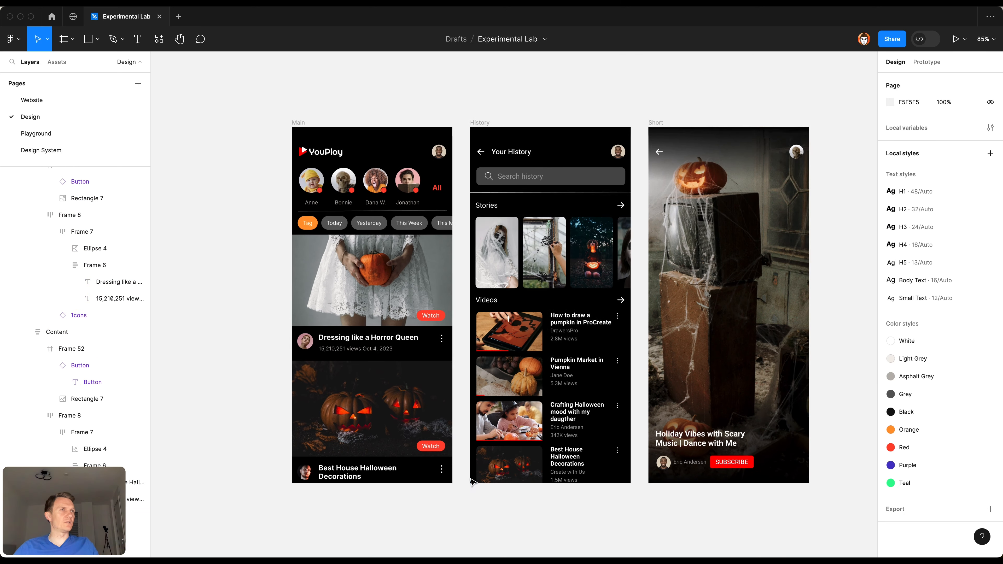
scroll(227, 281, "right", 2)
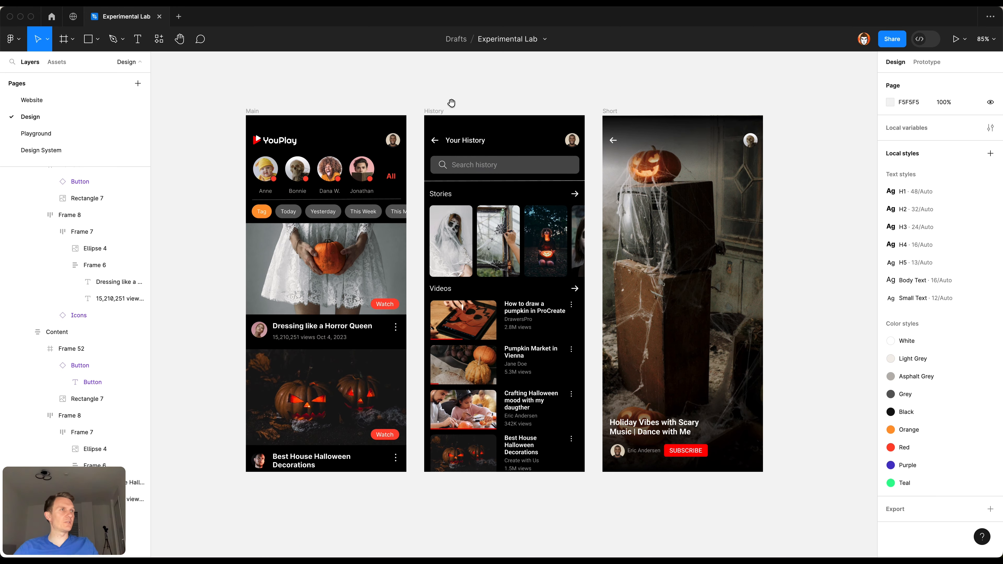
scroll(429, 111, "up", 4)
scroll(431, 112, "down", 4)
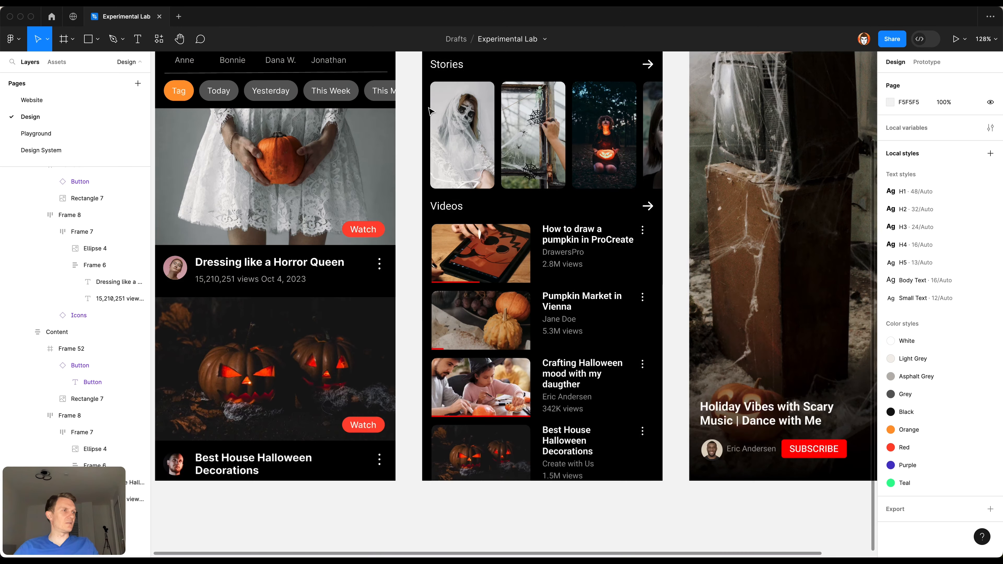
scroll(430, 112, "down", 1)
scroll(421, 134, "up", 3)
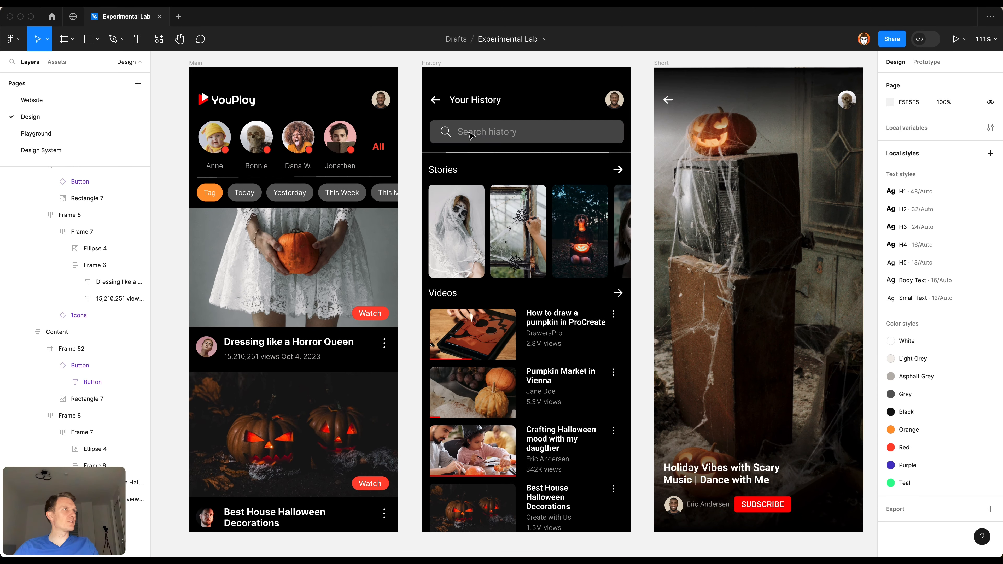
Step: Apply the H4 text style and the White color style to the "Your History" title on the History screen
left_click(469, 104)
left_click(988, 225)
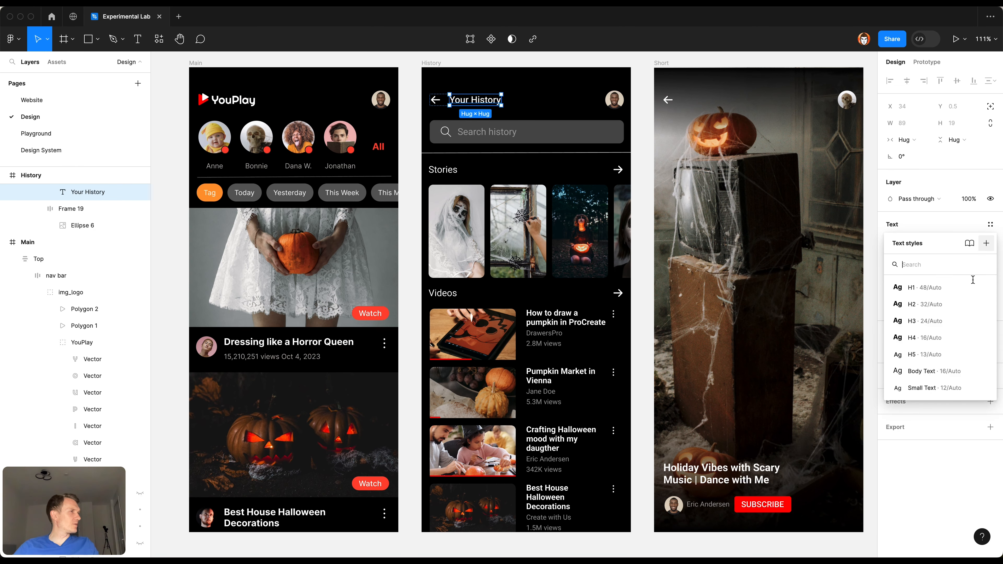
left_click(921, 336)
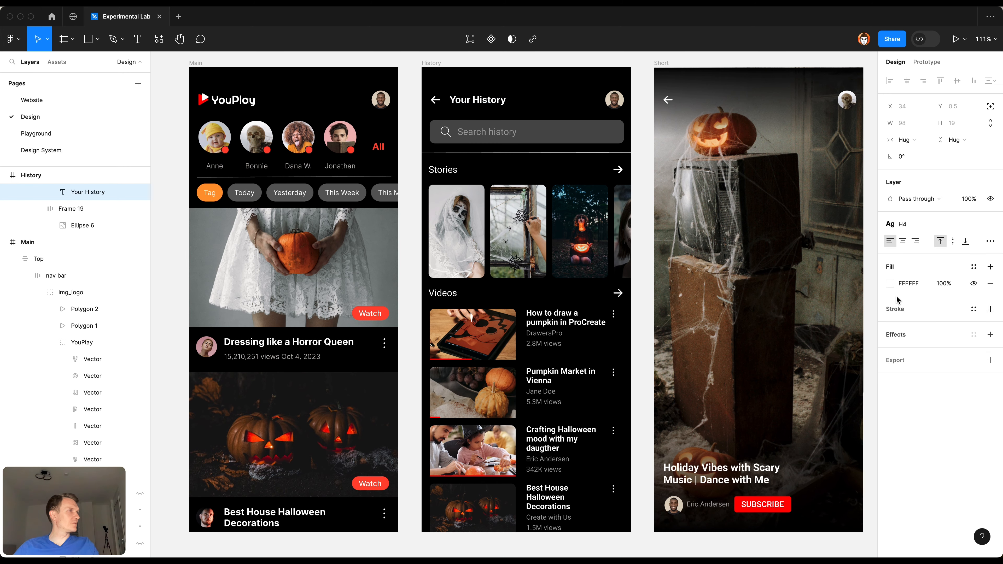
left_click(973, 267)
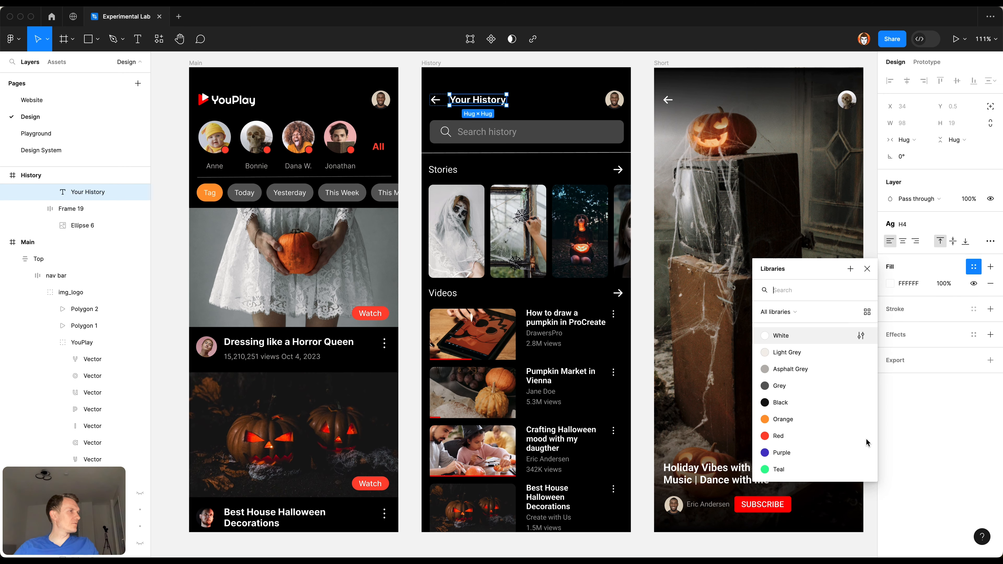
left_click(821, 339)
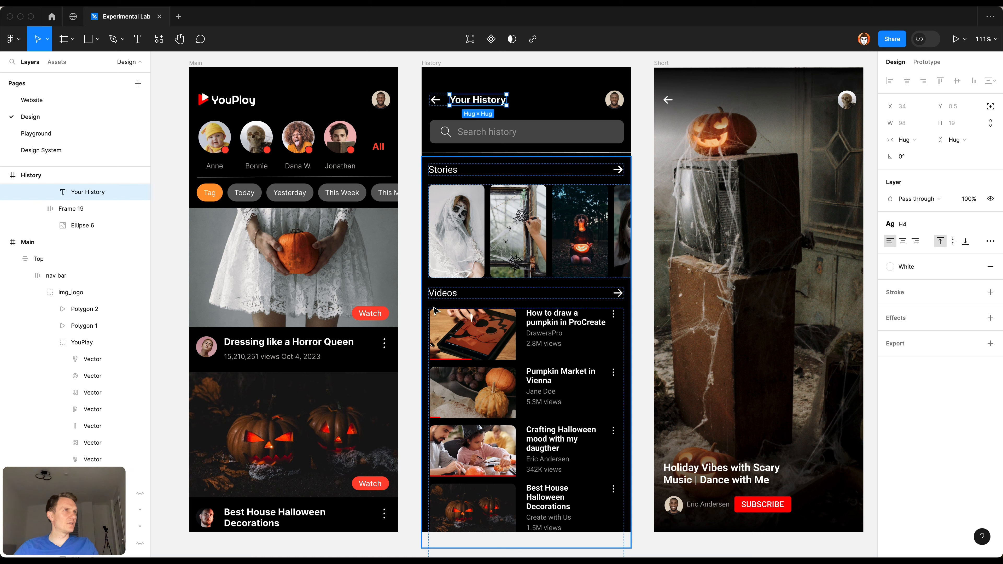
Step: Try the H5 text style on the "Stories" and "Videos" headings of the History screen, and settle on H4
left_click(459, 172)
left_click(447, 297, "shift")
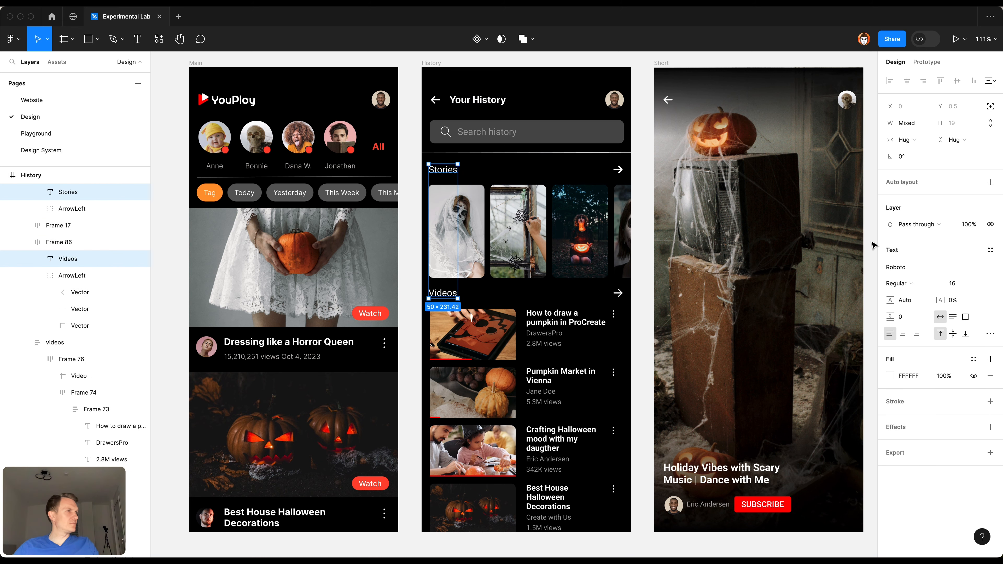
left_click(990, 251)
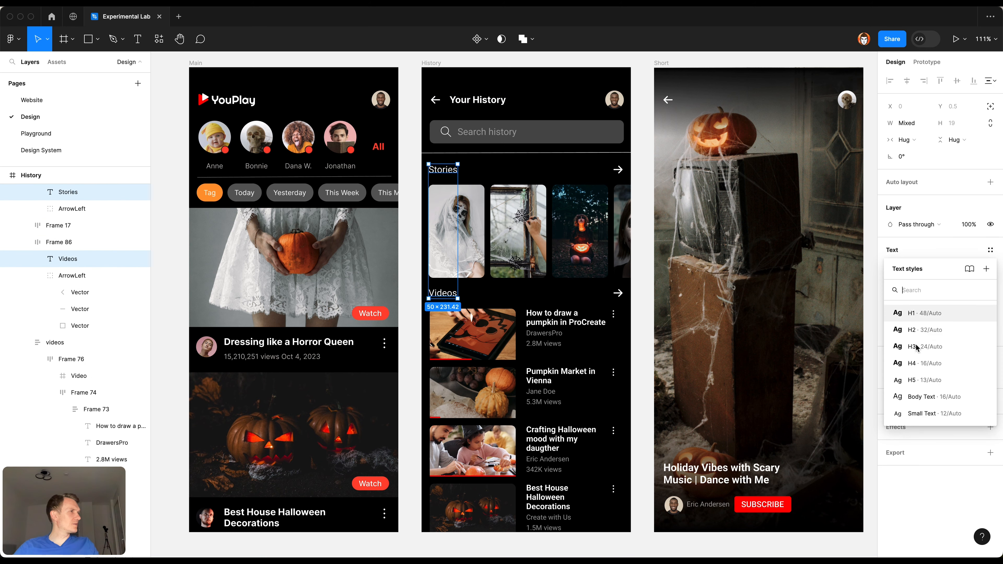
left_click(921, 379)
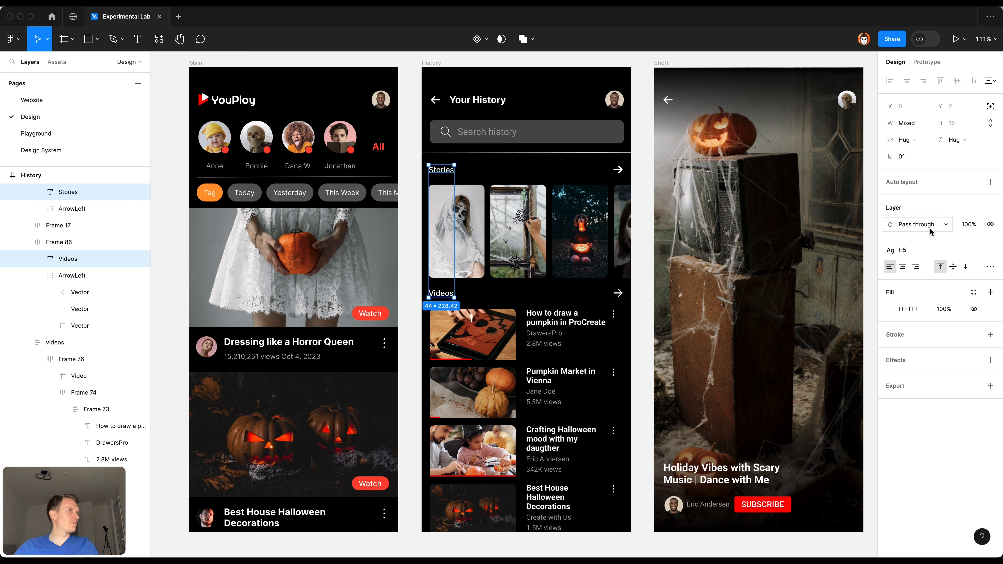
left_click(916, 256)
left_click(917, 361)
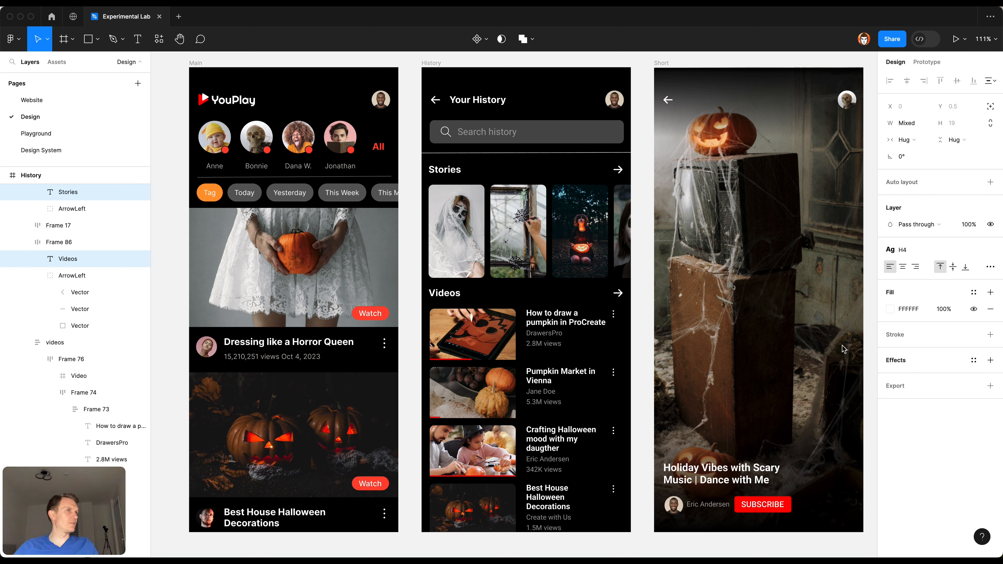
Step: Switch the "Your History" title to the H3 text style
left_click(474, 102)
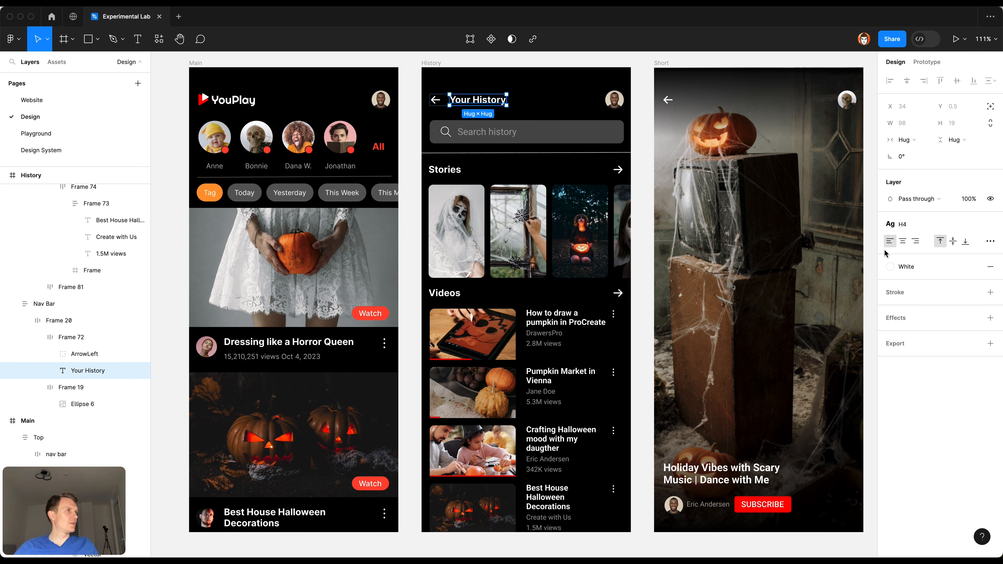
left_click(902, 225)
left_click(912, 327)
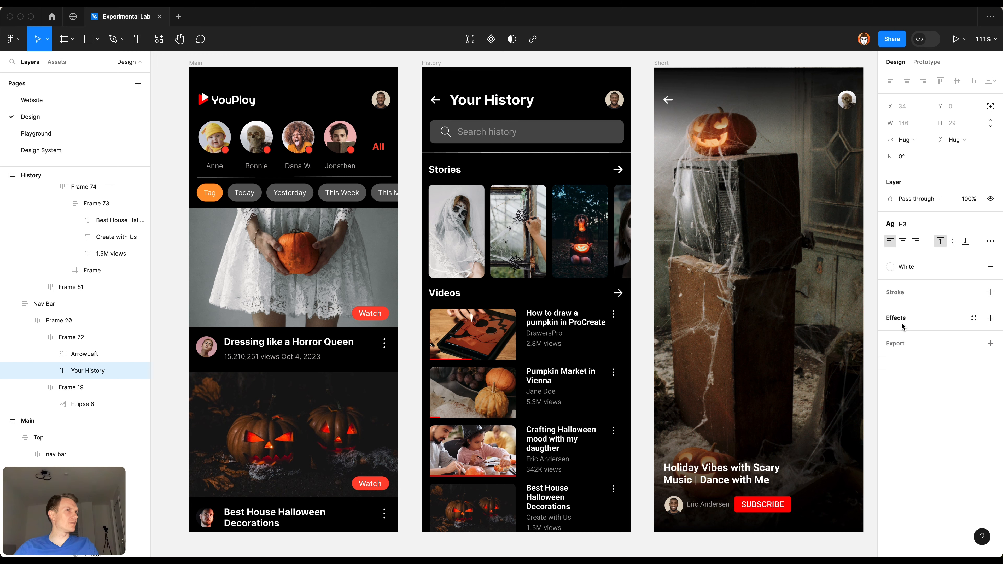
scroll(652, 197, "up", 3)
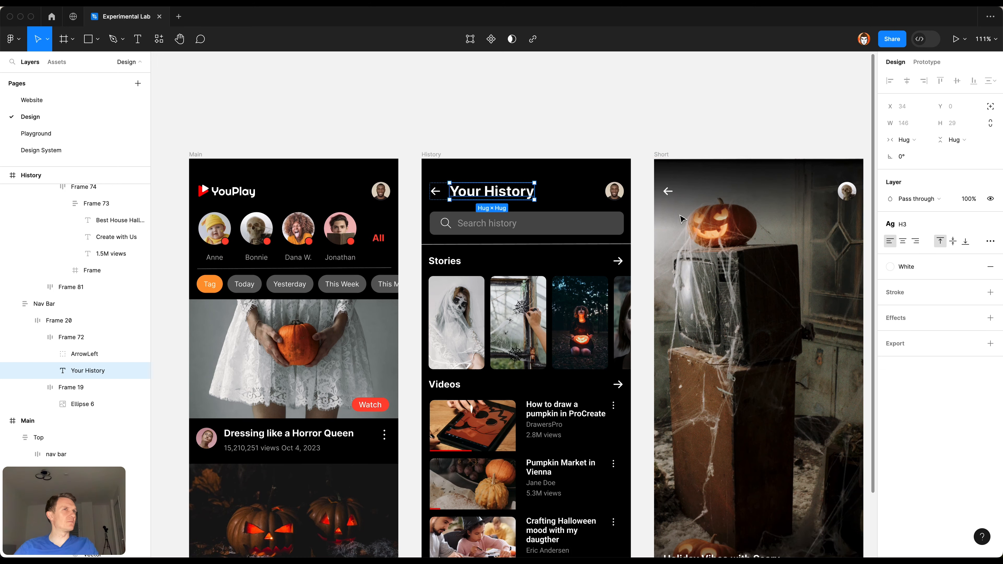
left_click(546, 139)
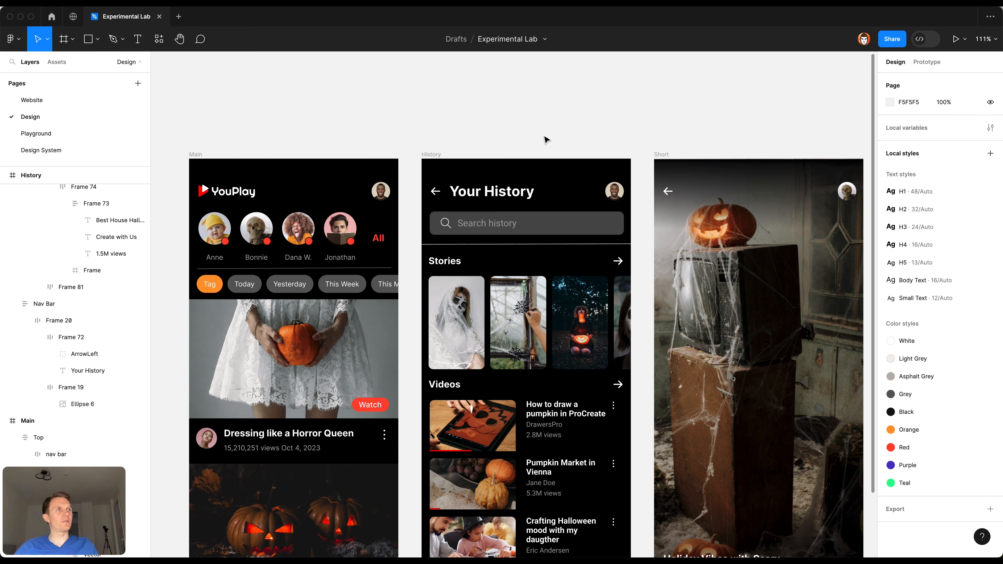
Step: Try the Small Text style on the "Search history" placeholder, and settle on Body Text
left_click(496, 234, "super")
left_click(990, 225)
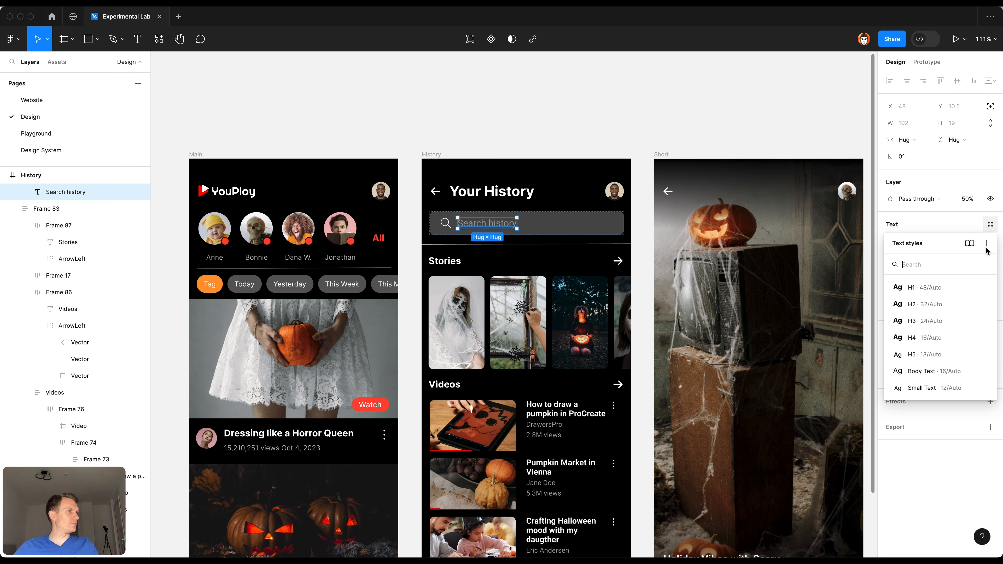
left_click(933, 389)
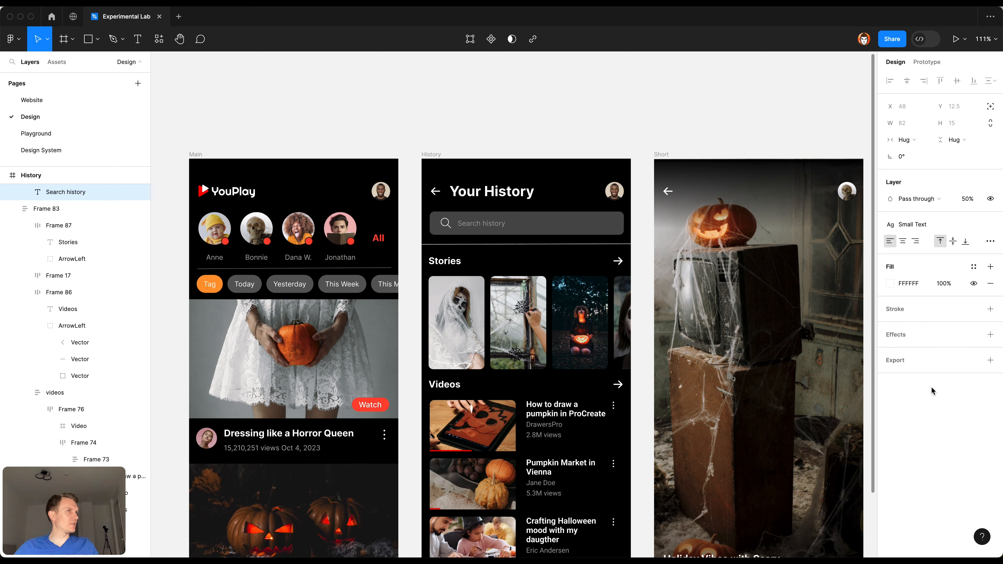
left_click(912, 224)
left_click(924, 370)
Step: Apply the Asphalt Grey color style to the "Search history" placeholder and set its opacity to 100%
left_click(974, 266)
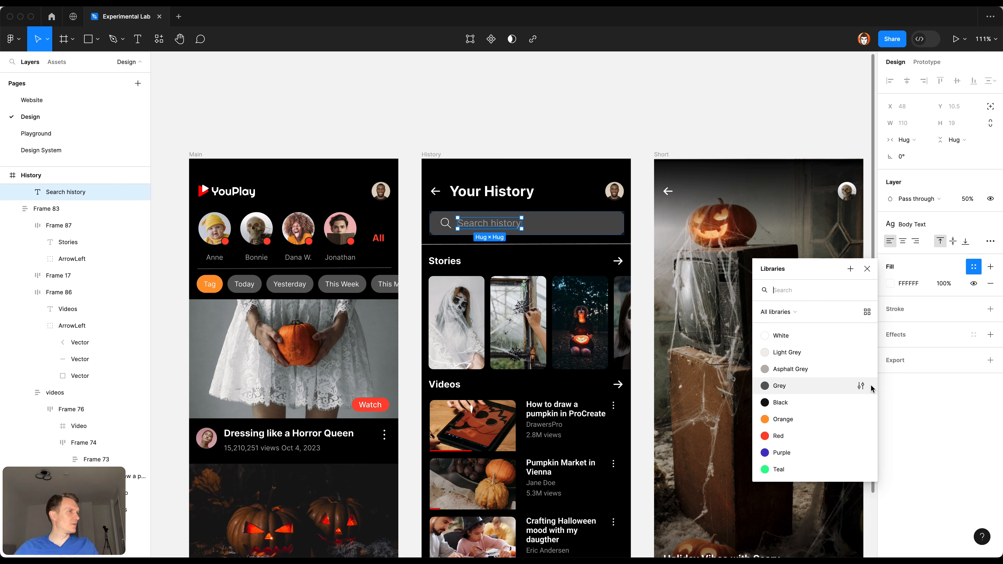
left_click(836, 371)
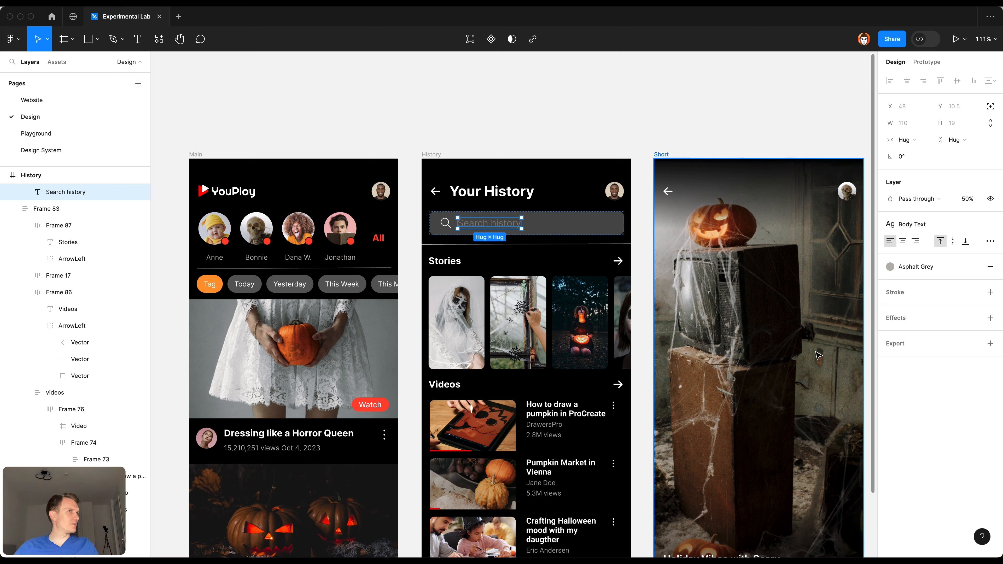
key("0")
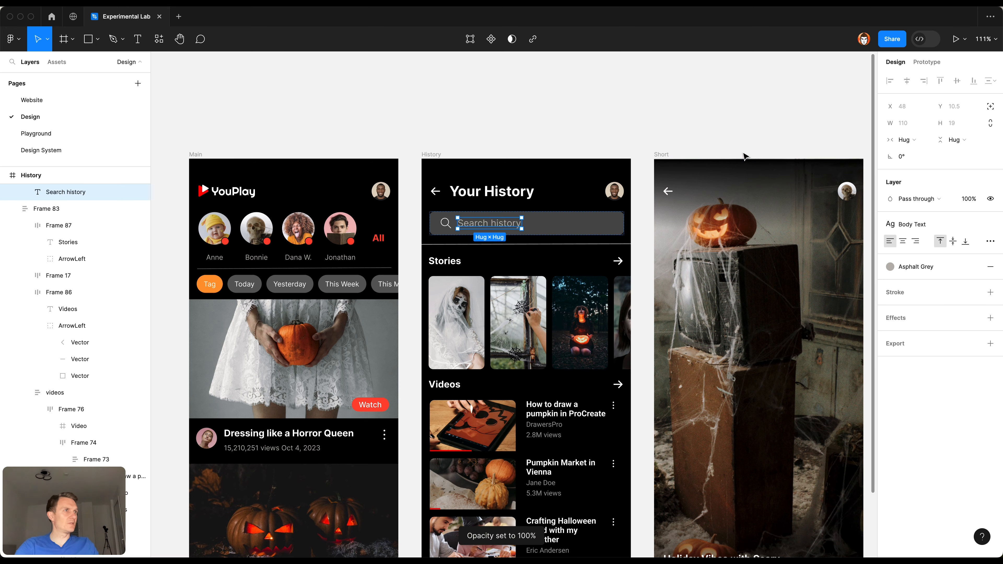
left_click(531, 133)
scroll(532, 134, "down", 2)
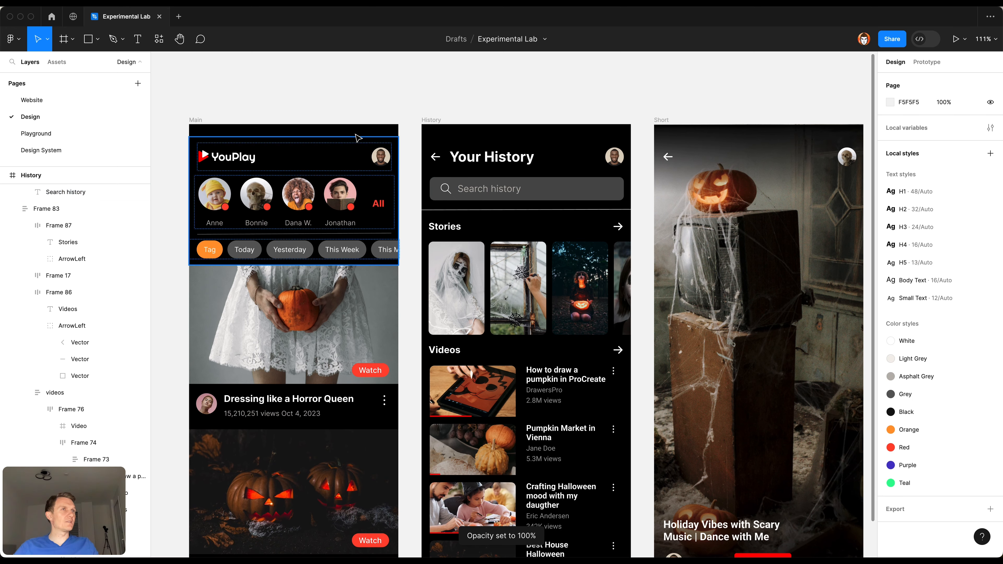
Step: Apply the H5 text style and the White color style to the four video titles on the History screen
left_click(71, 209)
scroll(534, 302, "down", 5)
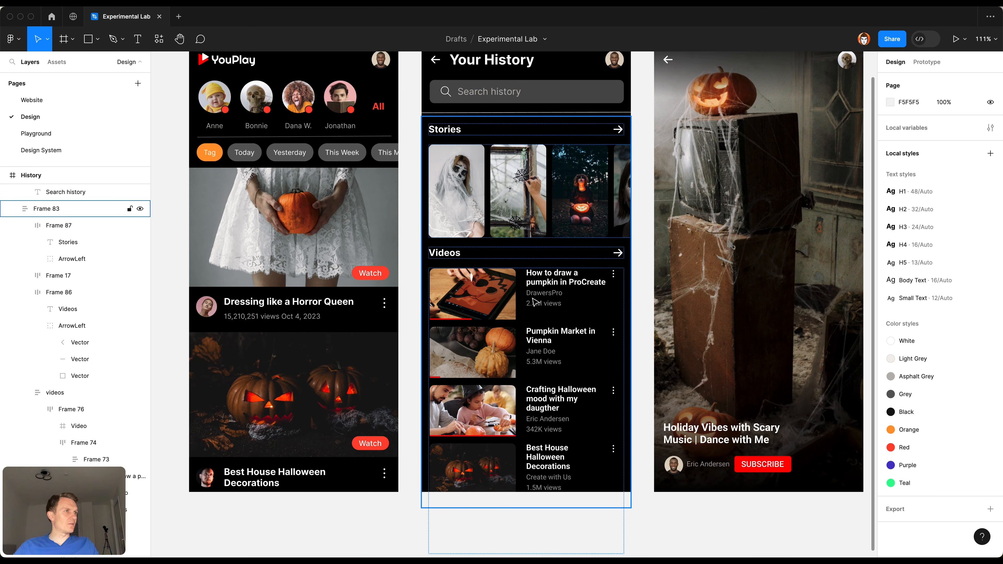
left_click(534, 284, "super")
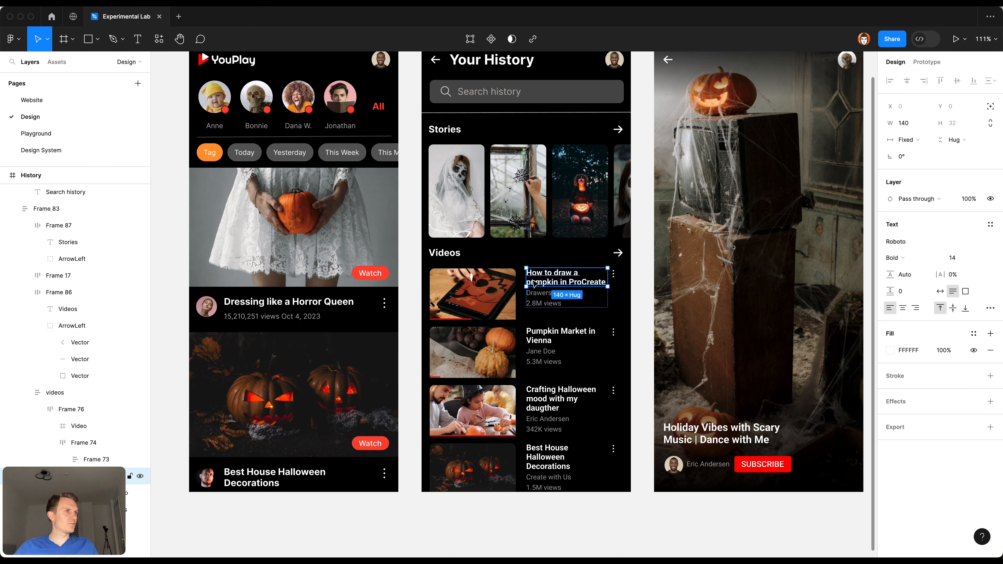
left_click(558, 340, "shift")
left_click(561, 400, "shift")
left_click(556, 465, "shift")
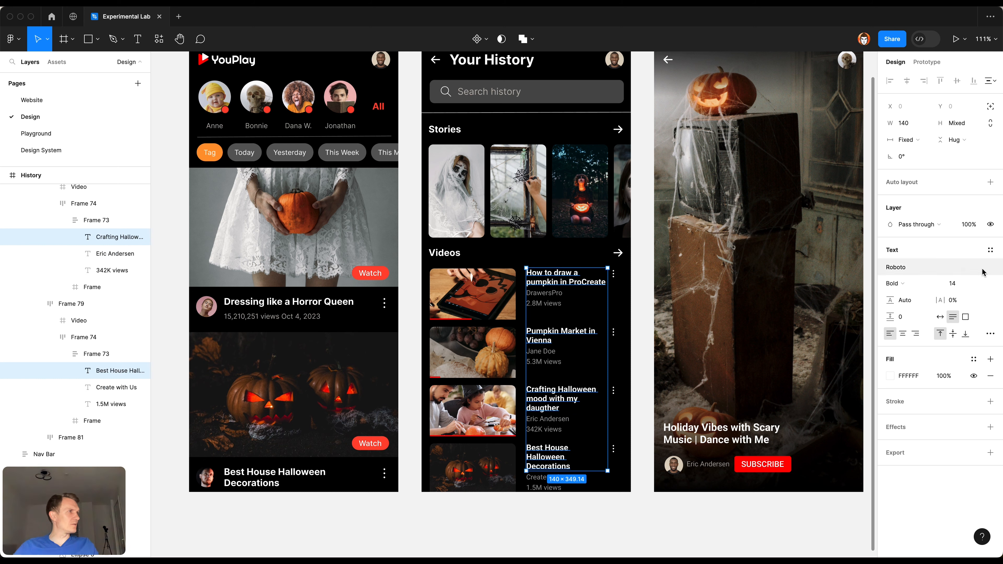
left_click(991, 250)
left_click(918, 380)
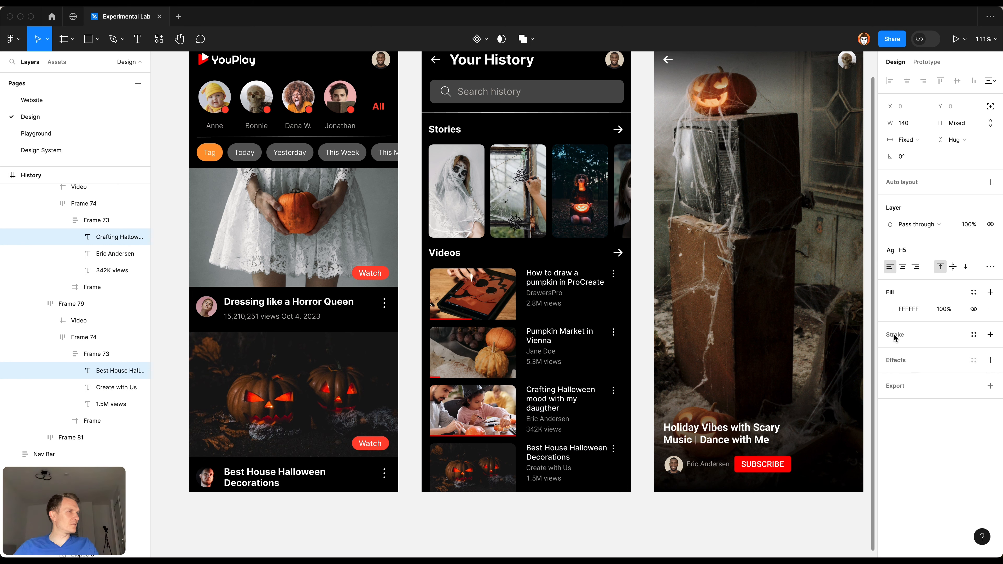
left_click(974, 292)
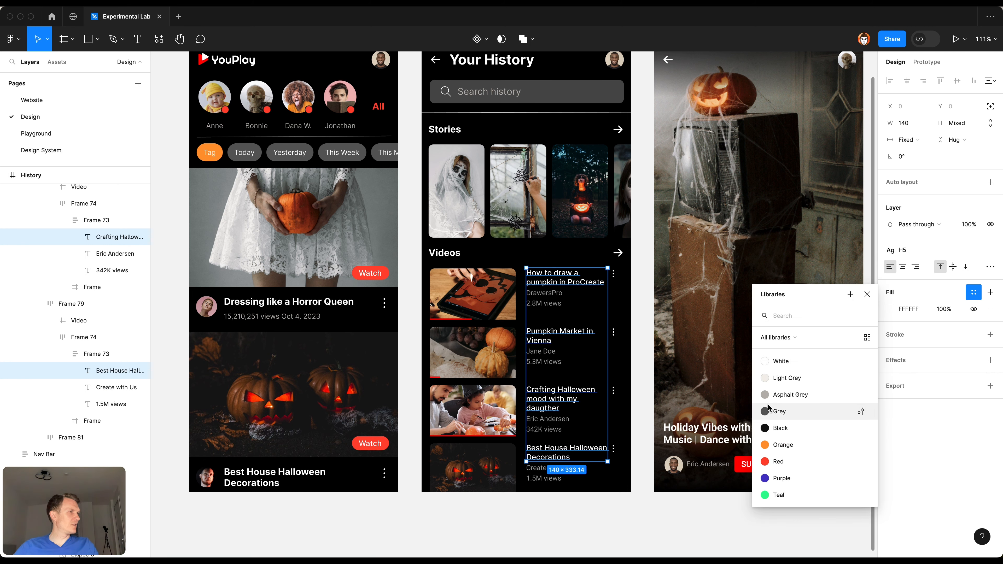
left_click(775, 364)
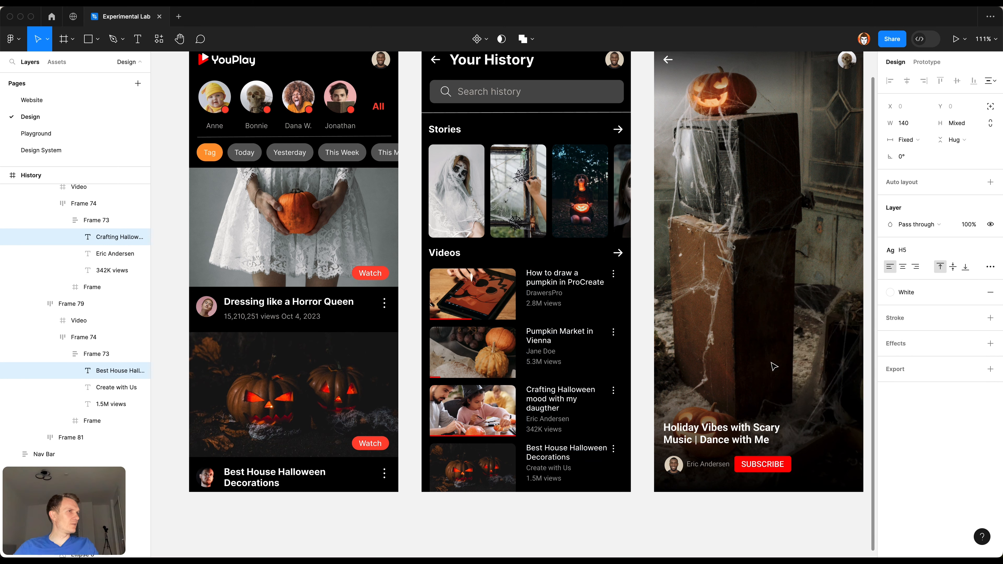
Step: Apply the Asphalt Grey color style and the Small Text style to the author names and view counts of the four History videos
left_click(549, 296)
left_click(548, 304, "shift")
left_click(551, 353, "shift")
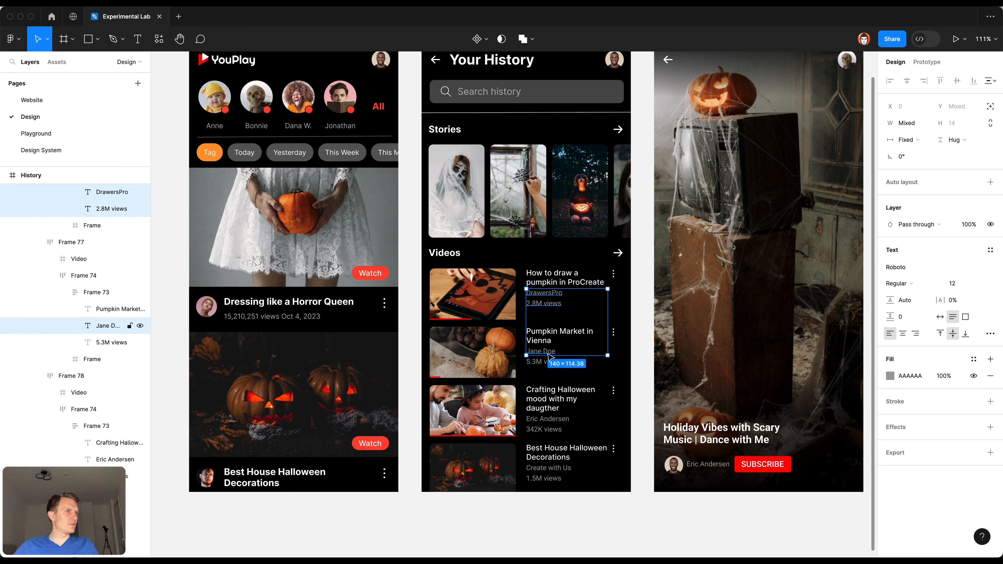
left_click(548, 362, "shift")
left_click(547, 419, "shift")
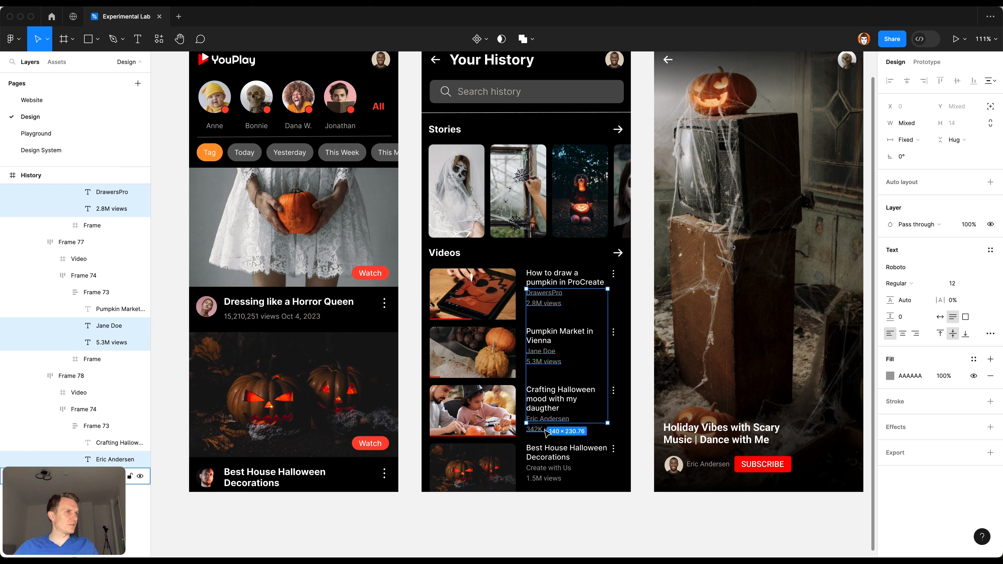
left_click(545, 430, "shift")
left_click(547, 469, "shift")
left_click(545, 477, "shift")
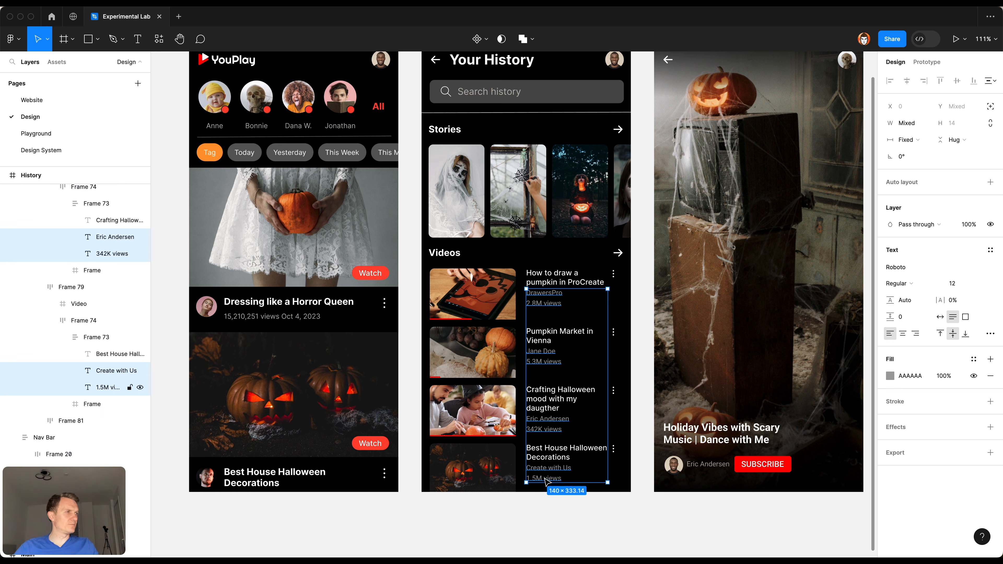
left_click(974, 359)
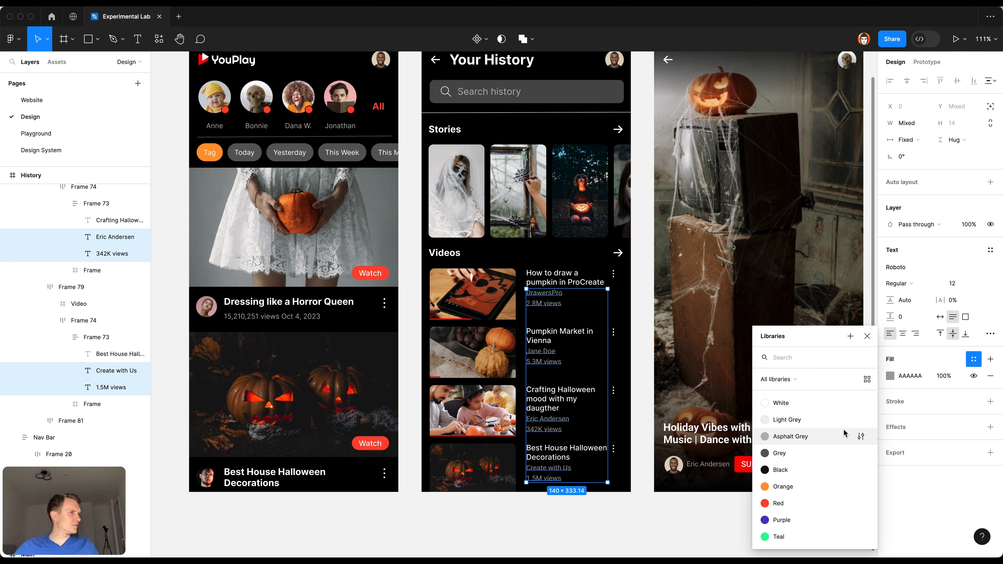
left_click(802, 436)
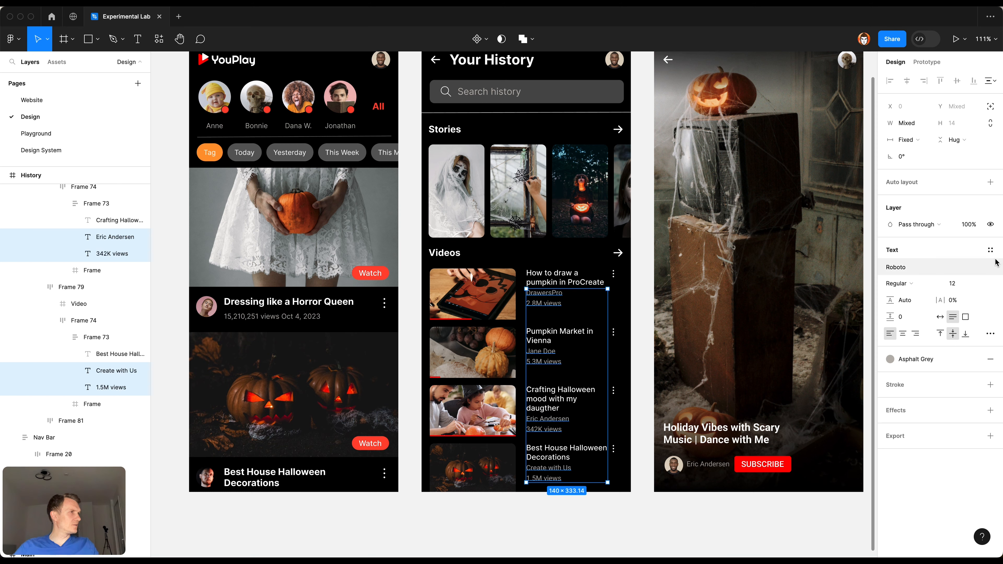
left_click(991, 250)
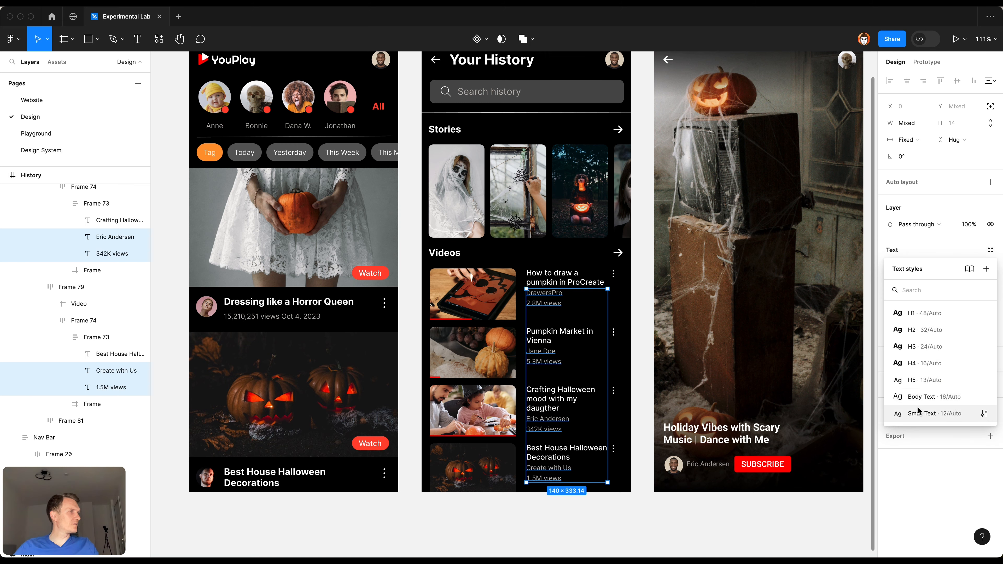
left_click(909, 413)
left_click(707, 518)
Step: Match the divider line below the History search bar to the Main screen divider's Grey stroke style
scroll(679, 526, "right", 4)
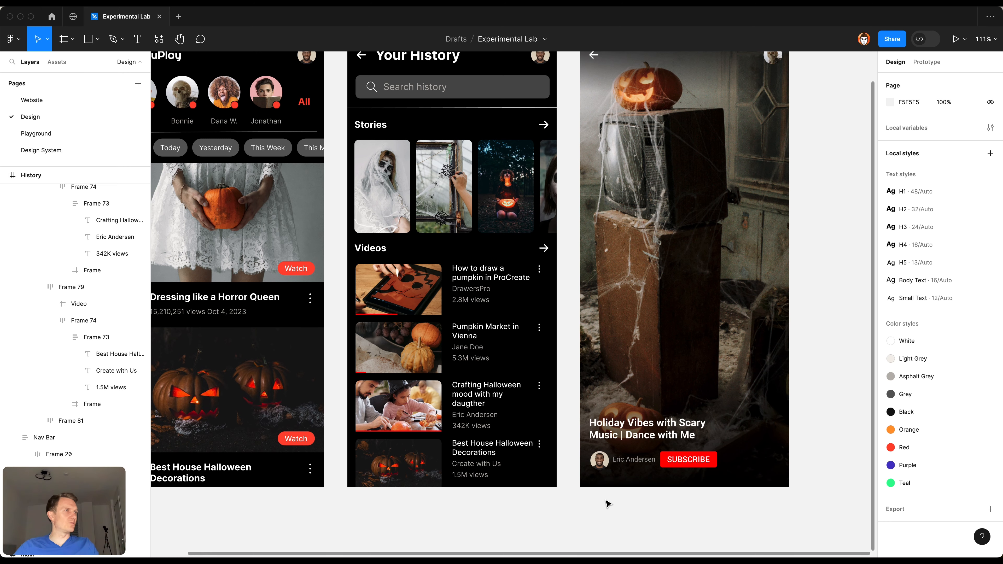
scroll(608, 504, "up", 5)
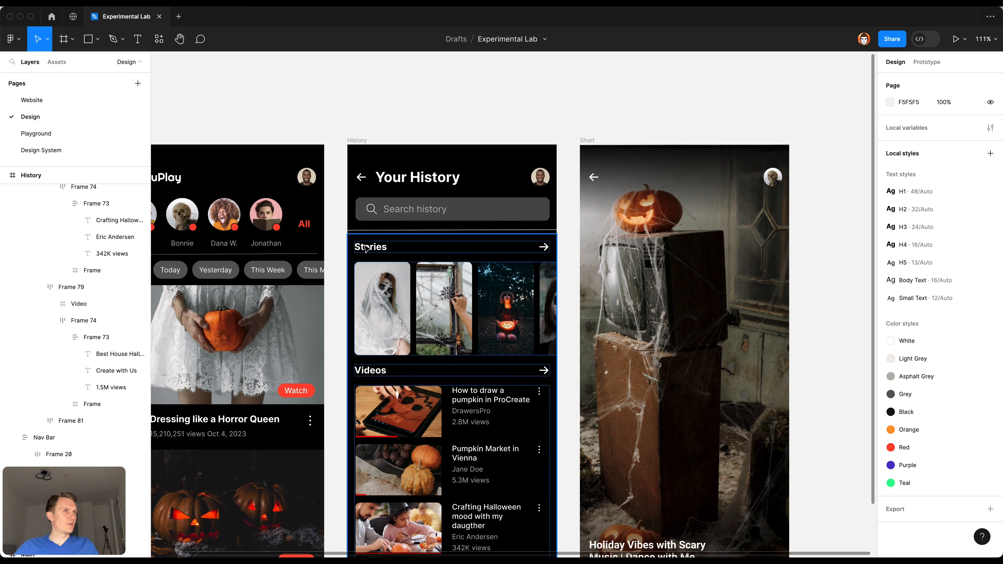
left_click(309, 254, "super")
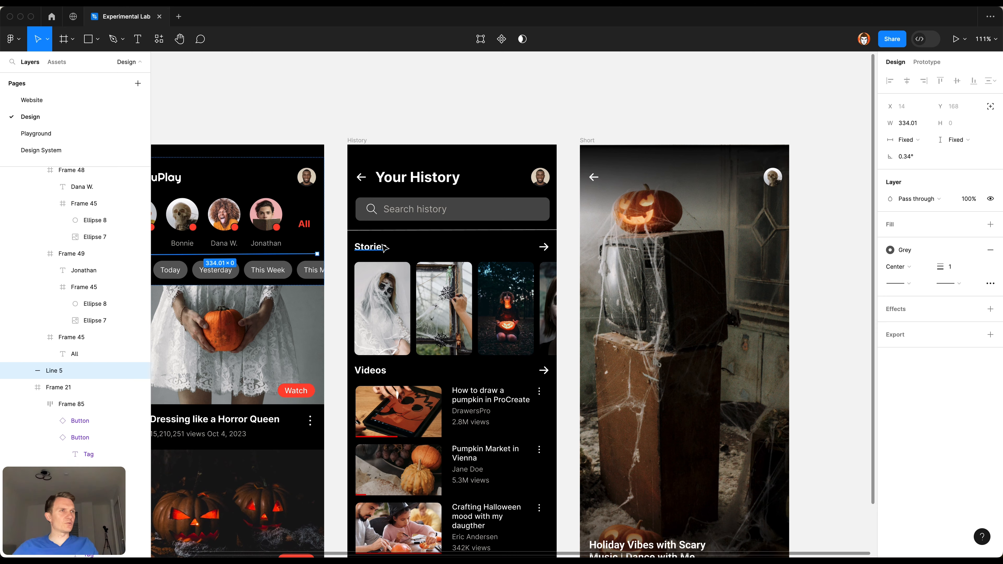
left_click(382, 230)
key("alt")
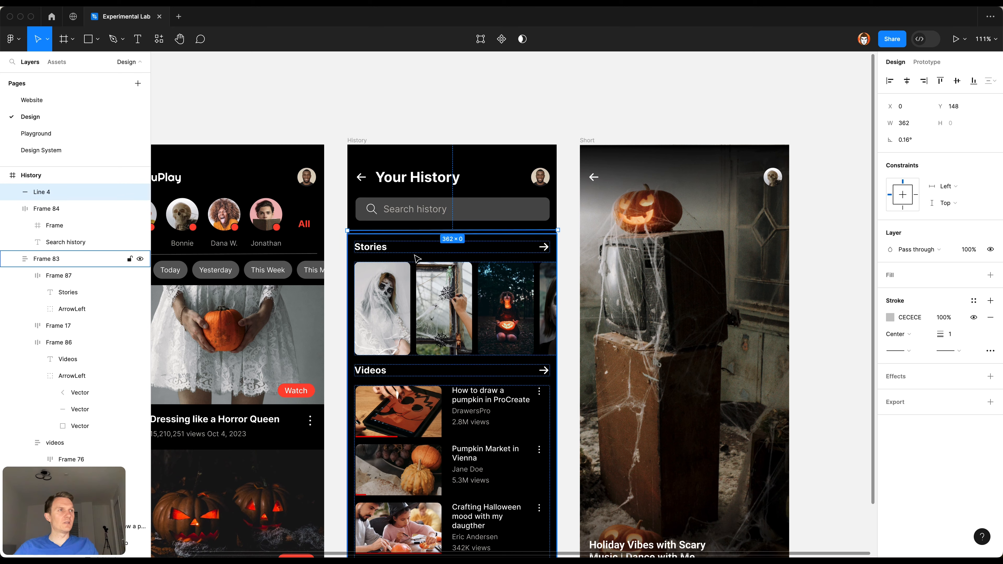
left_click(445, 122)
Step: Apply the Grey color style to the fill of the History search bar
scroll(446, 121, "down", 1)
scroll(473, 283, "down", 5)
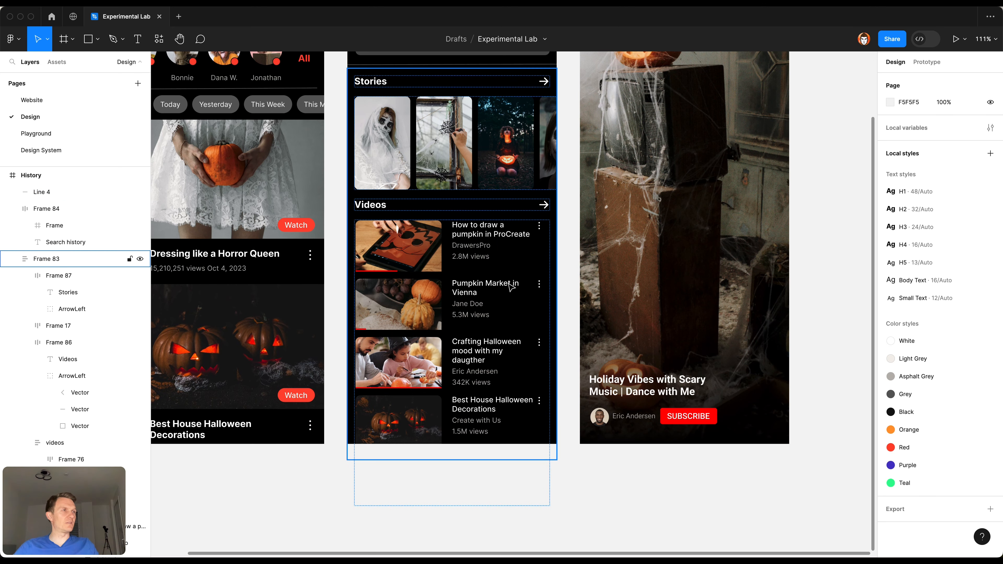
scroll(512, 288, "up", 5)
scroll(486, 127, "left", 2)
scroll(557, 233, "down", 1)
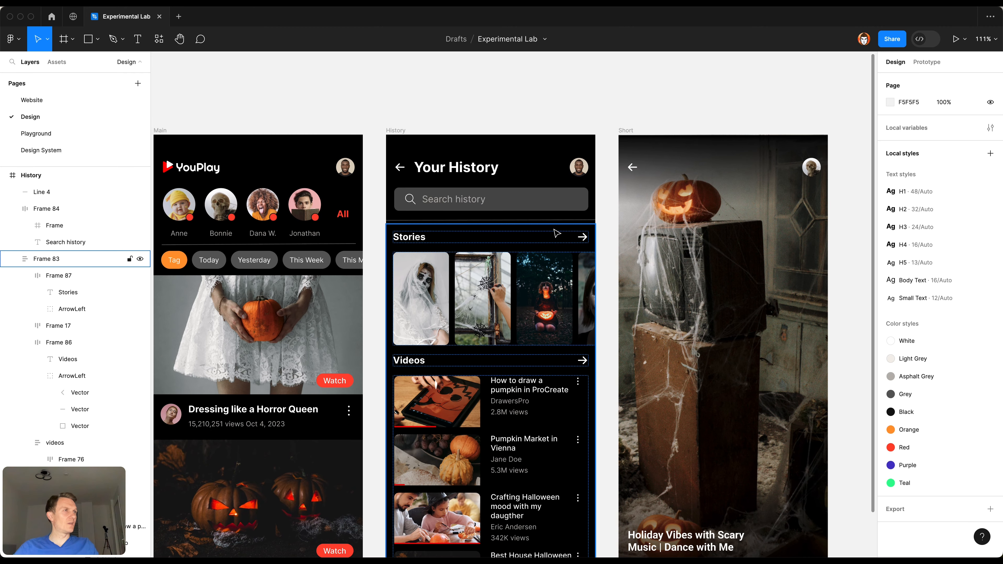
left_click(551, 200)
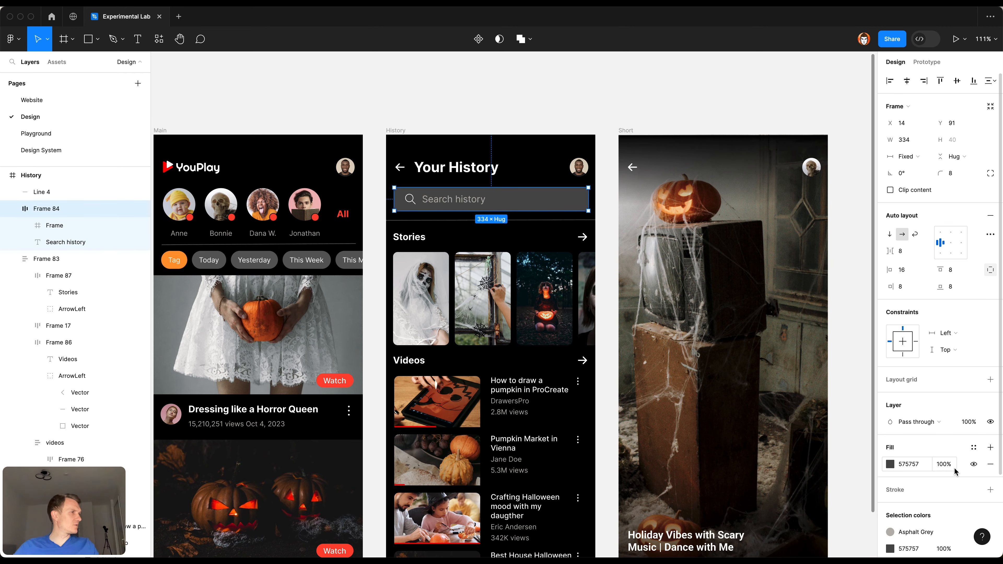
scroll(958, 454, "down", 1)
left_click(973, 434)
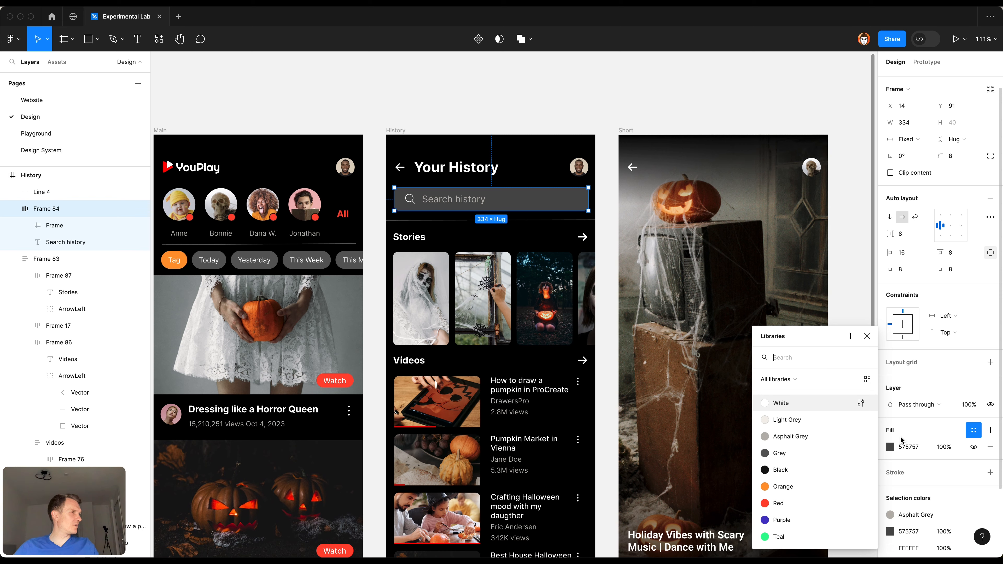
left_click(789, 456)
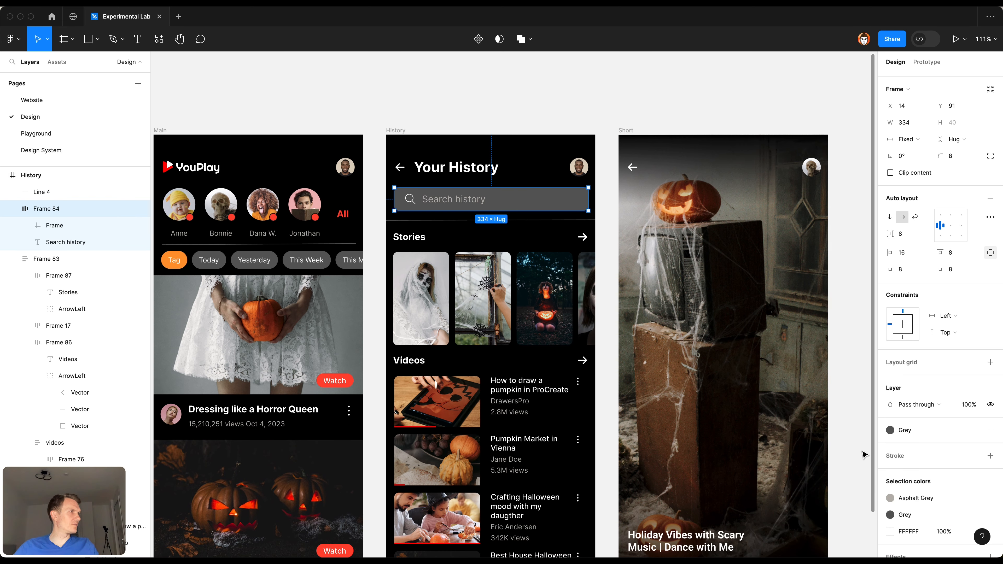
left_click(532, 111)
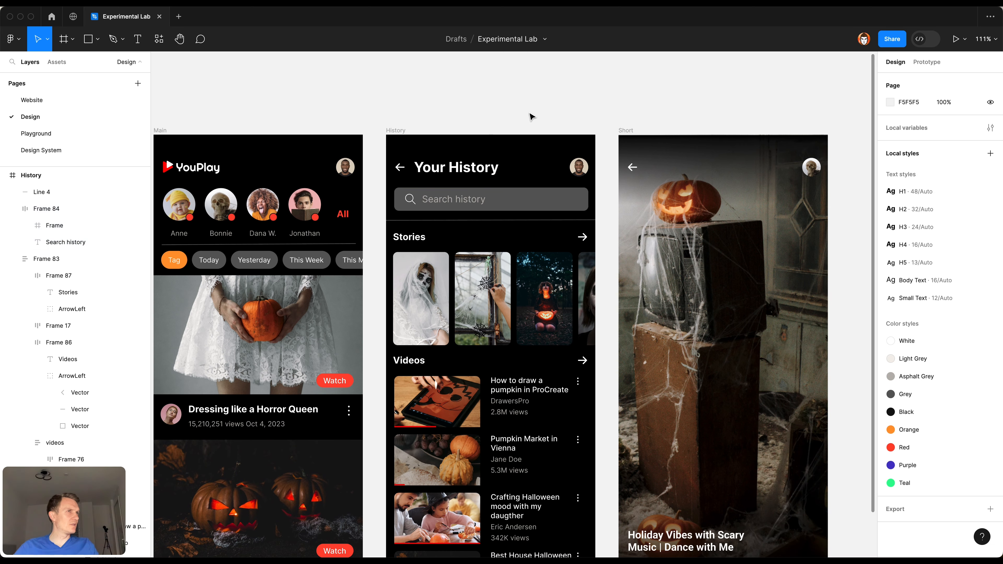
Step: Detach the Asphalt Grey style among the History search bar's selection colors and browse the color styles for that detached color
scroll(533, 138, "down", 1)
left_click(538, 165)
scroll(969, 458, "down", 1)
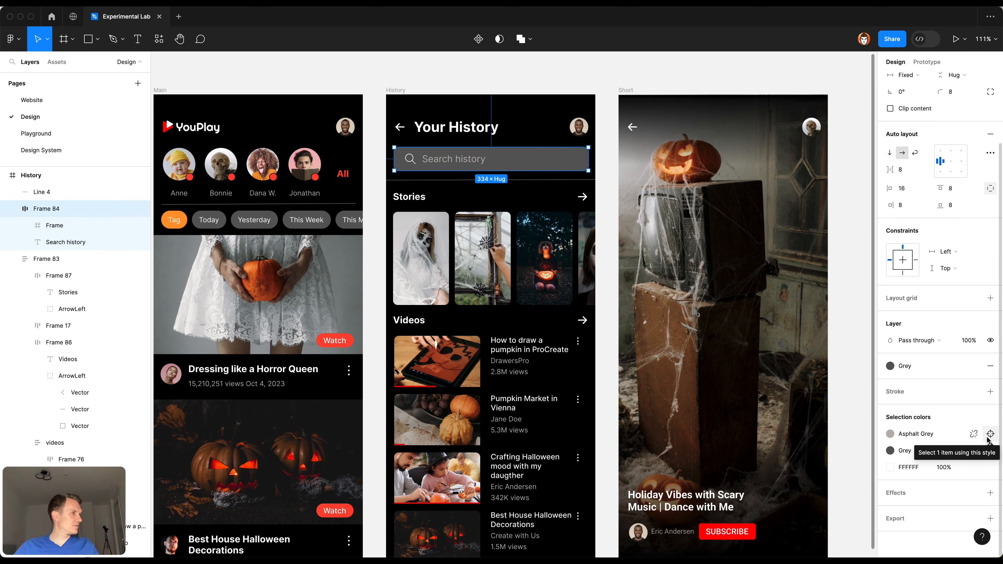
left_click(594, 87)
left_click(572, 151)
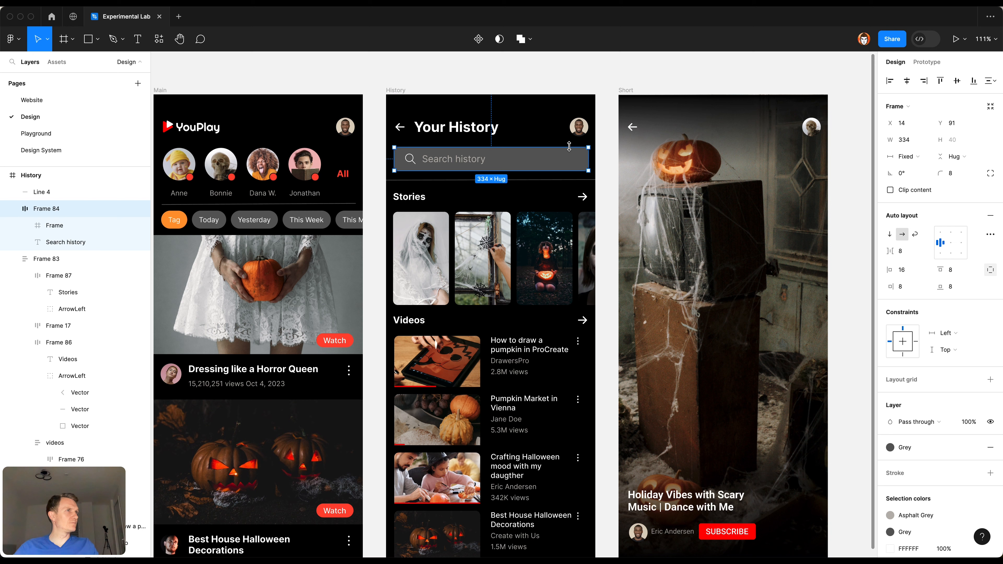
scroll(948, 459, "down", 3)
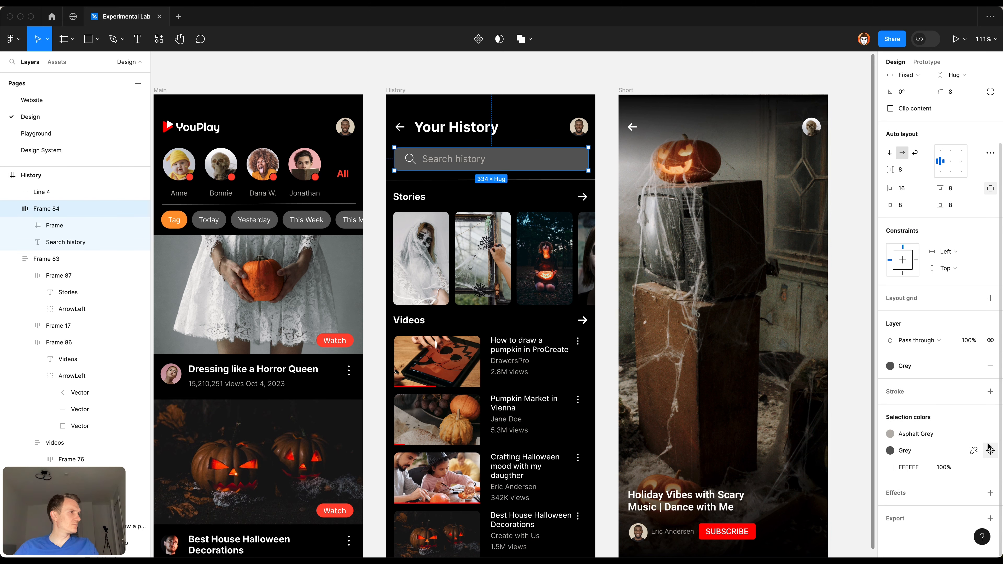
left_click(979, 435)
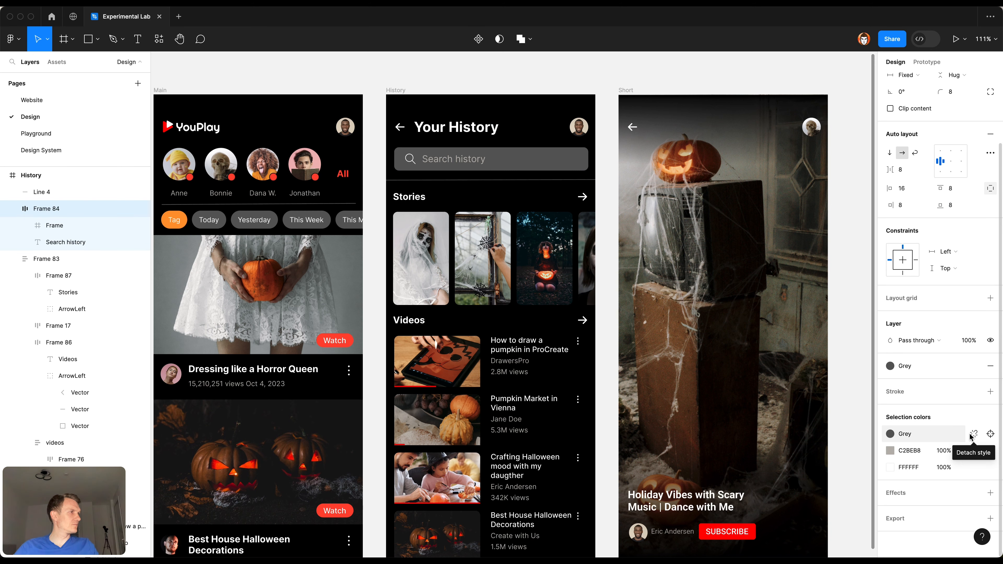
left_click(974, 451)
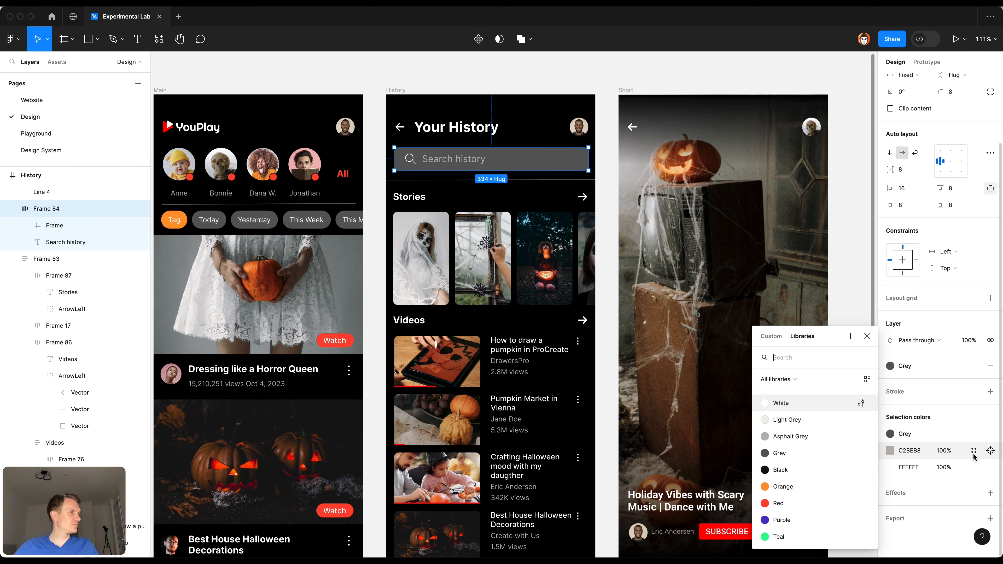
left_click(829, 454)
scroll(462, 344, "up", 5)
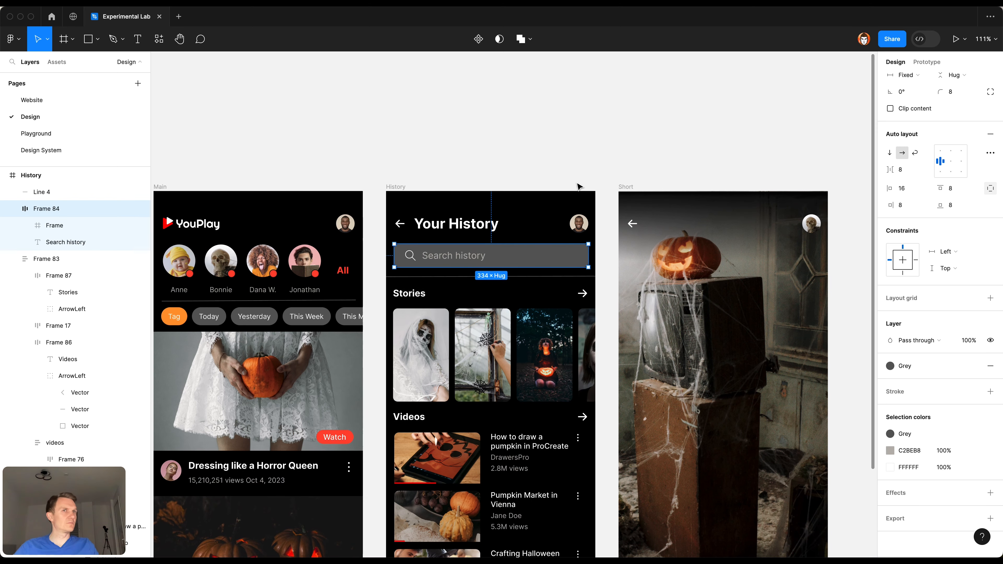
Step: Try the Black color style on the fill of the History search bar
left_click(96, 229)
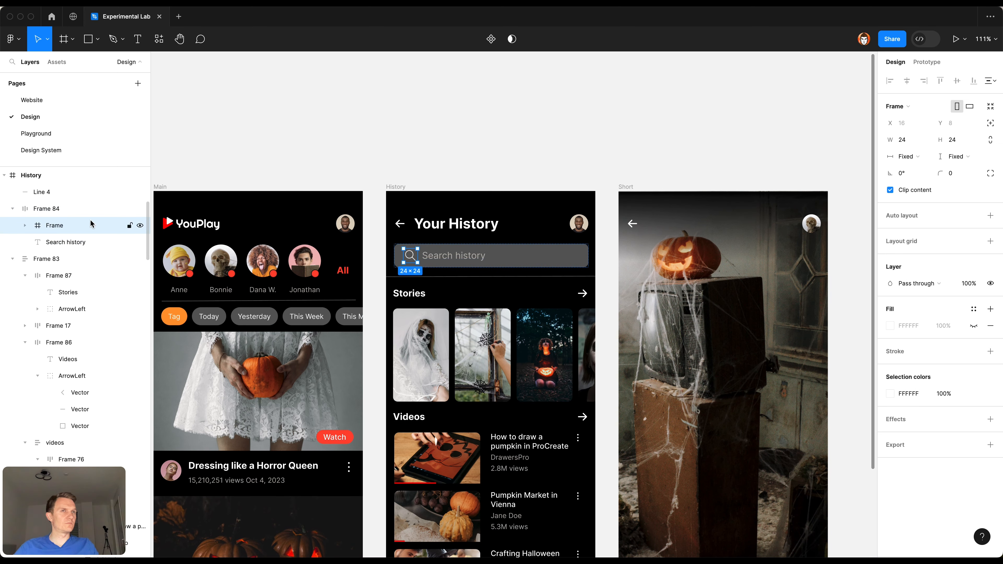
left_click(90, 215)
left_click(492, 167)
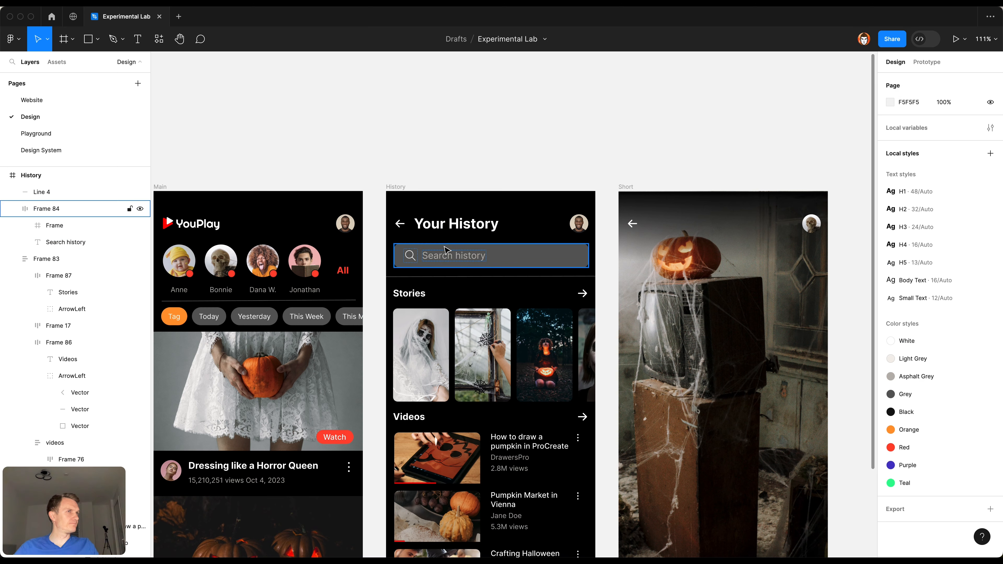
left_click(91, 209)
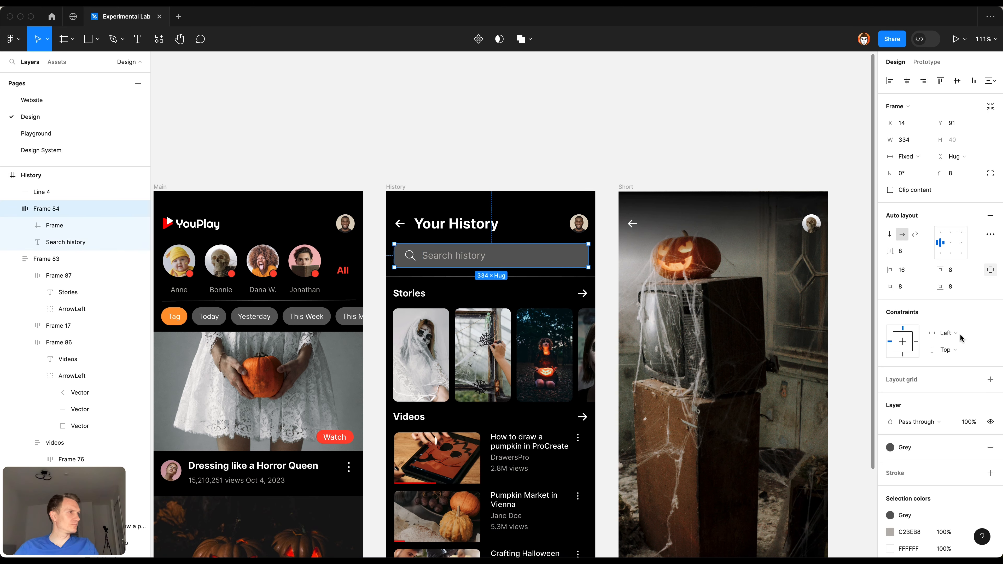
left_click(935, 453)
key("Escape")
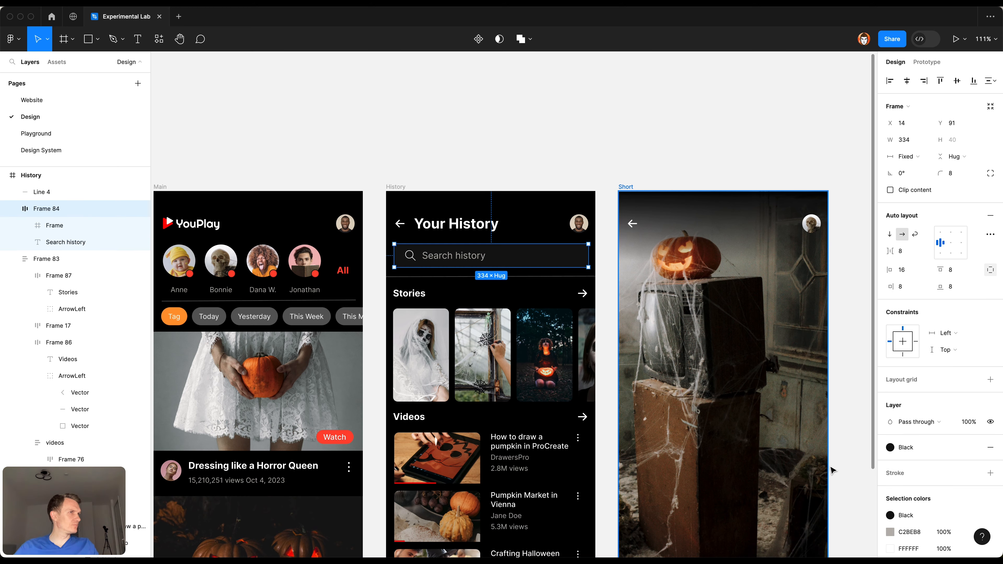
left_click(464, 168)
Step: Apply the Black color style to the fill of the Main frame
left_click_drag(401, 164, 579, 149)
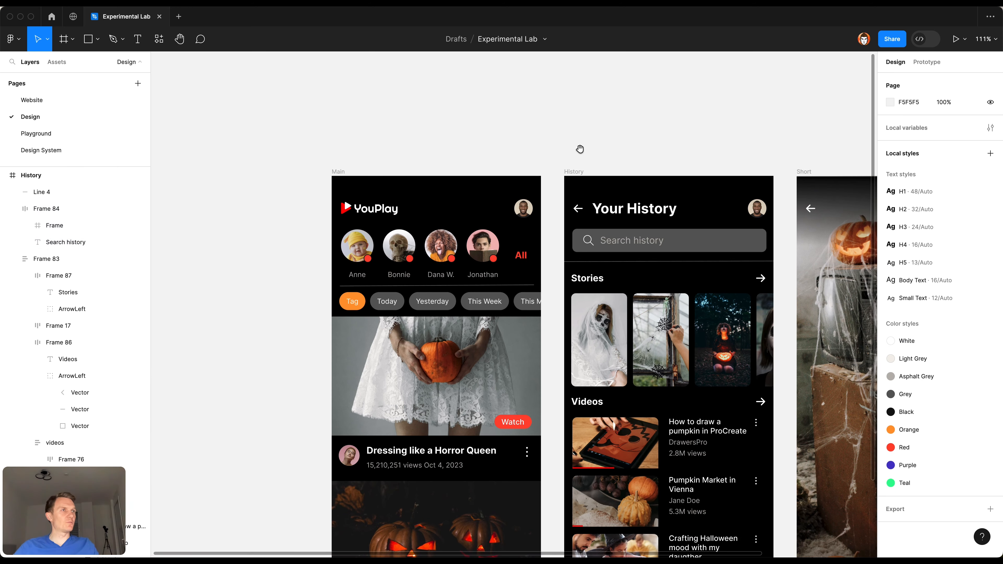
left_click(340, 172)
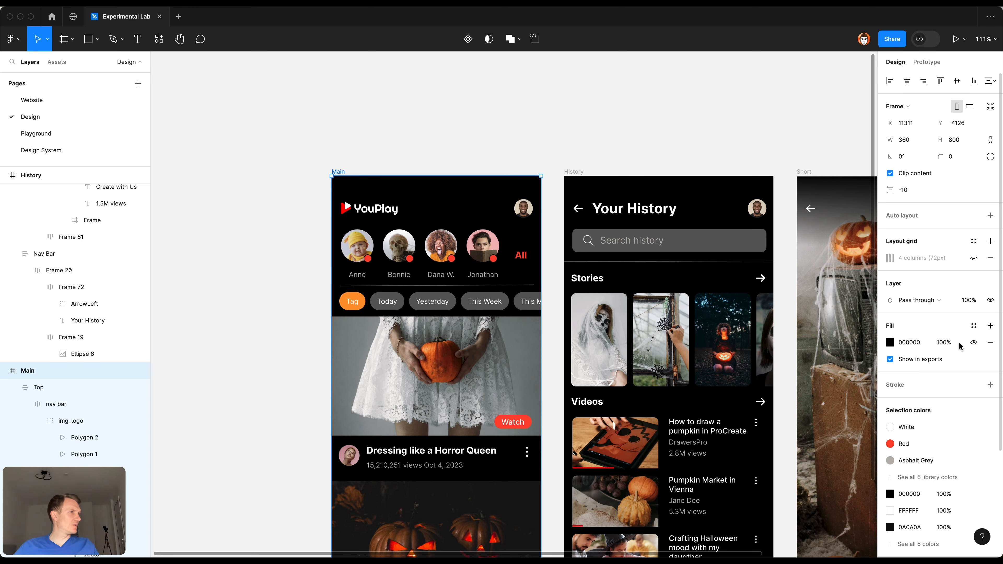
left_click(974, 325)
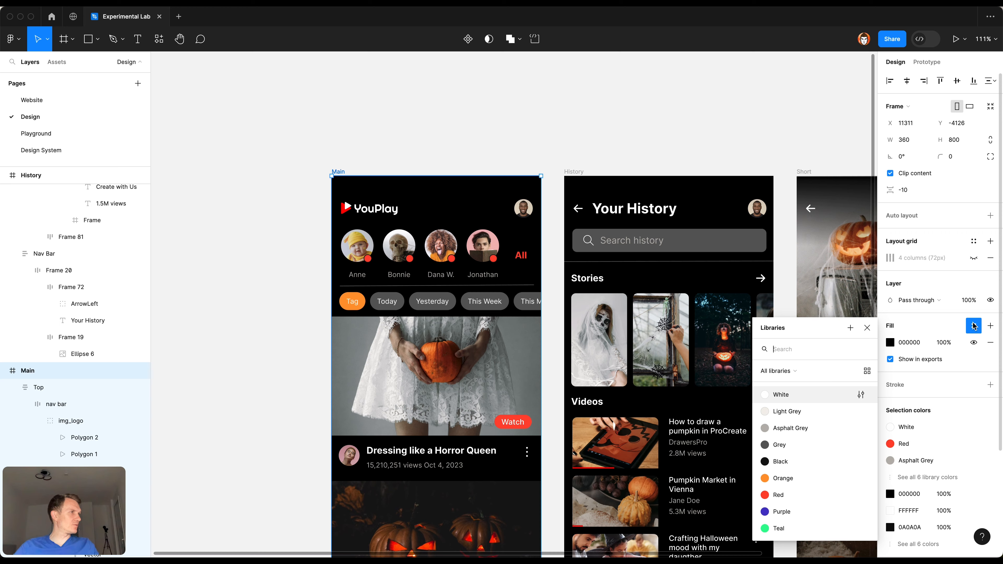
left_click(802, 462)
left_click(538, 106)
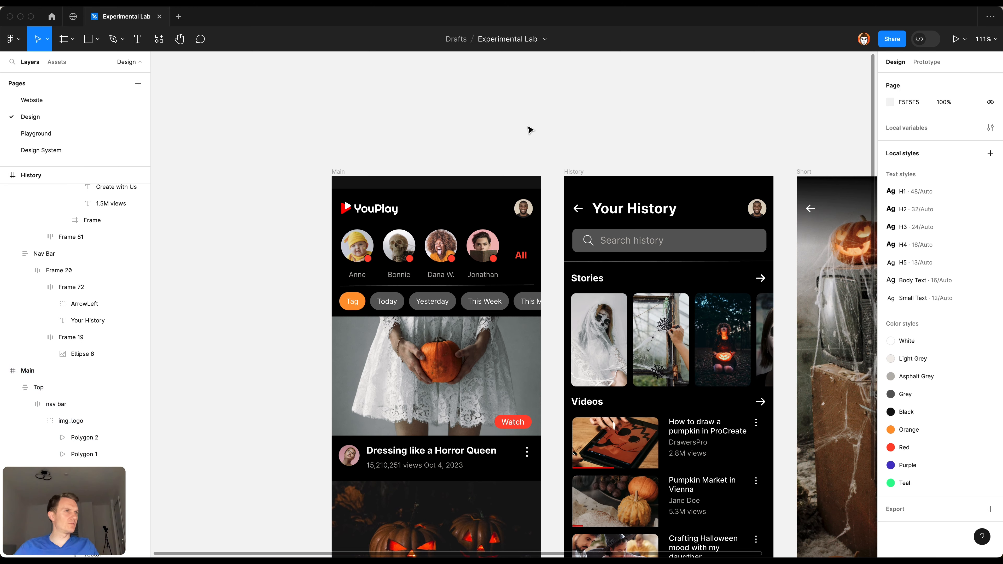
left_click(459, 202)
scroll(527, 313, "down", 5)
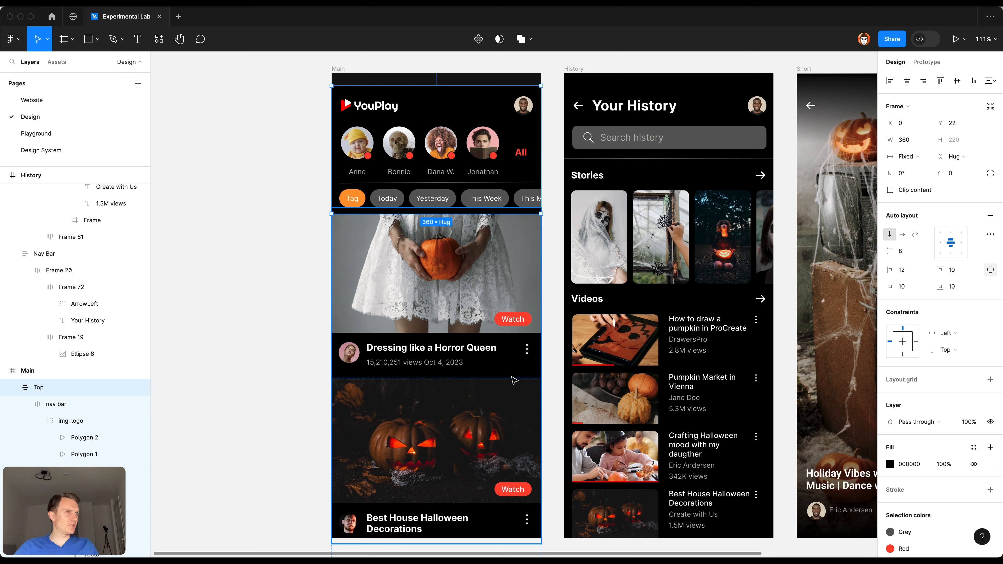
left_click(369, 66)
scroll(370, 67, "up", 2)
key("super+z")
key("super+z")
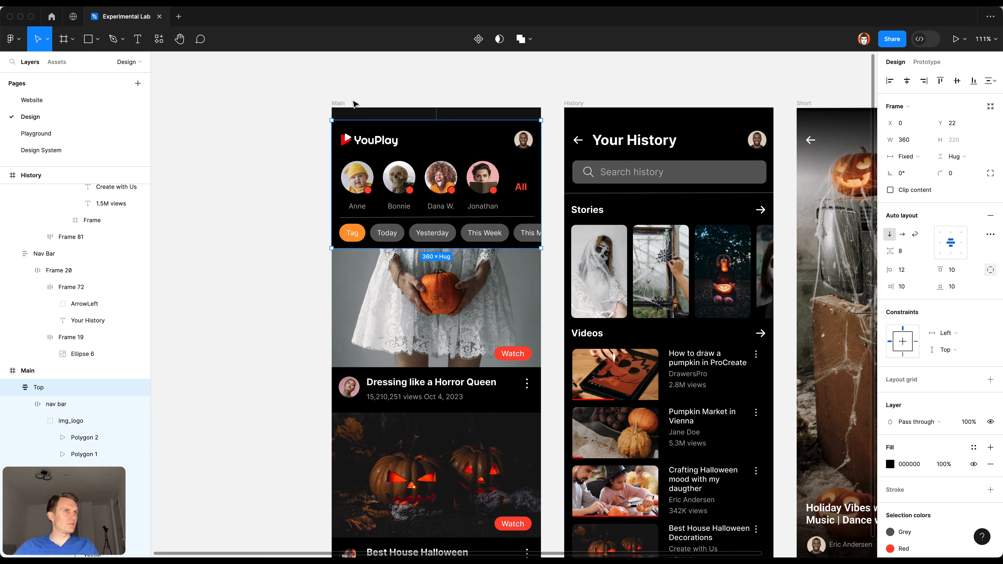
Step: Replace the 000000 and 0A0A0A selection colors of the Main frame with the Black color style
left_click(352, 108)
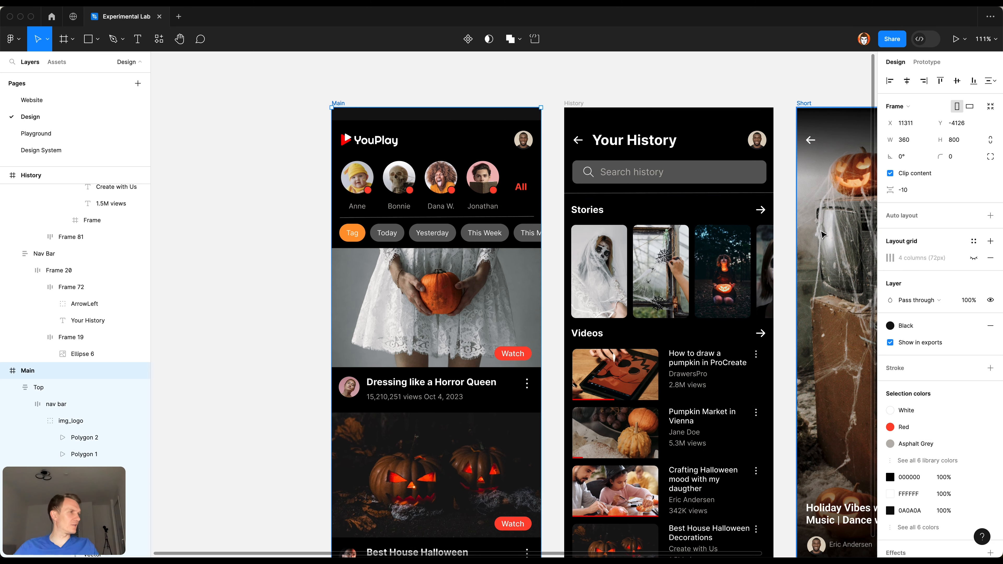
scroll(944, 424, "down", 1)
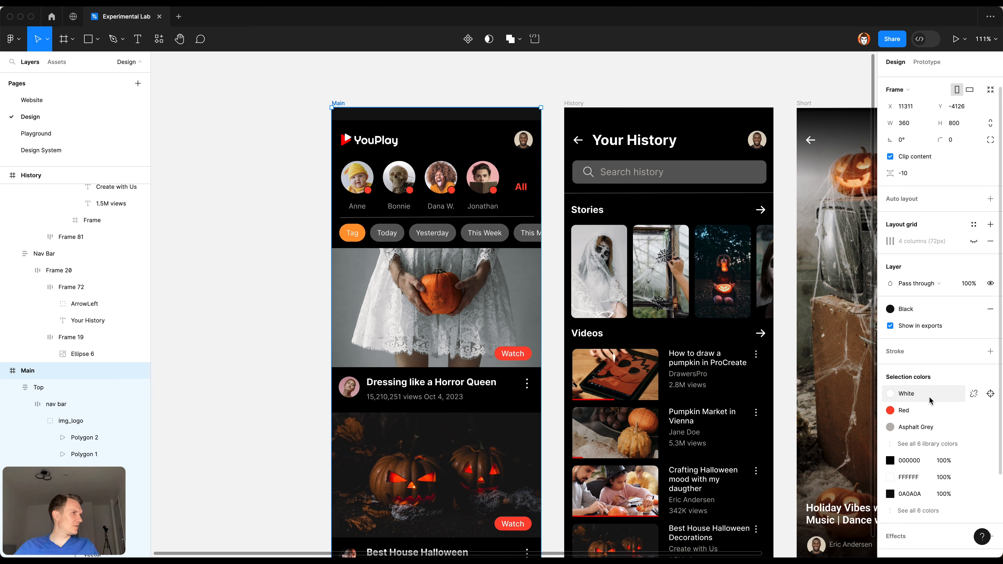
left_click(974, 461)
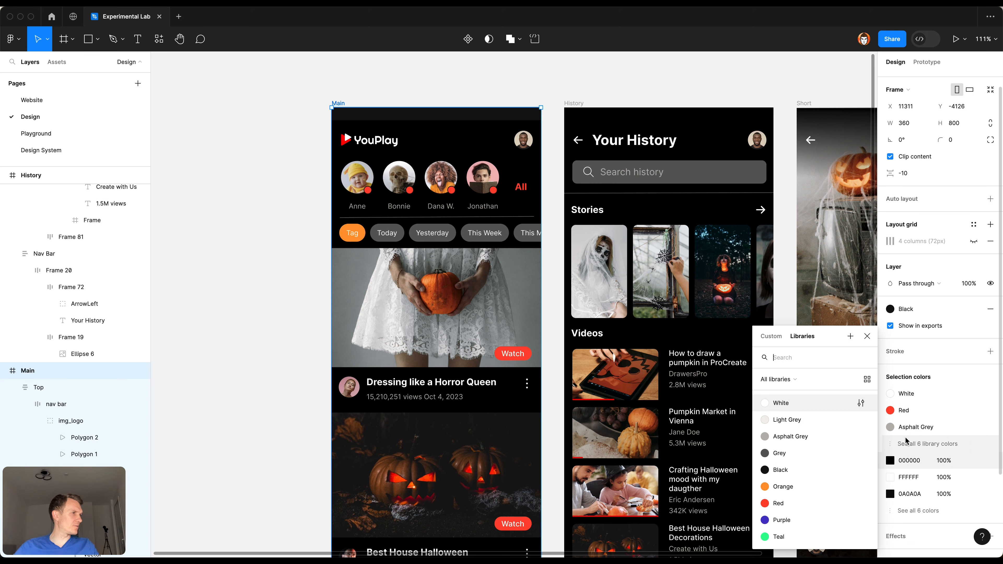
left_click(834, 476)
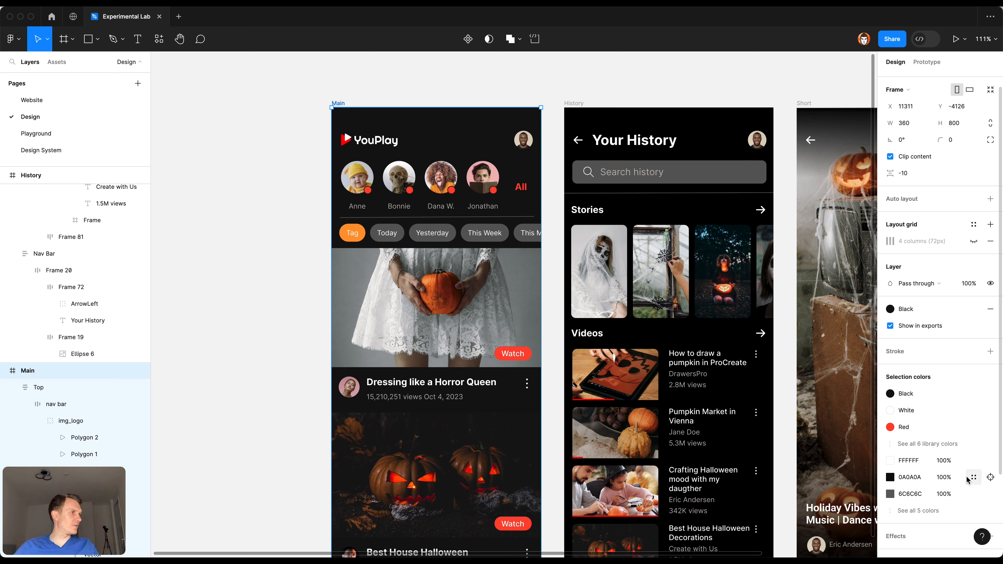
left_click(974, 479)
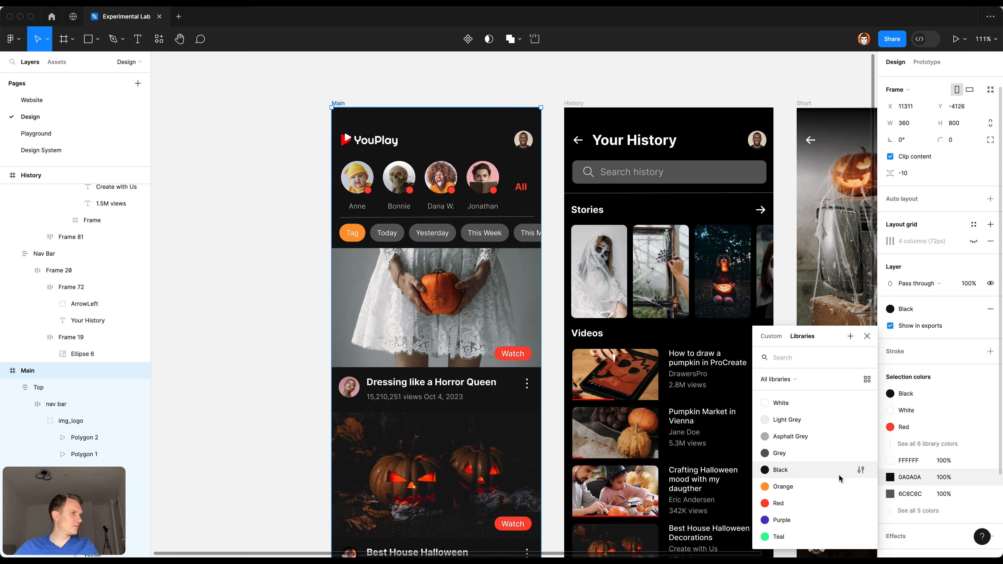
left_click(839, 475)
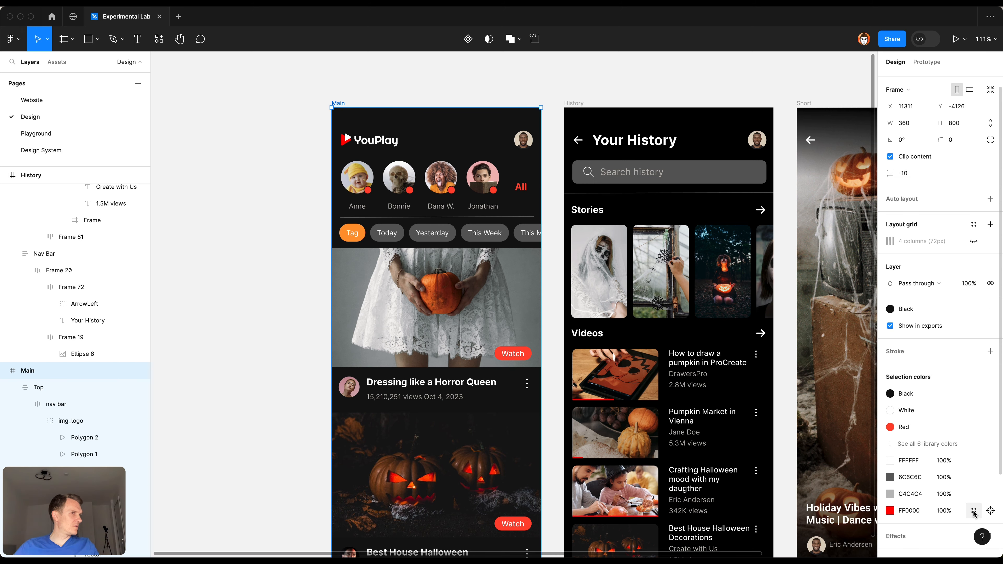
Step: Replace the Main frame's FF0000 selection color with the Red style and its 6C6C6C color with the Grey style
left_click(974, 511)
left_click(853, 504)
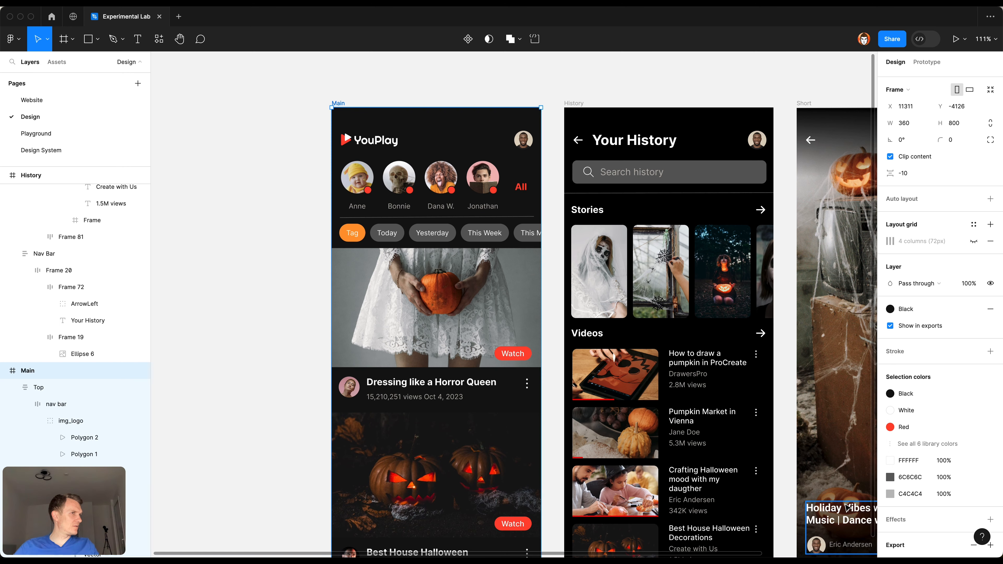
left_click(973, 479)
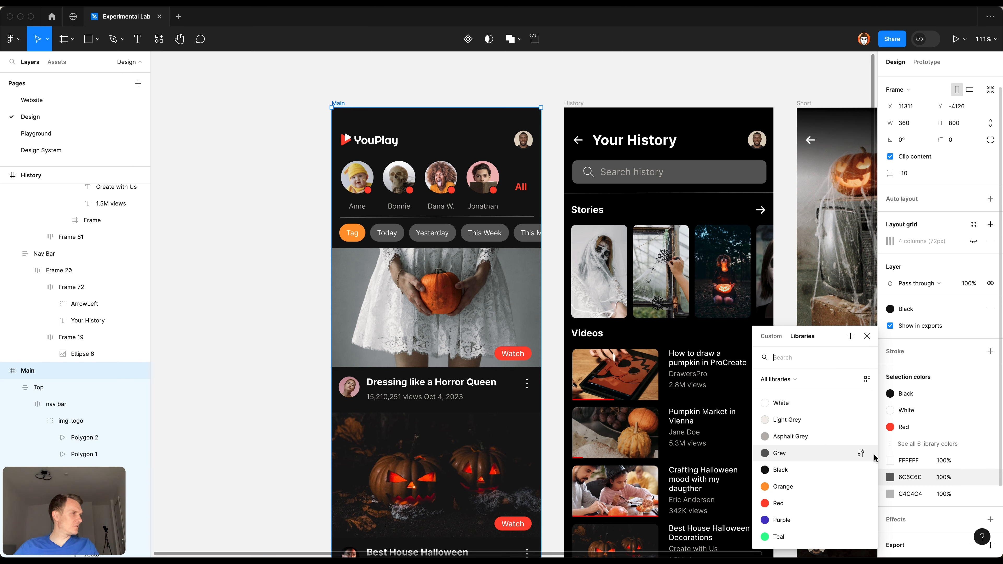
left_click(820, 459)
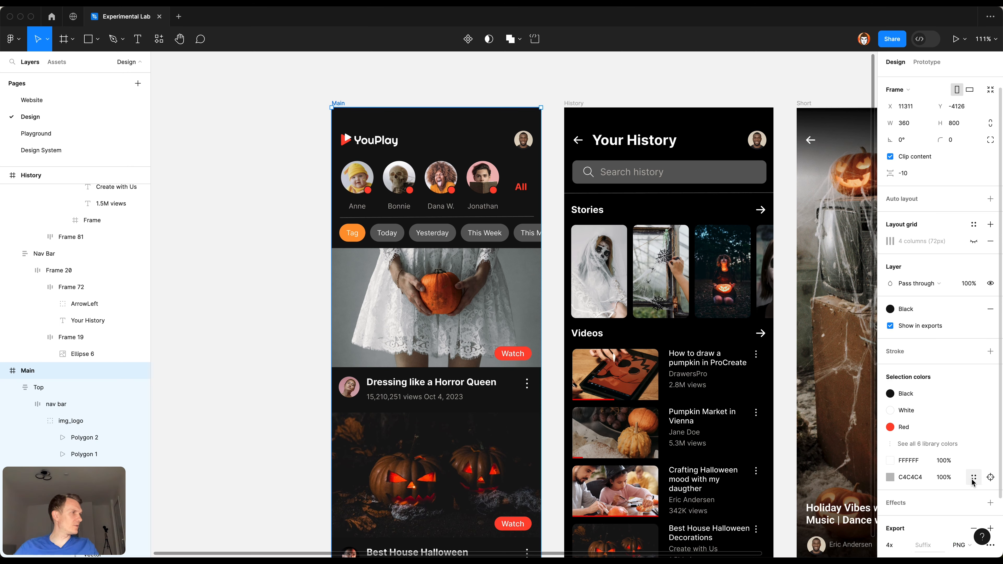
Step: Replace the Main frame's C4C4C4 selection color with the Asphalt Grey style, accepting the removal of combined colors
left_click(973, 478)
left_click(816, 433)
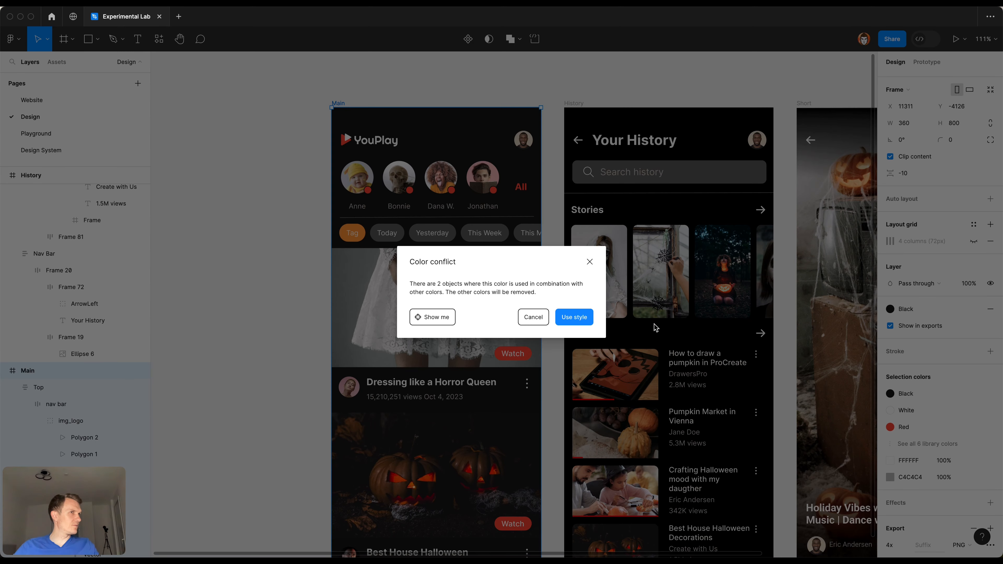
left_click(581, 318)
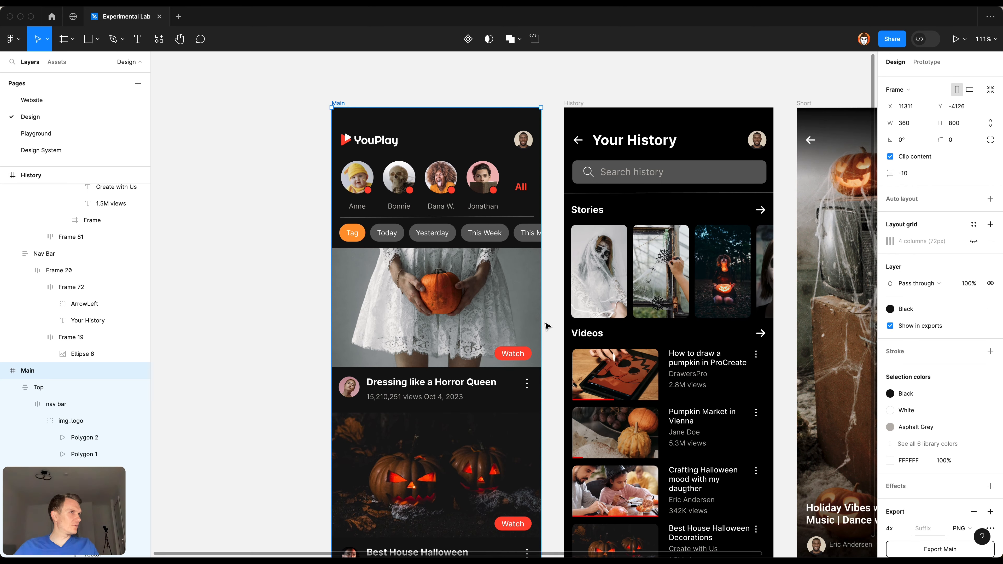
scroll(552, 323, "down", 3)
scroll(552, 325, "up", 2)
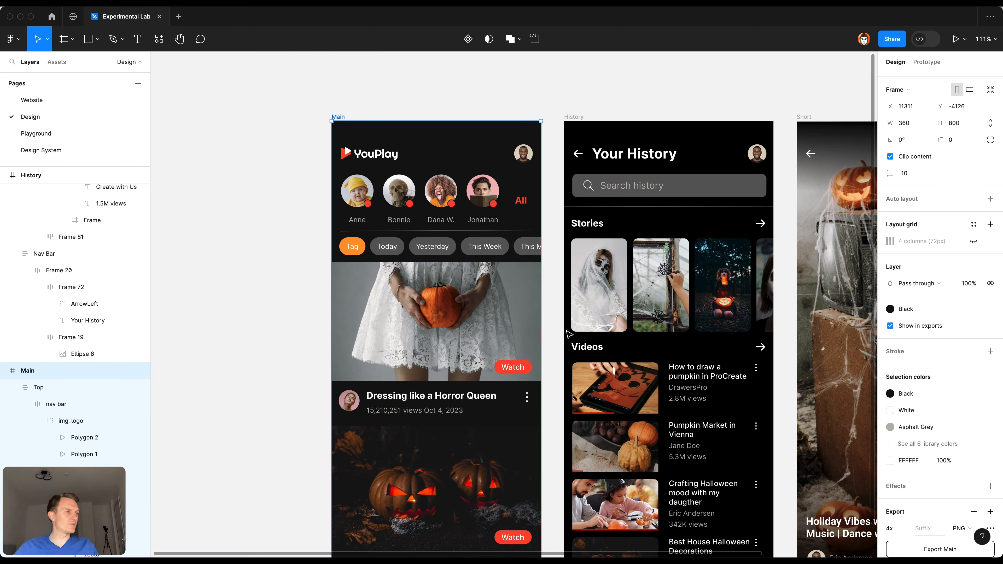
Step: Replace the Main frame's remaining FFFFFF selection color with the White color style and deselect the frame
left_click(974, 461)
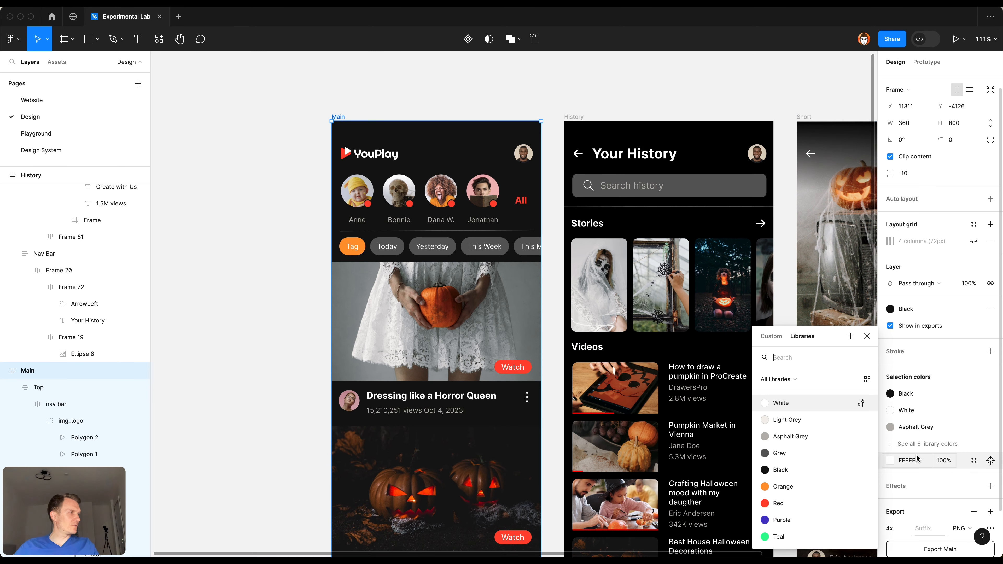
left_click(820, 403)
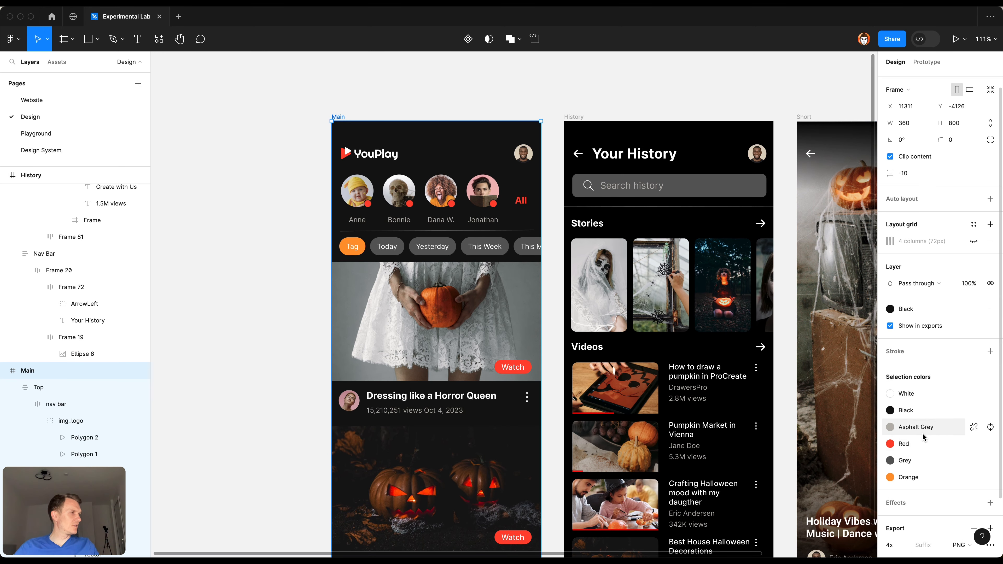
scroll(648, 137, "up", 2)
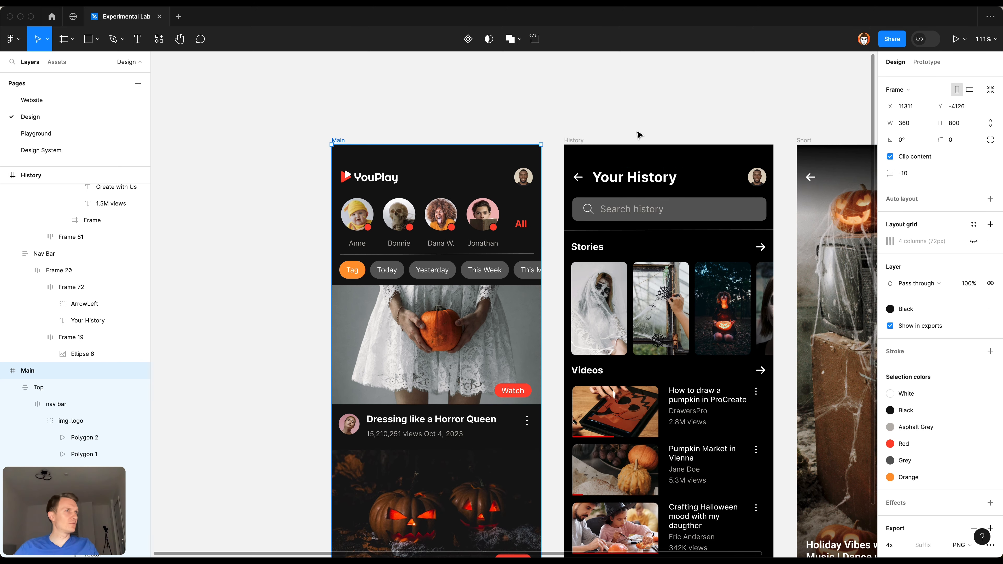
left_click(626, 129)
scroll(624, 127, "down", 6)
scroll(622, 126, "up", 5)
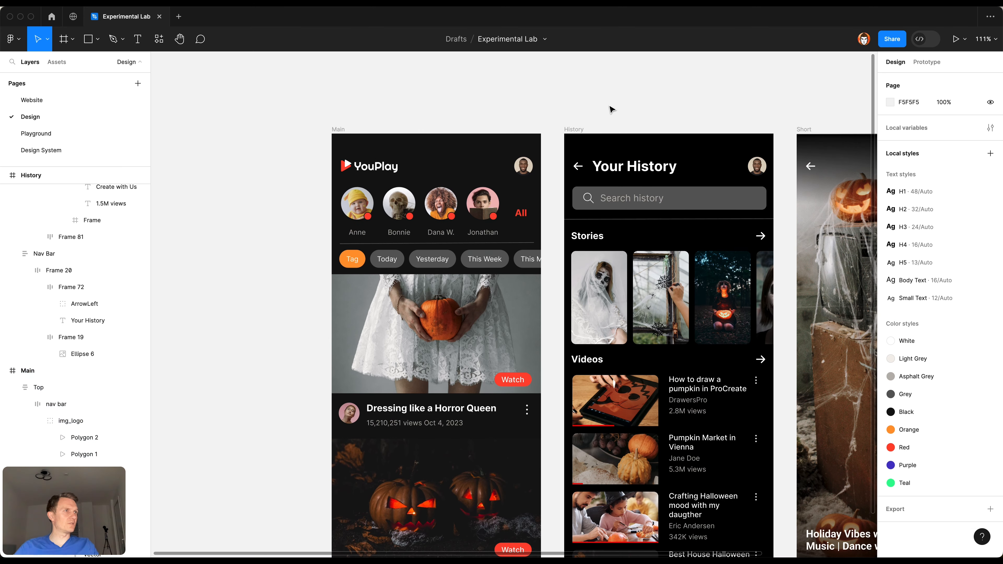
left_click_drag(665, 91, 544, 98)
scroll(432, 285, "down", 2)
left_click(419, 226)
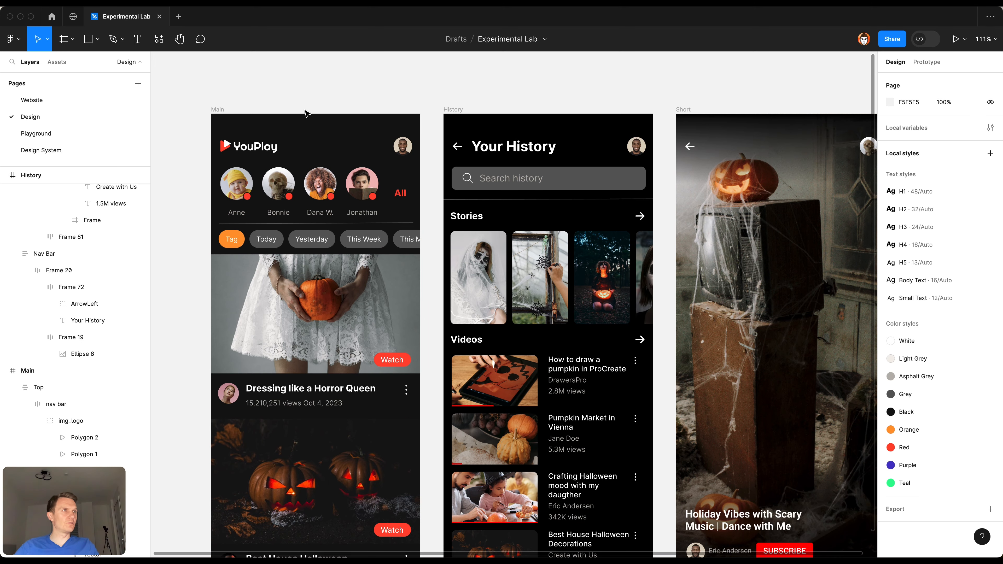
scroll(395, 95, "right", 3)
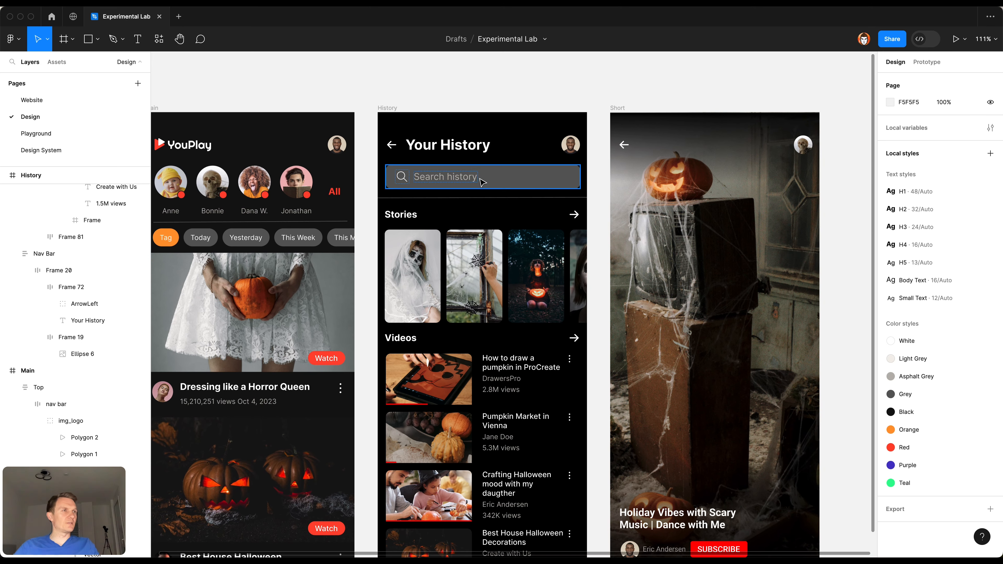
scroll(447, 183, "down", 5)
scroll(531, 259, "up", 4)
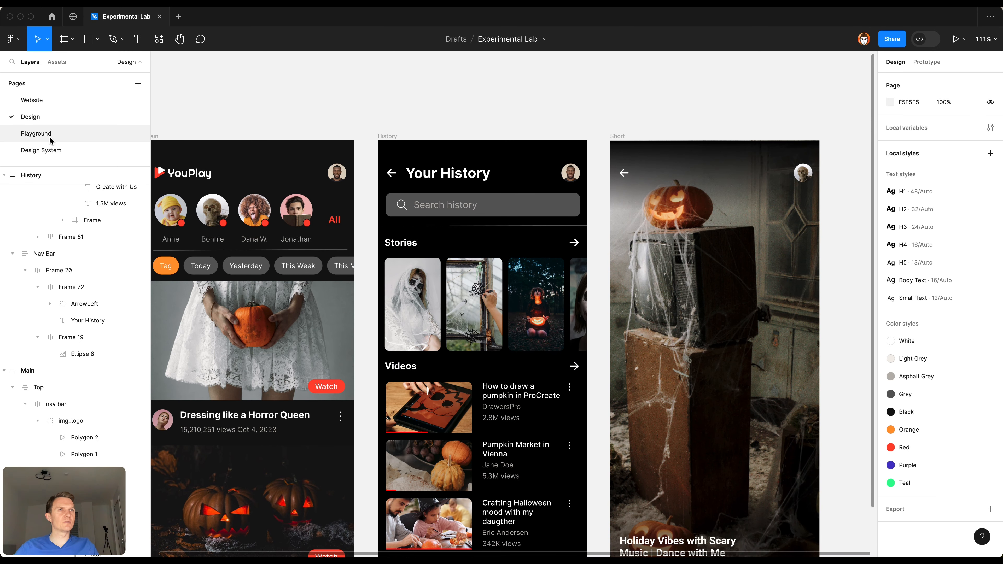
Step: Copy the ic_arrow-left icon from the Design System page and replace the back arrow beside the Your History title with it
left_click(60, 150)
left_click(769, 228)
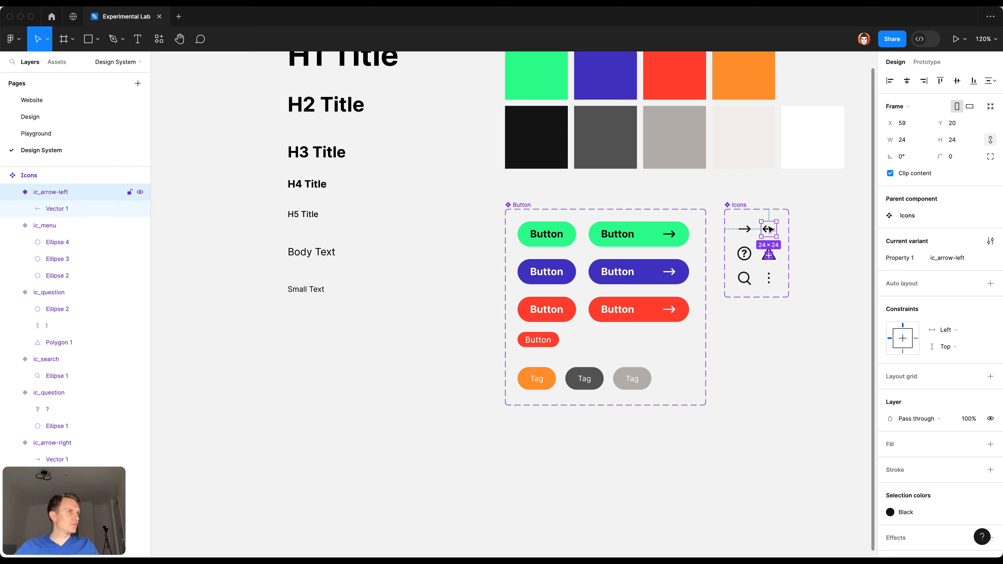
left_click(47, 117)
left_click(391, 174)
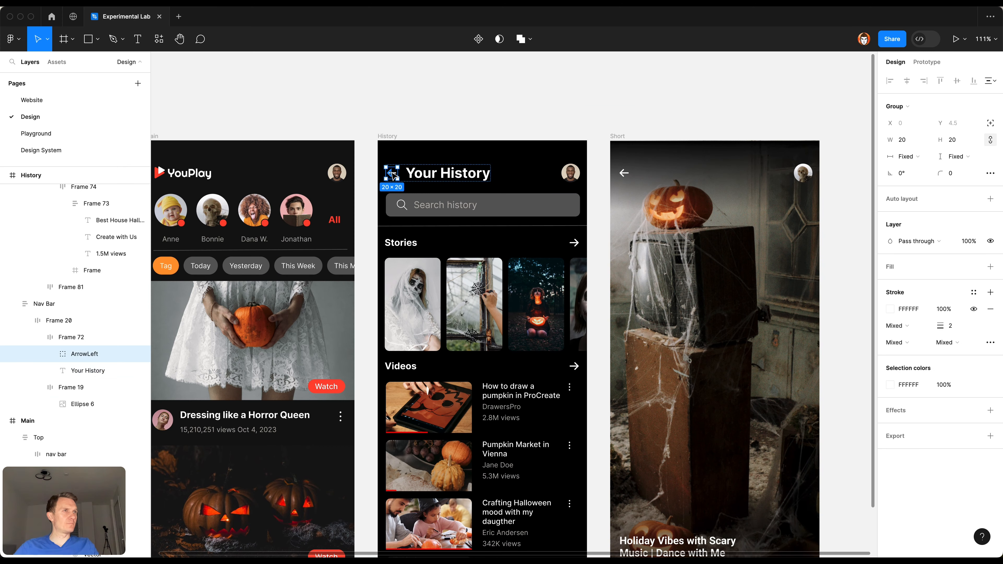
key("super+shift+r")
Step: Apply the White color style to the new back arrow icon beside the Your History title
left_click(905, 394)
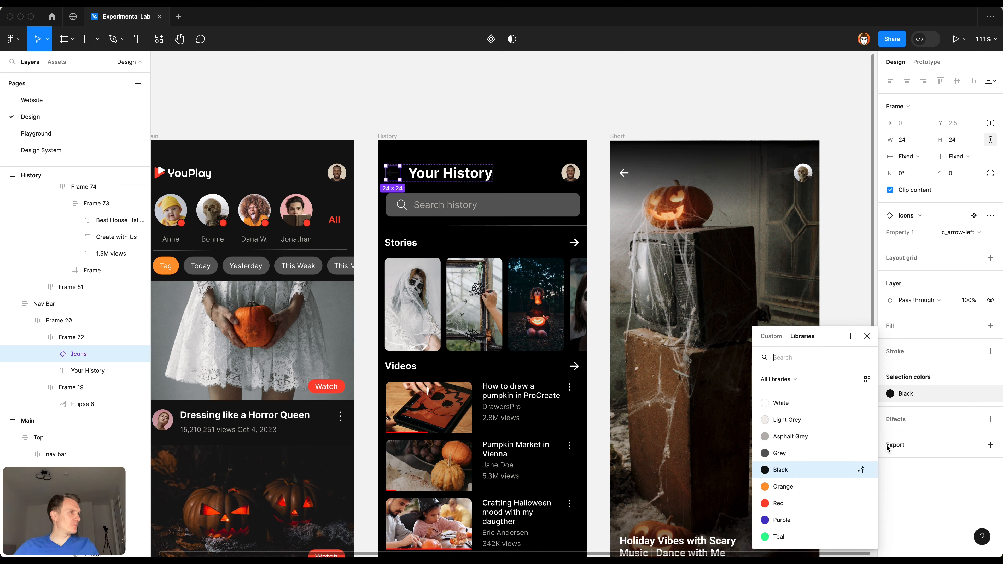
left_click(812, 407)
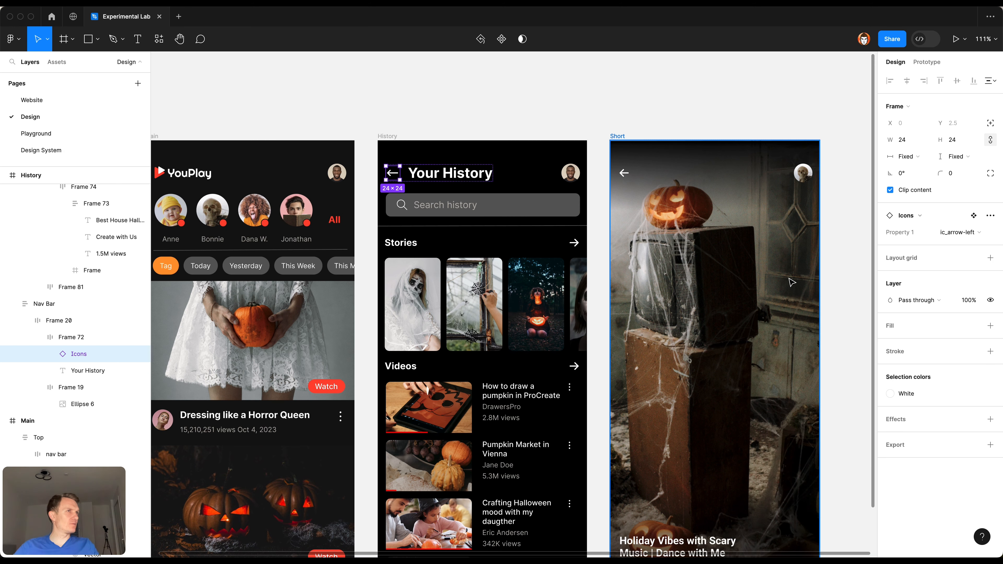
left_click(515, 117)
left_click(423, 178, "super")
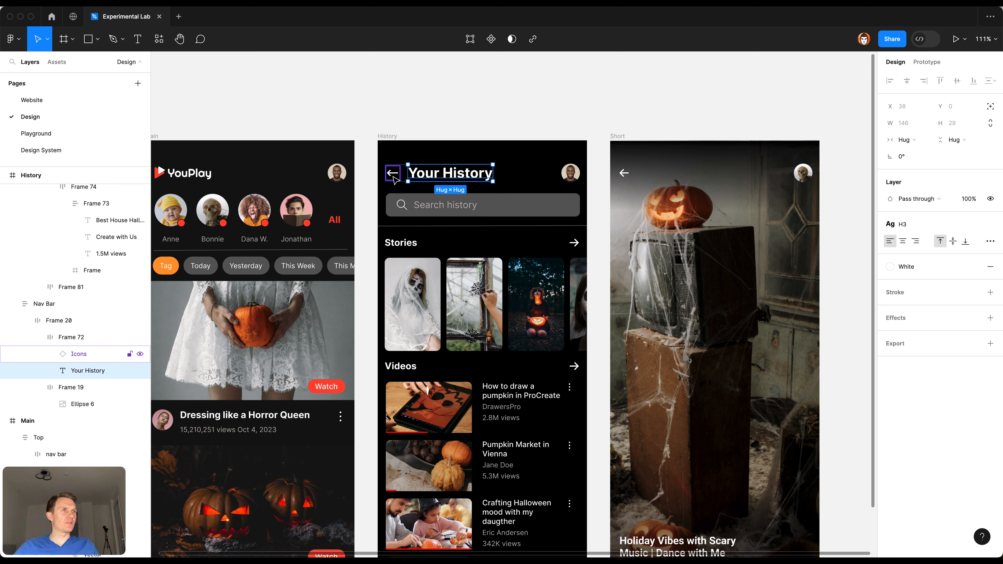
Step: Replace the arrow in the Stories heading row with a copy of the white back icon and switch its variant to ic_arrow-right
left_click(395, 175, "super")
left_click(416, 245, "super")
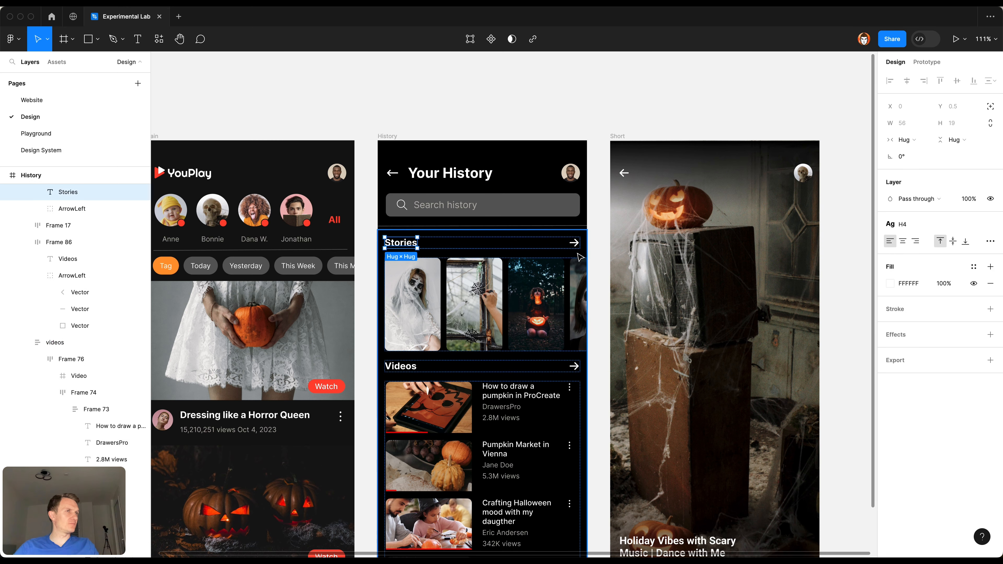
left_click(573, 244)
double_click(574, 244)
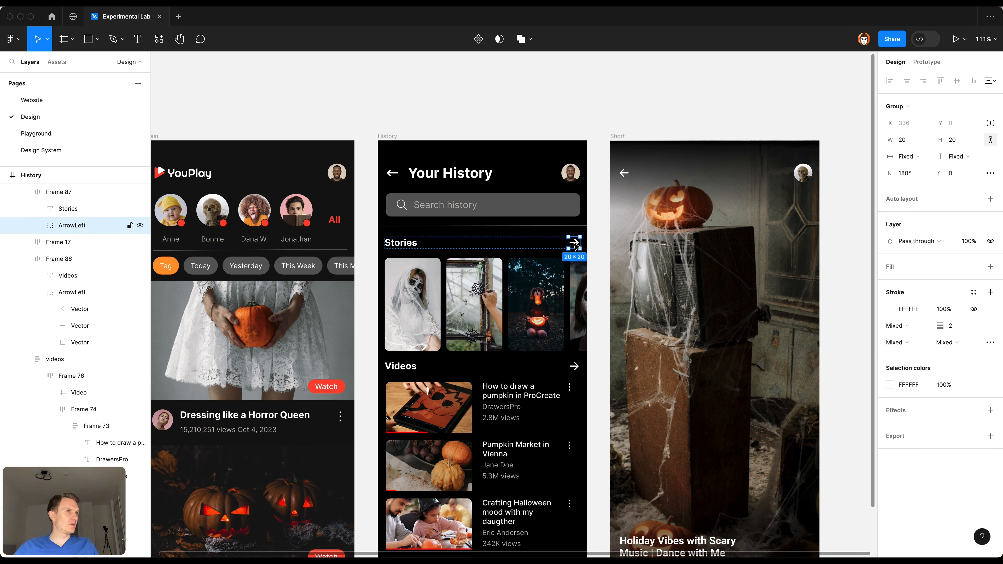
key("super+shift+r")
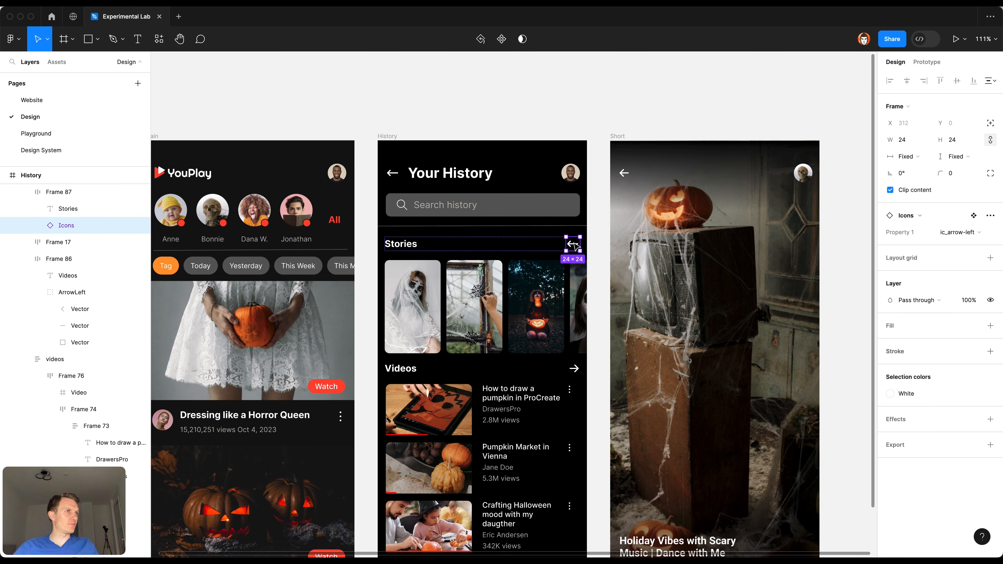
left_click(955, 237)
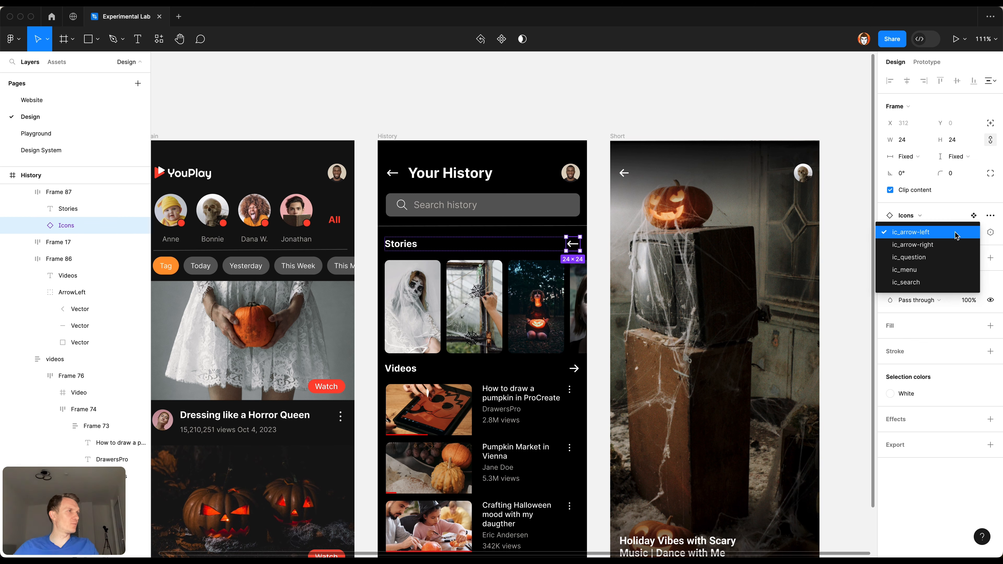
left_click(942, 244)
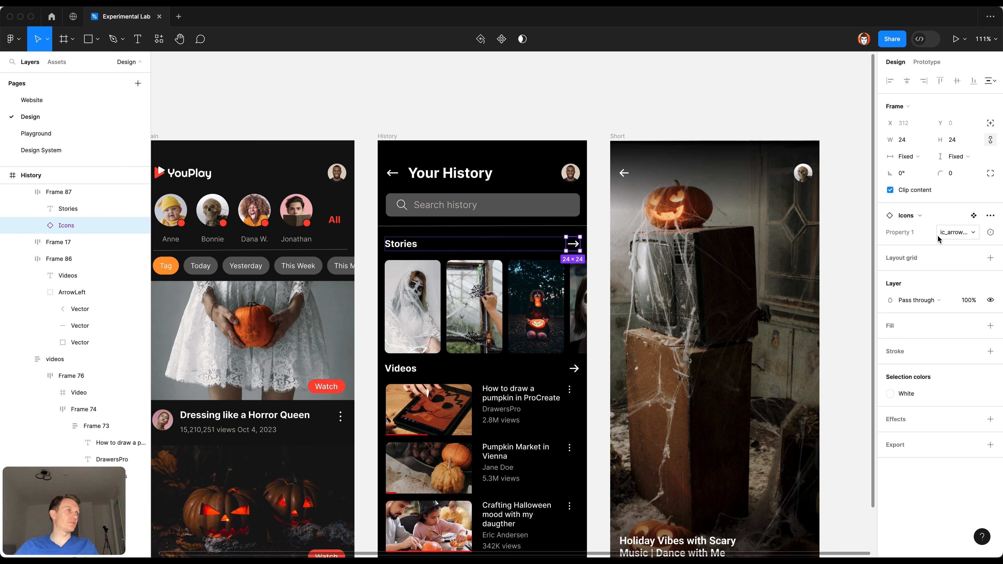
left_click(41, 150)
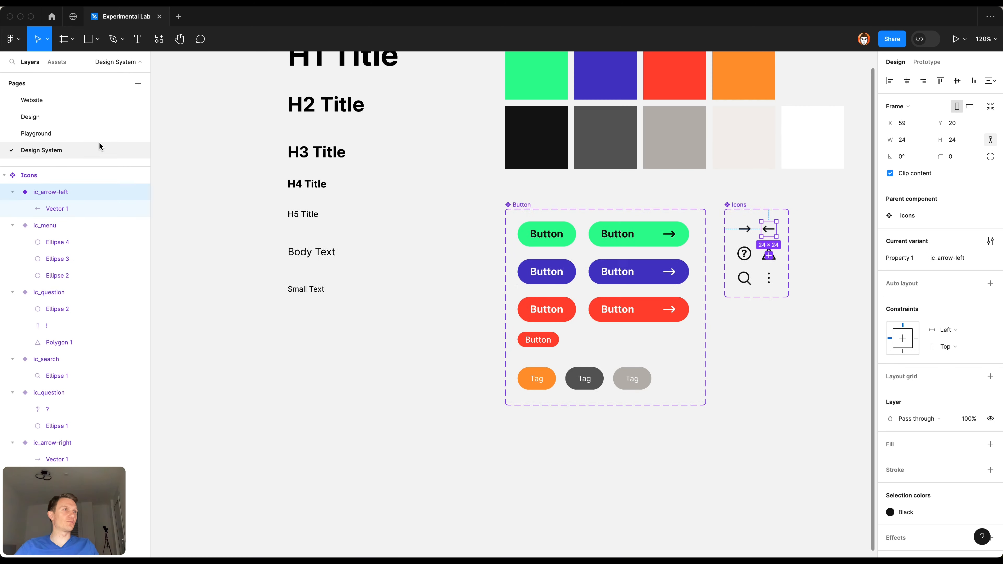
left_click(719, 192)
left_click(733, 205)
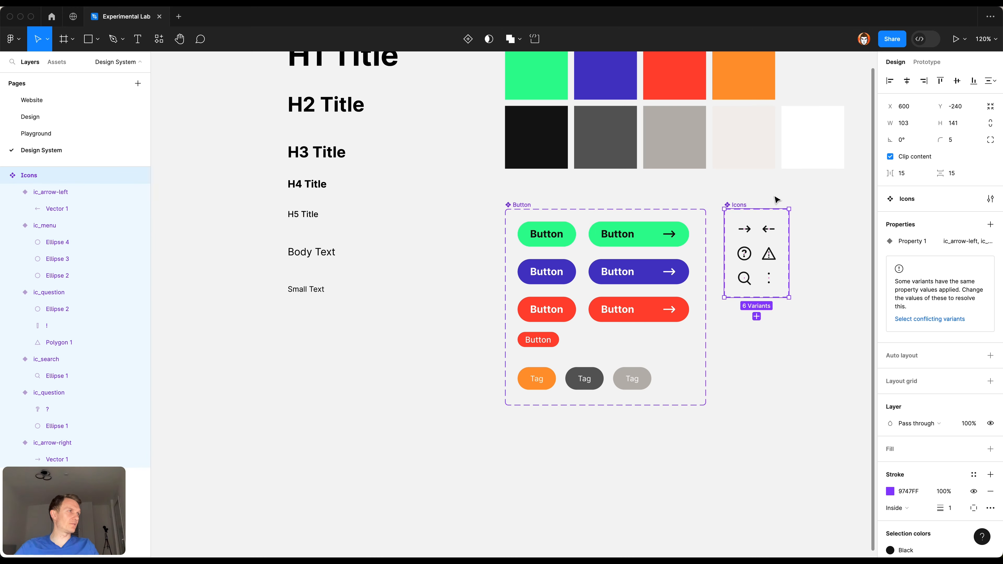
left_click(121, 117)
Step: Replace the arrow in History's Videos heading row with a copy of the white ic_arrow-right icon from the Stories row
scroll(534, 206, "down", 2)
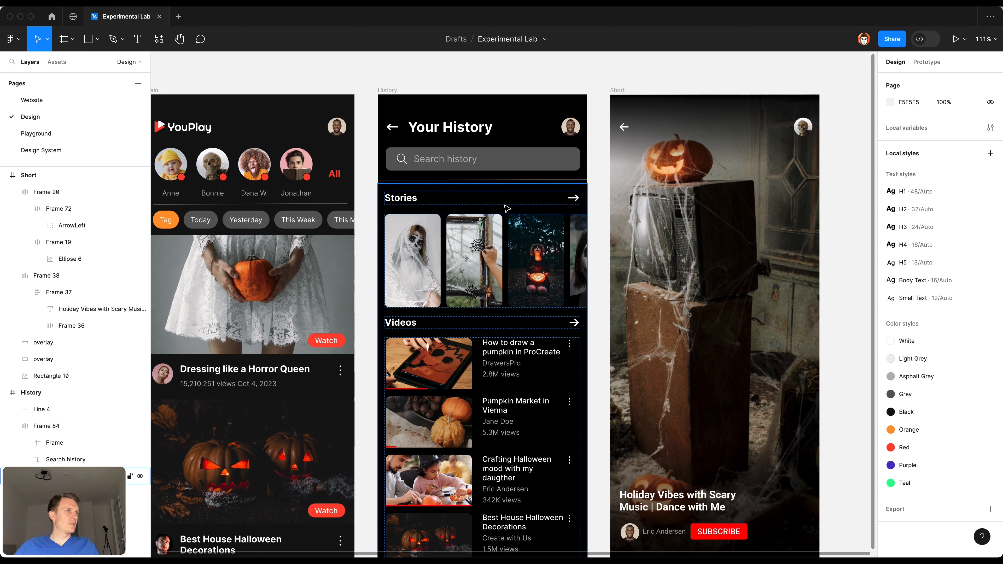
left_click(571, 198)
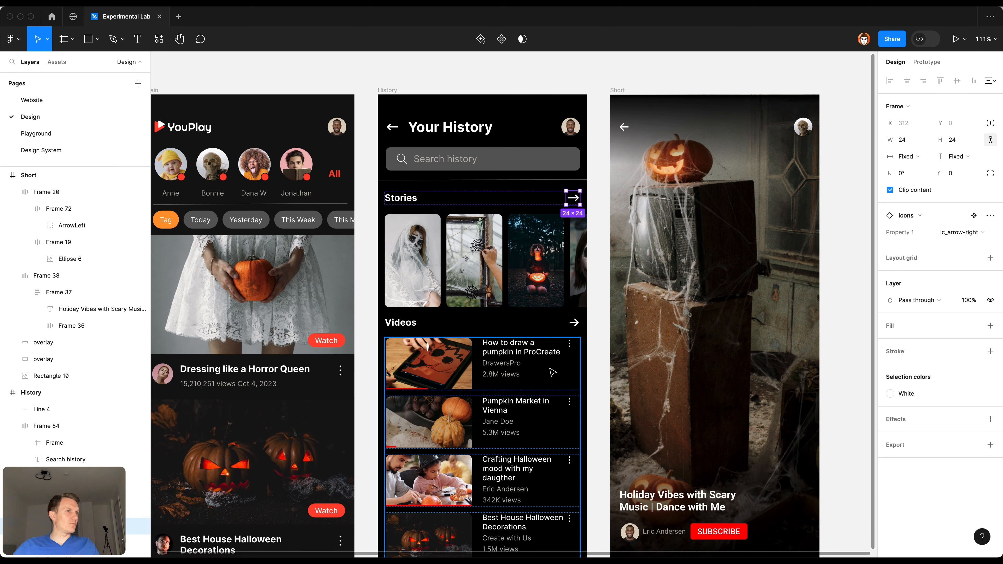
left_click(400, 323)
left_click(575, 323)
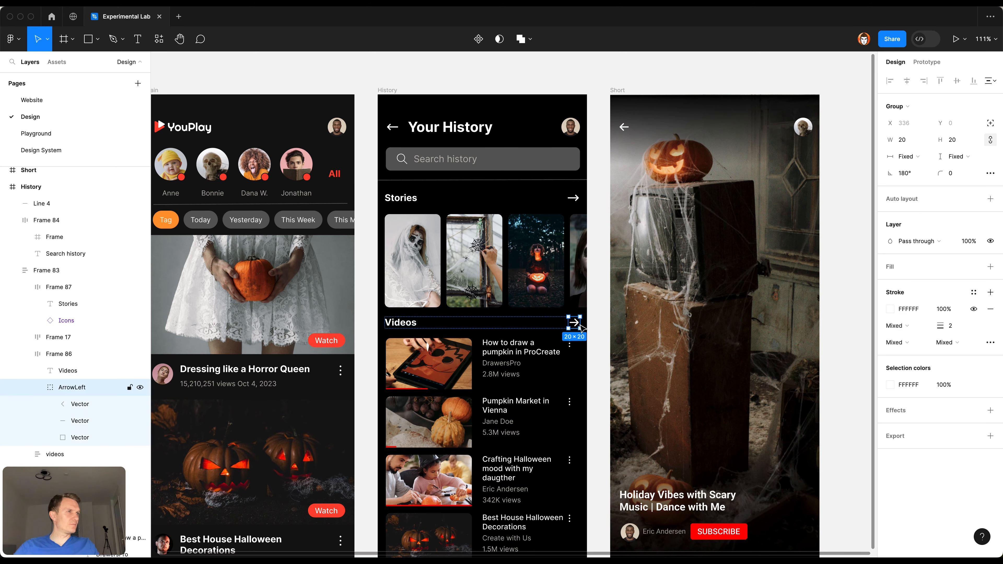
scroll(312, 357, "down", 2)
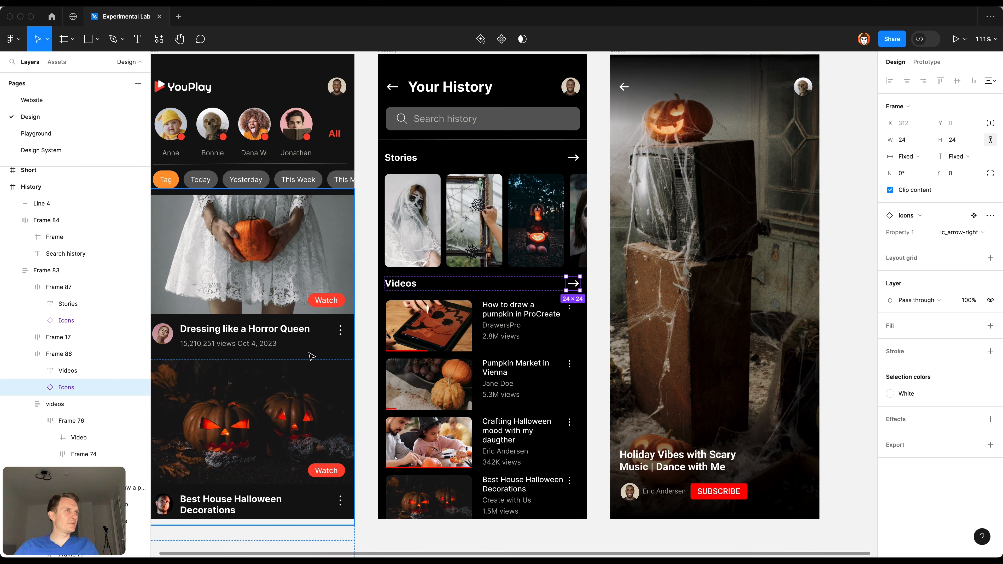
Step: Copy the three-dot icon from Main's "Dressing like a Horror Queen" row and replace the menu icons of History's first two videos with it
left_click(306, 332)
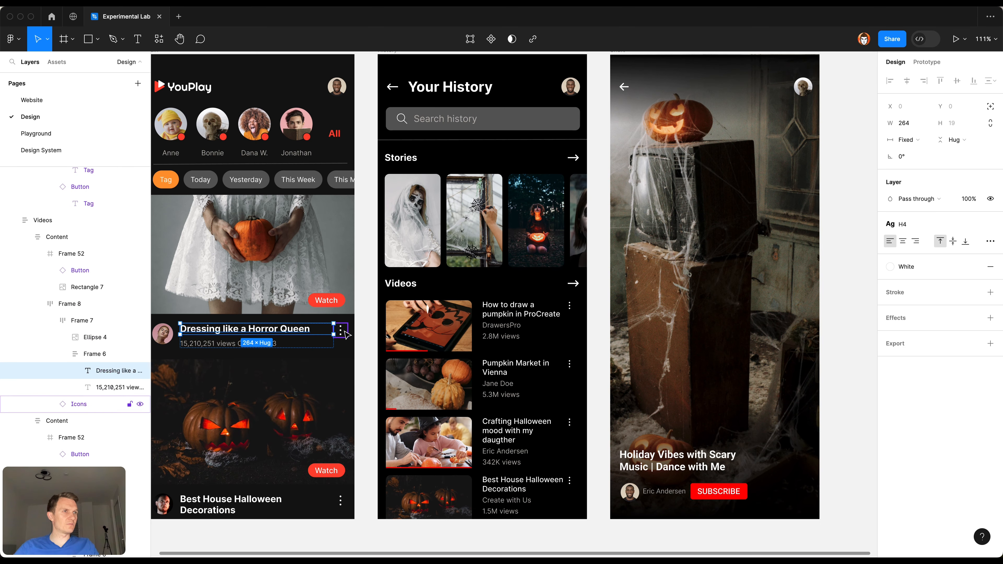
left_click(337, 332)
left_click(564, 314)
left_click(570, 308)
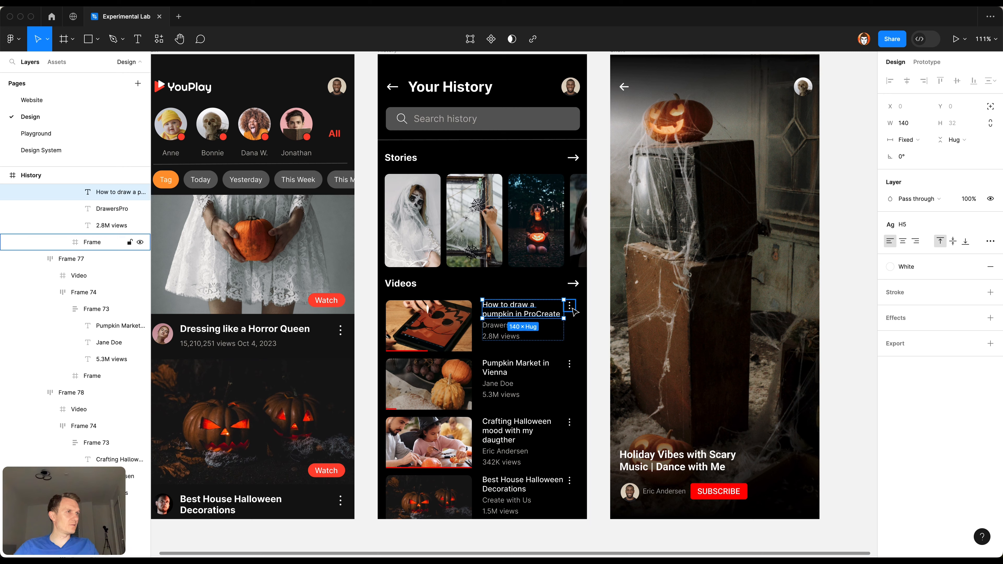
left_click(547, 369, "super")
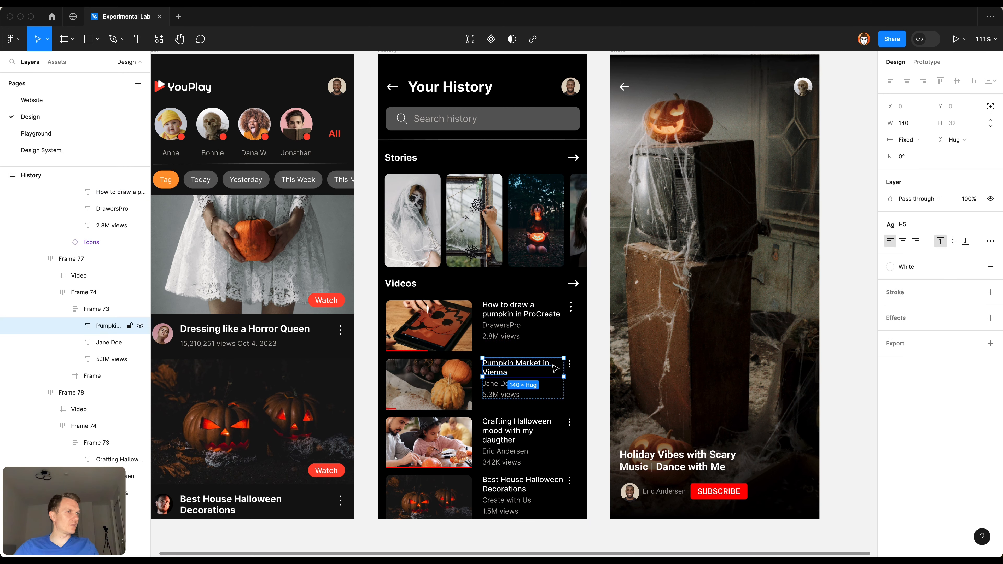
left_click(571, 368)
key("super+shift+r")
Step: Replace the menu icons of the "Crafting Halloween mood" and "Best House Halloween Decorations" videos with the copied three-dot icon
left_click(541, 428, "super")
left_click(570, 422)
key("super+shift+r")
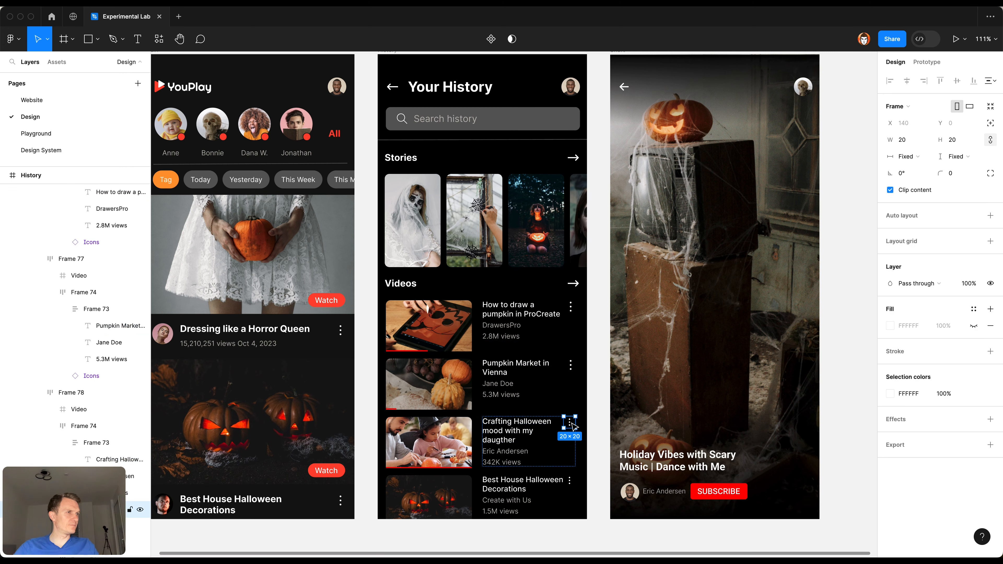
left_click(541, 479, "super")
left_click(570, 480)
key("super+r")
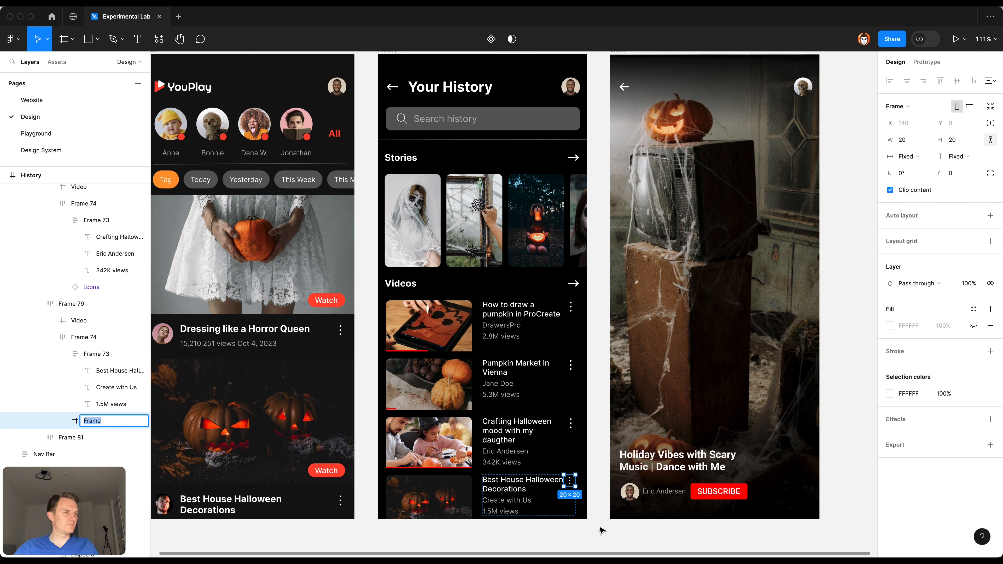
key("Escape")
key("super+shift+r")
left_click(610, 535)
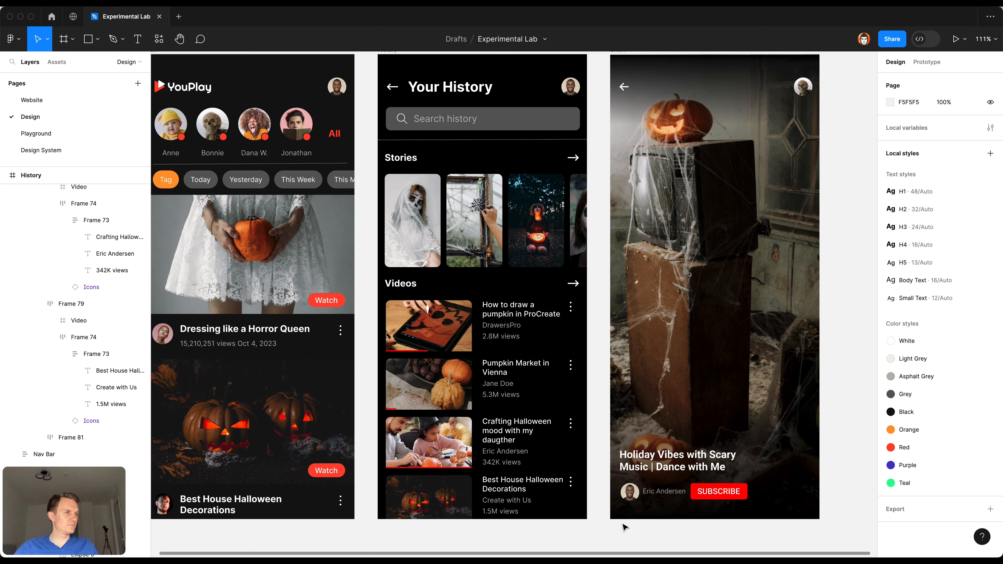
Step: Replace the History frame's FFFFFF selection color with the White style and FF0000 with the Red style
scroll(632, 510, "right", 4)
scroll(553, 474, "up", 5)
scroll(511, 410, "down", 2)
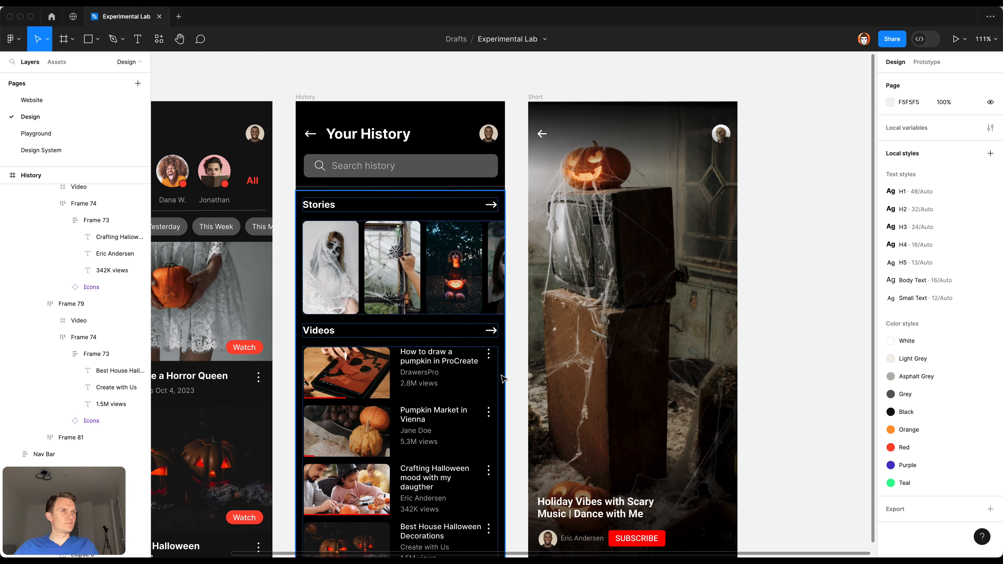
scroll(370, 85, "left", 2)
left_click(340, 96)
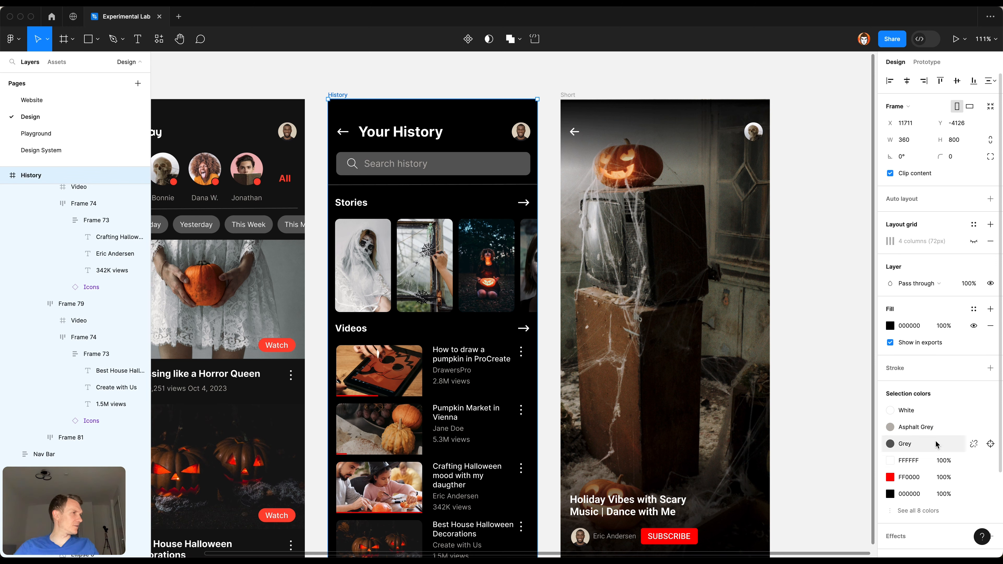
left_click(891, 427)
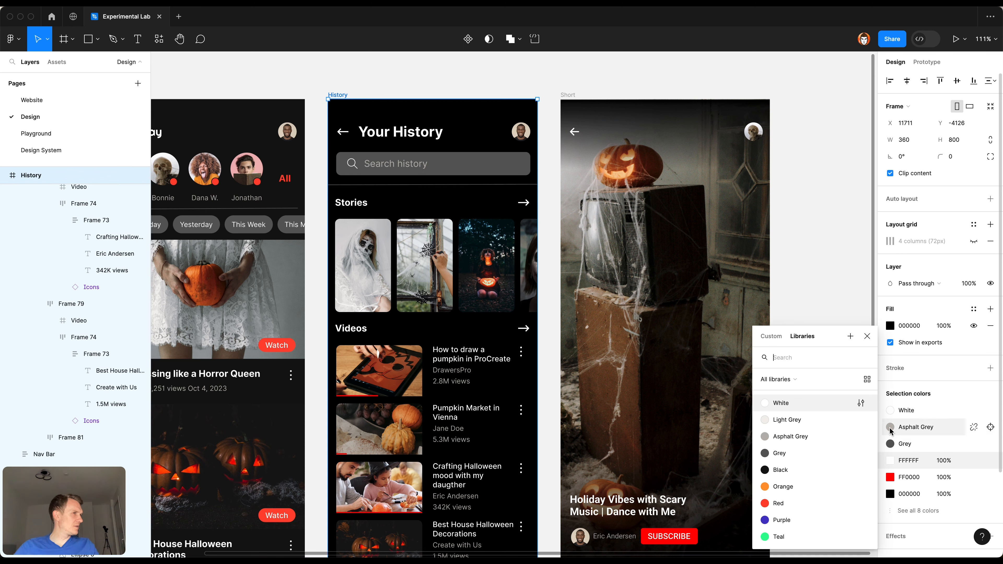
left_click(818, 406)
left_click(972, 462)
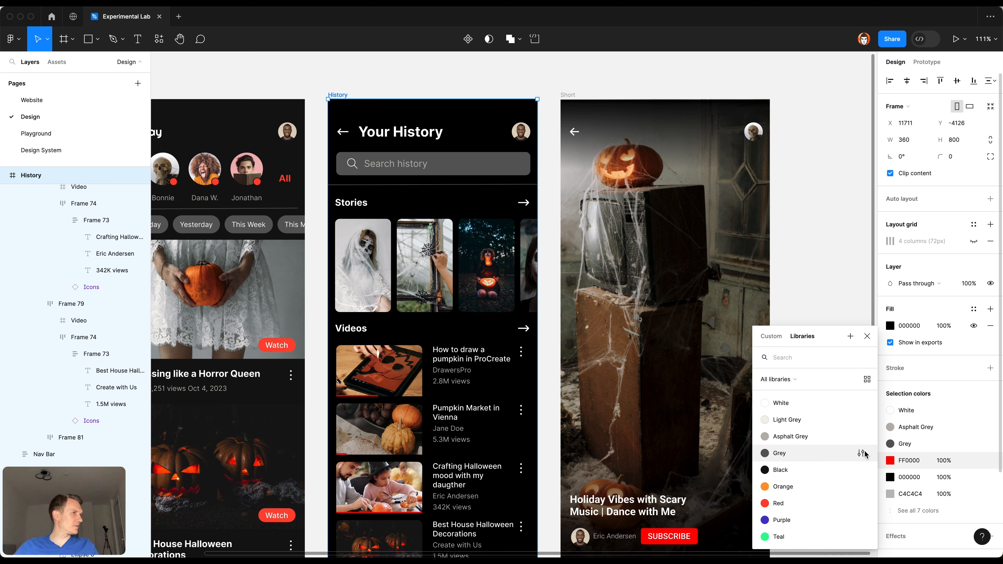
left_click(822, 505)
Step: Replace the History frame's 000000 (100%) color with the Black style, and C4C4C4 and C2BEB8 with Asphalt Grey, accepting the color conflict
left_click(974, 477)
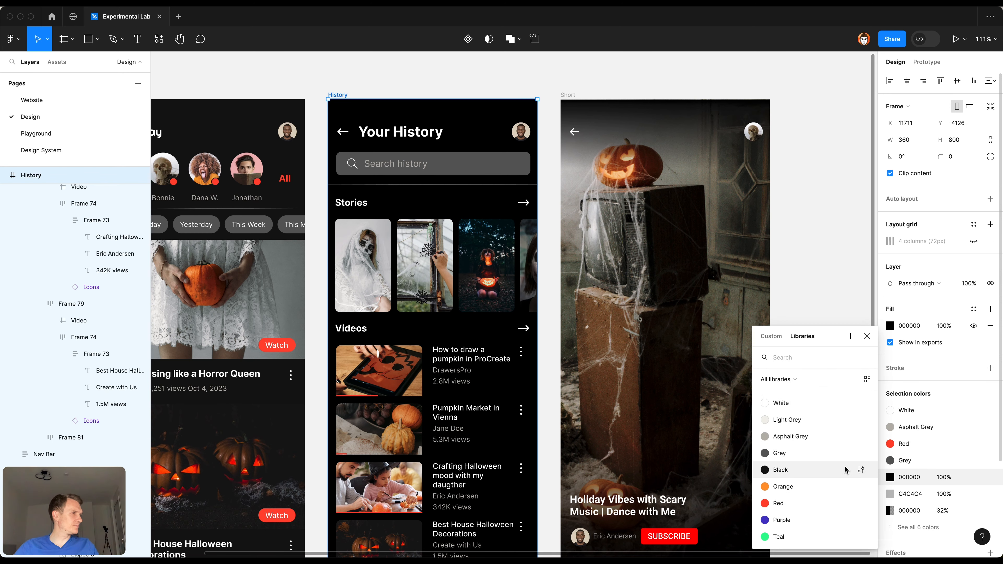
left_click(845, 473)
left_click(975, 461)
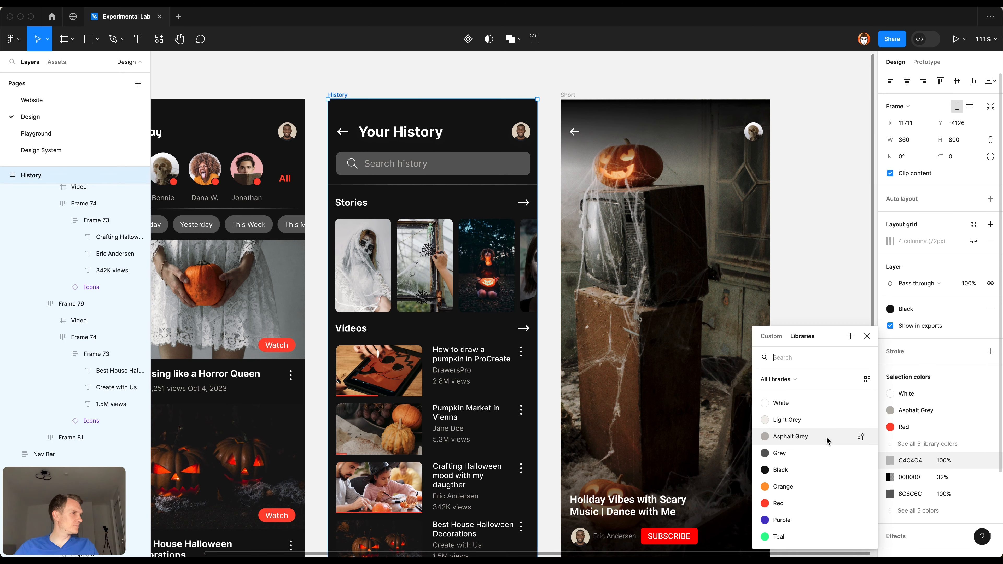
left_click(818, 441)
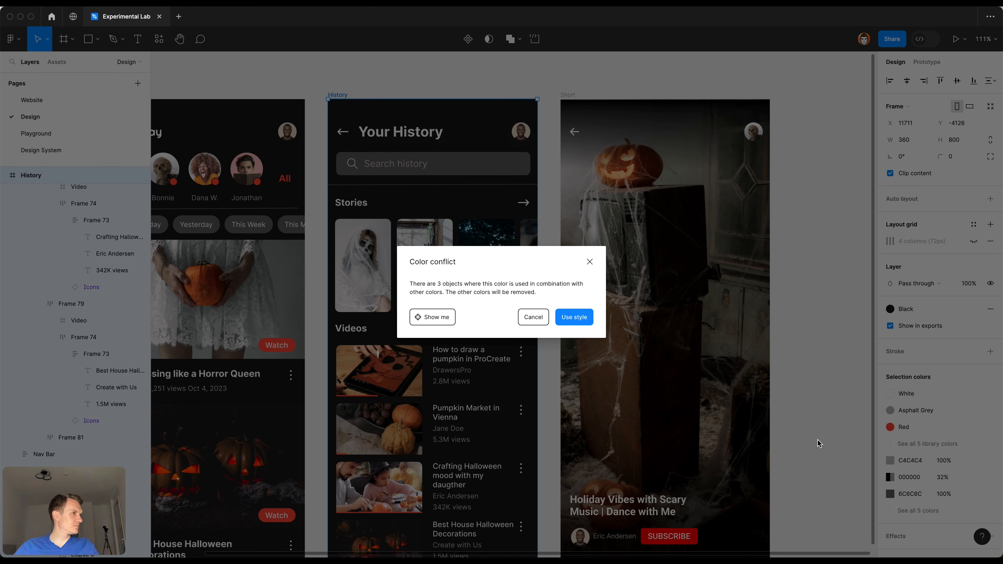
left_click(569, 318)
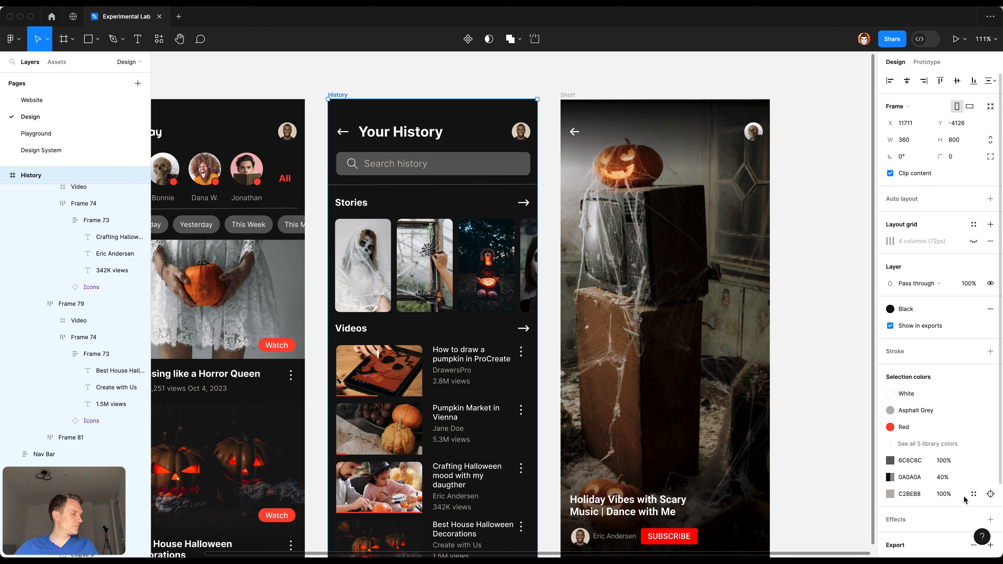
left_click(974, 494)
left_click(838, 435)
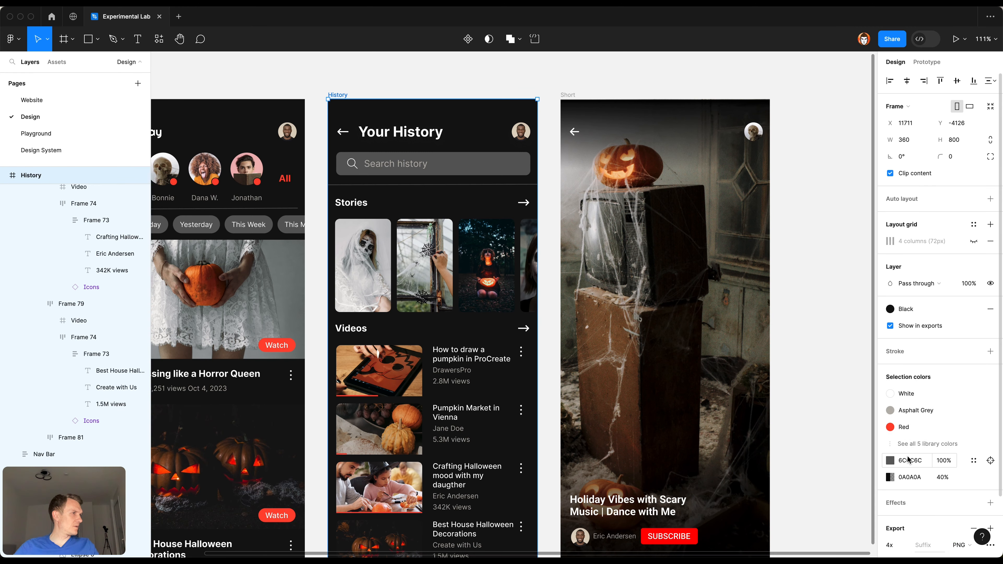
Step: Replace History's 0A0A0A gradient color with the Black style and 6C6C6C with the Grey style, and deselect the frame
left_click(975, 477)
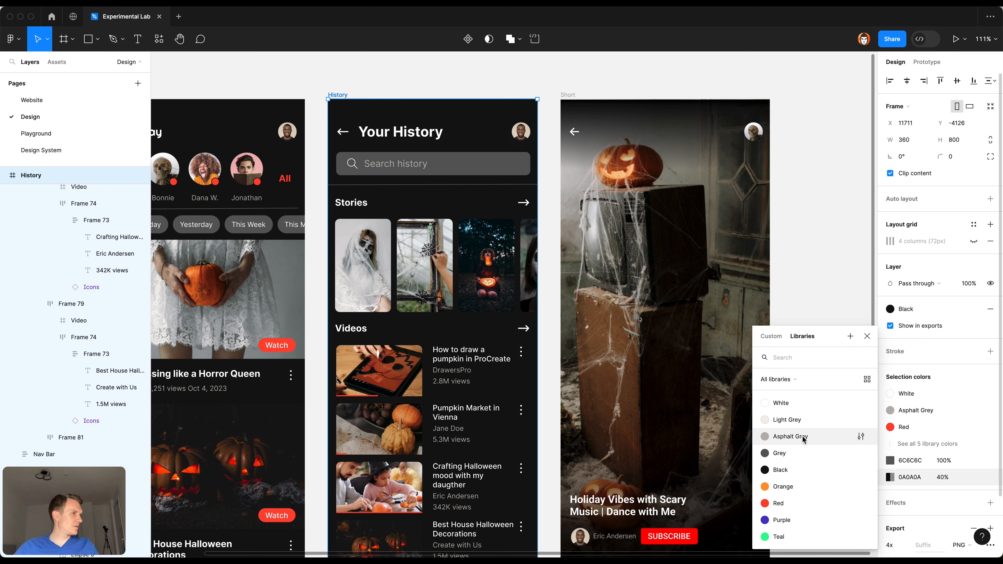
left_click(785, 470)
left_click(974, 461)
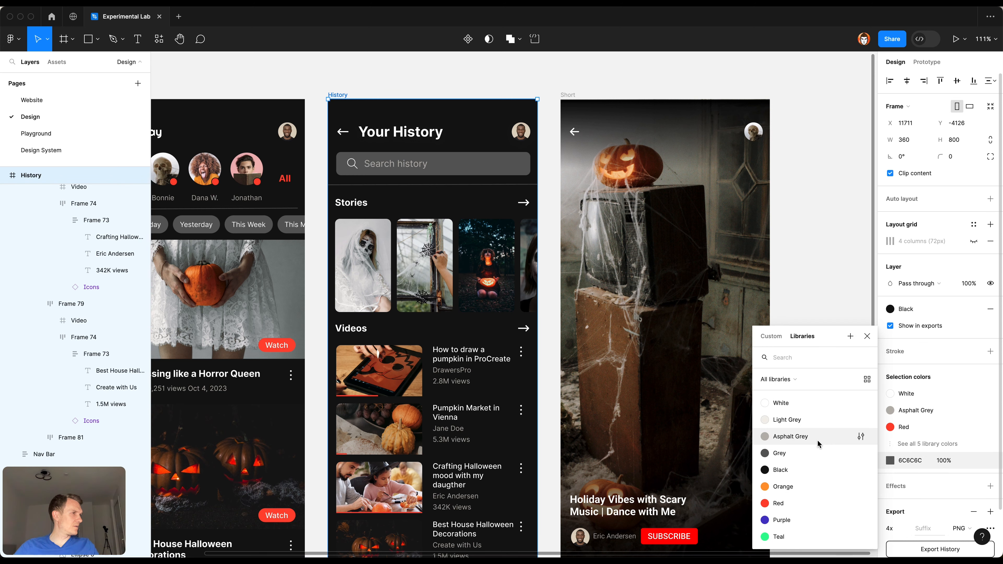
left_click(817, 454)
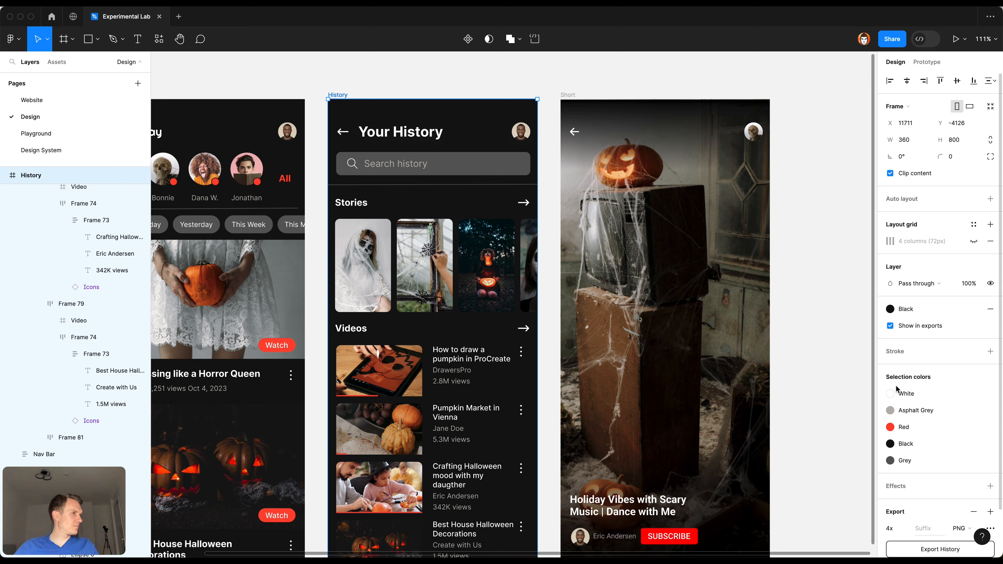
left_click(823, 375)
Step: Copy the white ic_arrow-left icon beside the Your History title and replace the Short screen's back arrow with it
scroll(553, 327, "down", 4)
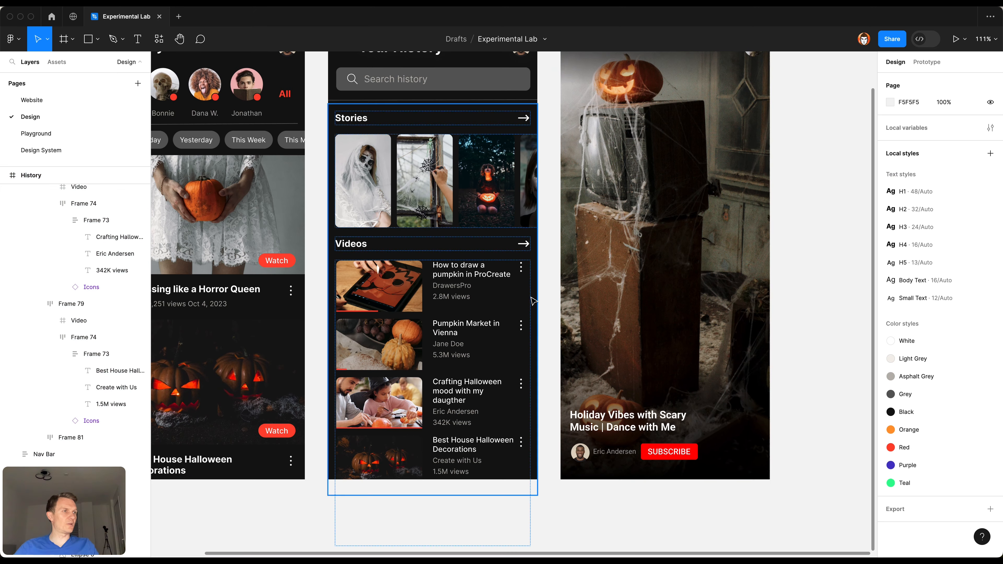
scroll(552, 325, "up", 7)
scroll(504, 127, "right", 4)
scroll(504, 126, "down", 2)
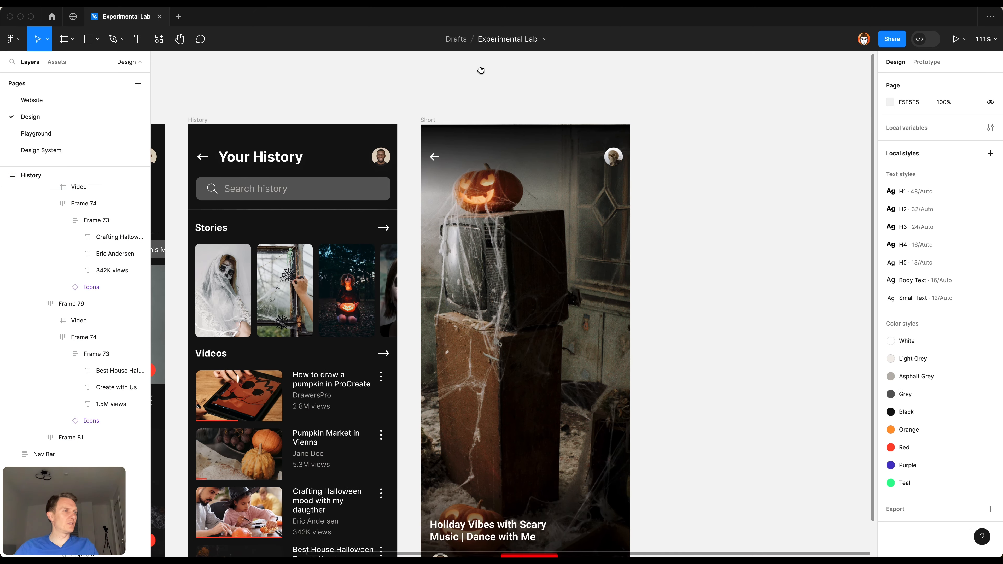
scroll(692, 251, "down", 3)
scroll(692, 251, "left", 2)
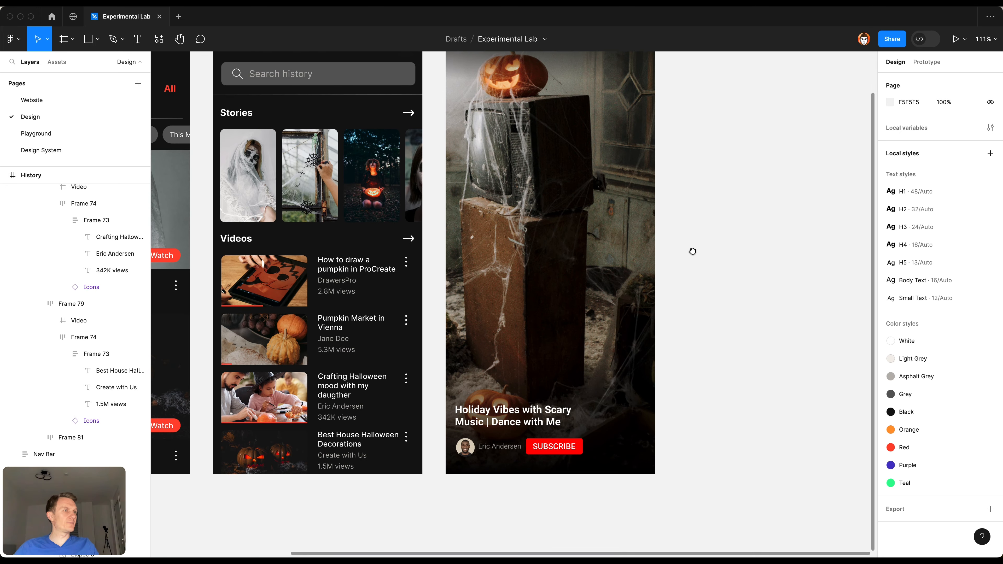
scroll(707, 295, "up", 2)
scroll(555, 400, "down", 1)
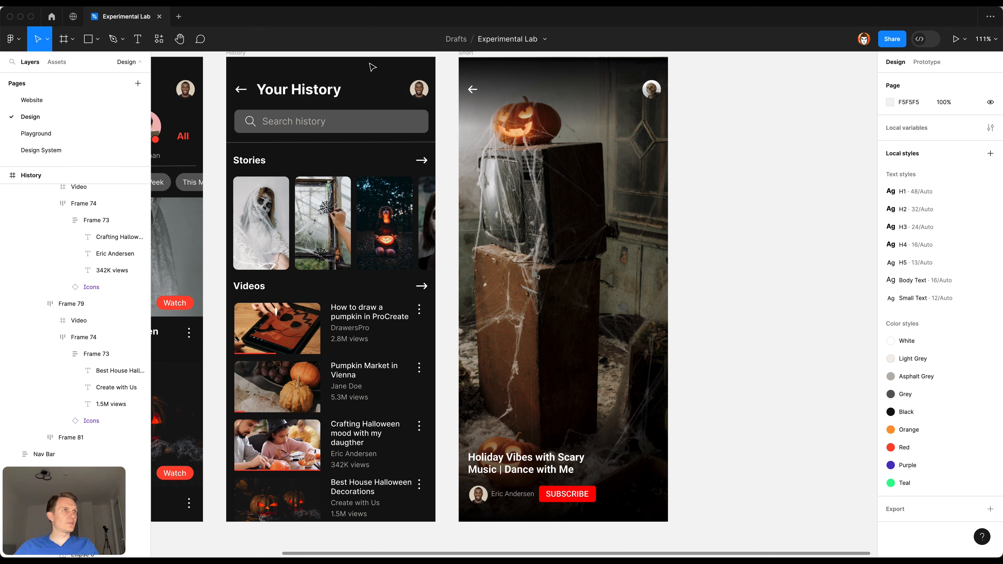
left_click(310, 91, "super")
left_click(242, 90)
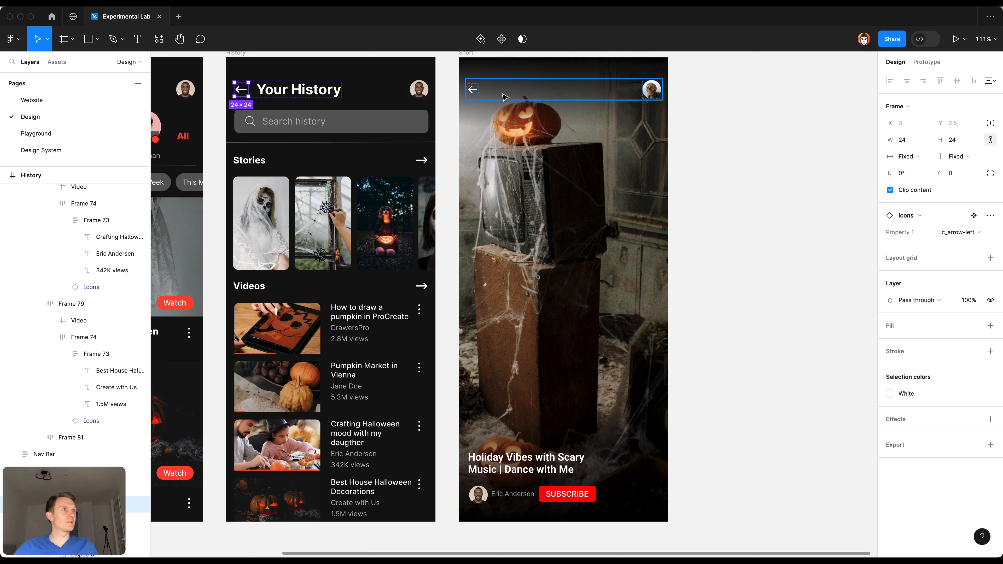
double_click(477, 89)
key("super+shift+r")
left_click(743, 199)
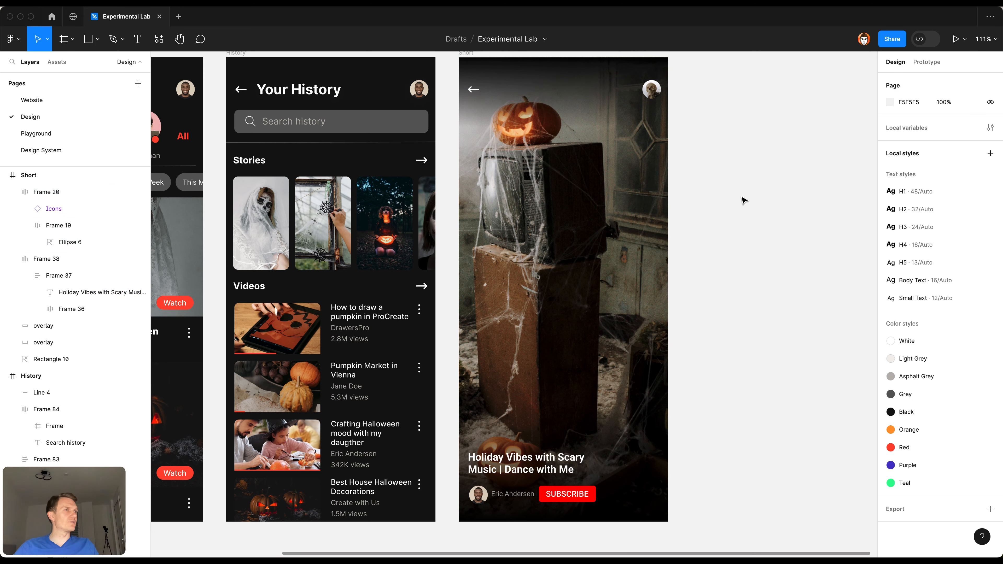
Step: Try the H2 text style on the Short screen's "Holiday Vibes with Scary Music | Dance with Me" title and settle on H3
scroll(743, 205, "down", 3)
scroll(674, 312, "up", 5)
scroll(674, 312, "down", 5)
left_click(527, 368)
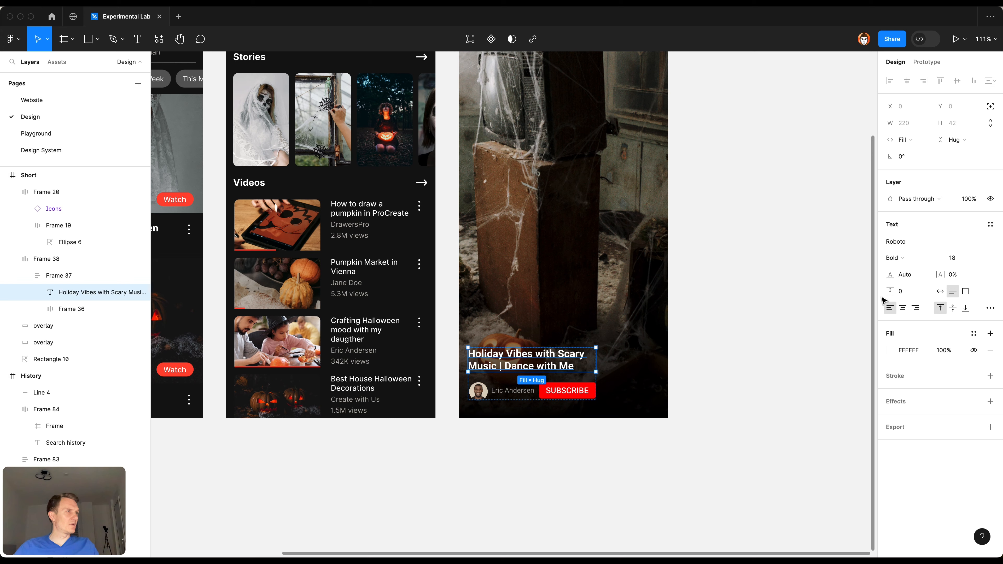
left_click(990, 224)
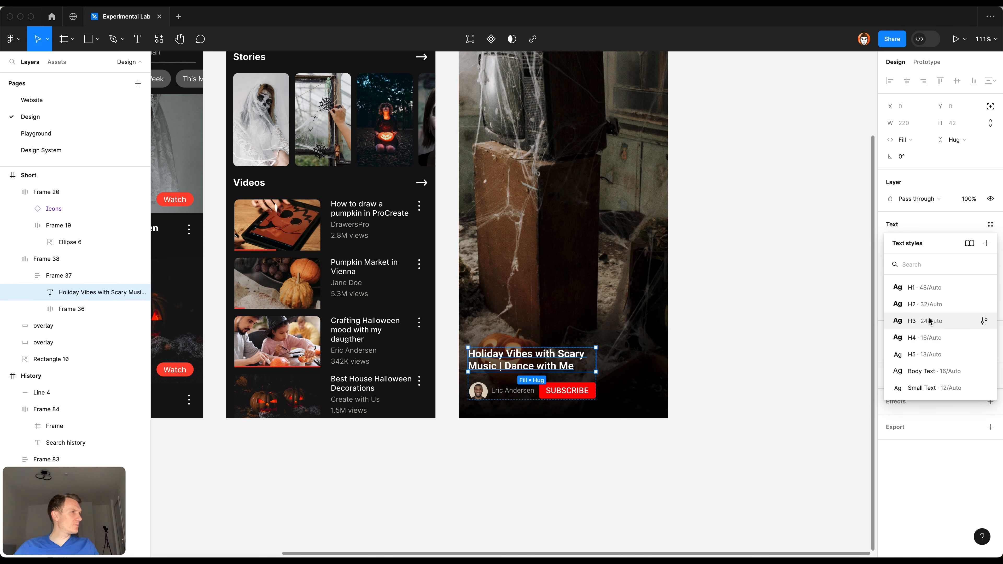
left_click(931, 310)
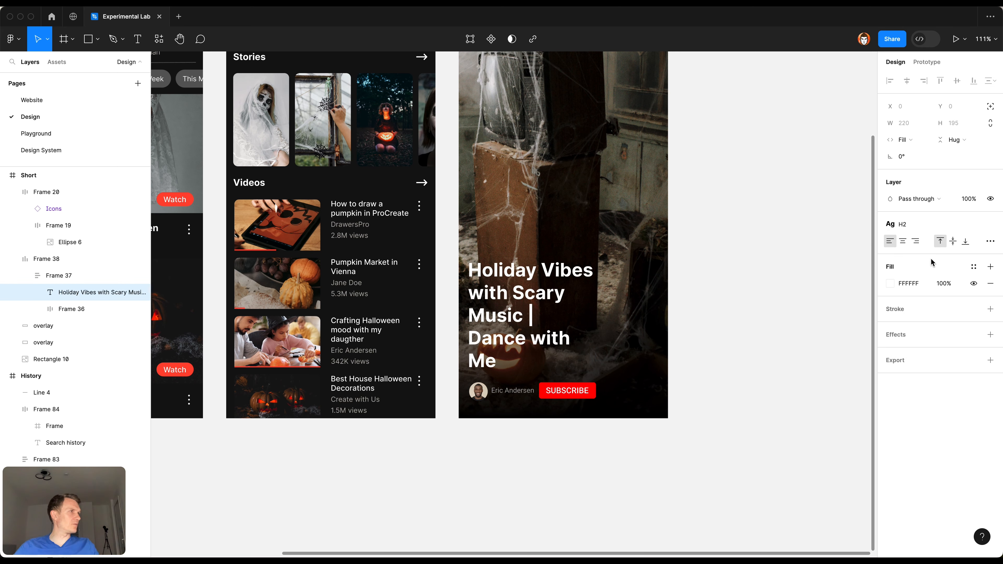
left_click(908, 224)
left_click(928, 328)
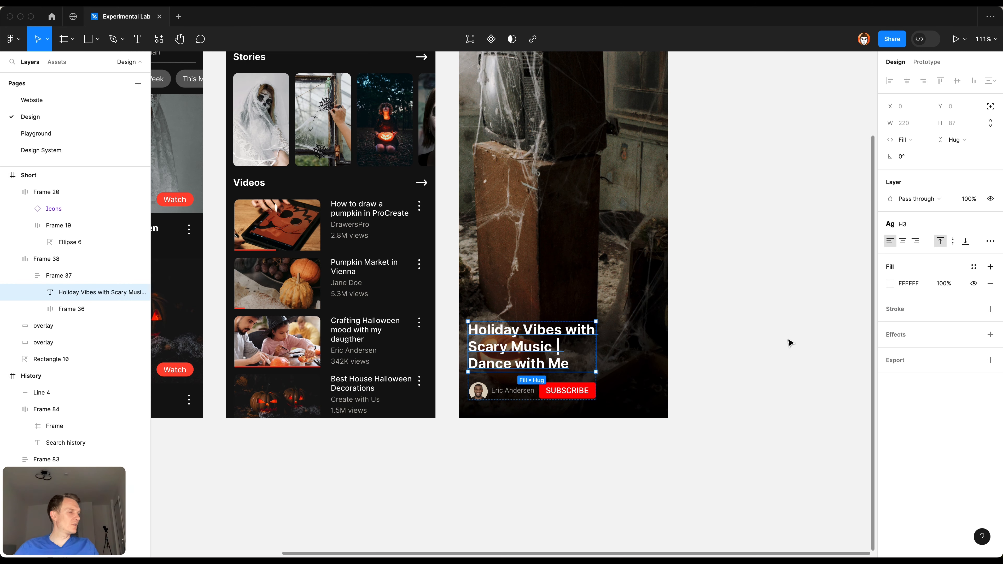
left_click(740, 369)
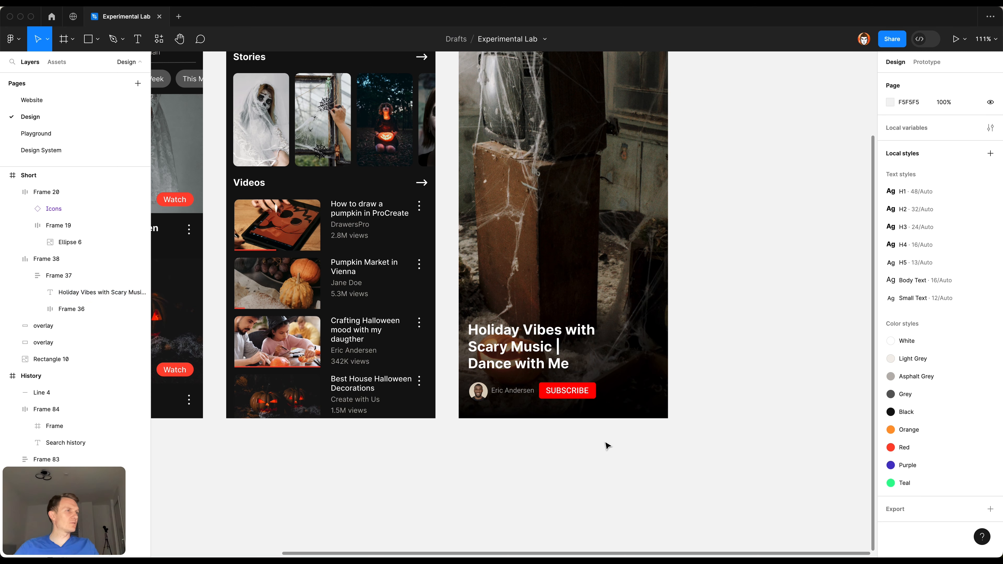
Step: Apply the Small Text style and the Asphalt Grey color style to the channel name beside the Short screen's avatar, and deselect it
left_click(513, 390)
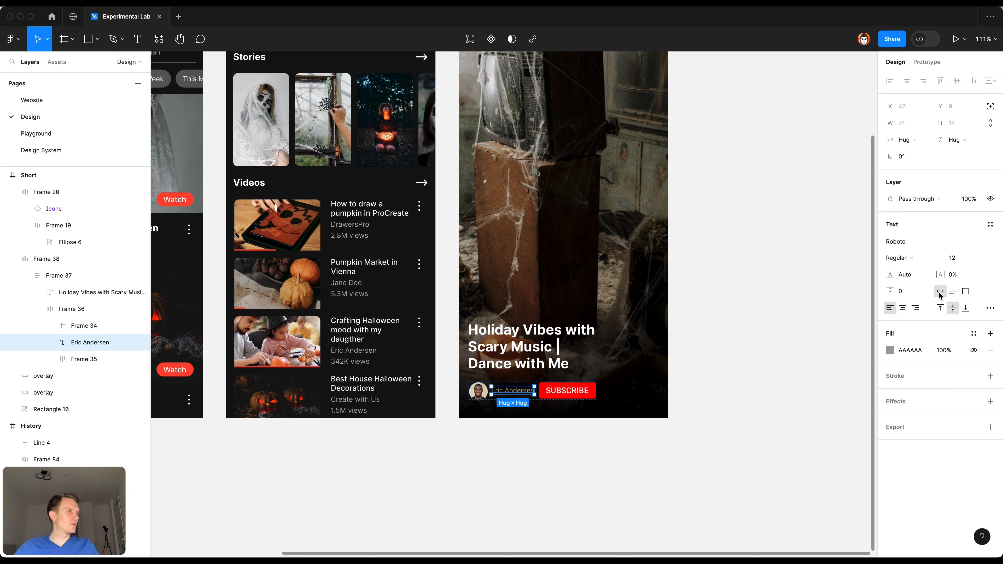
left_click(990, 224)
left_click(911, 380)
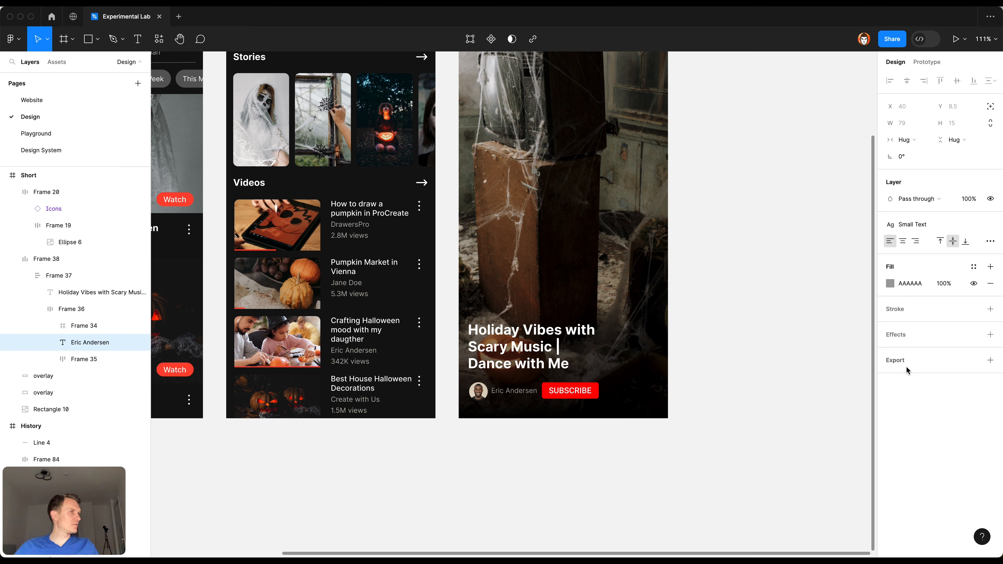
left_click(974, 267)
left_click(832, 369)
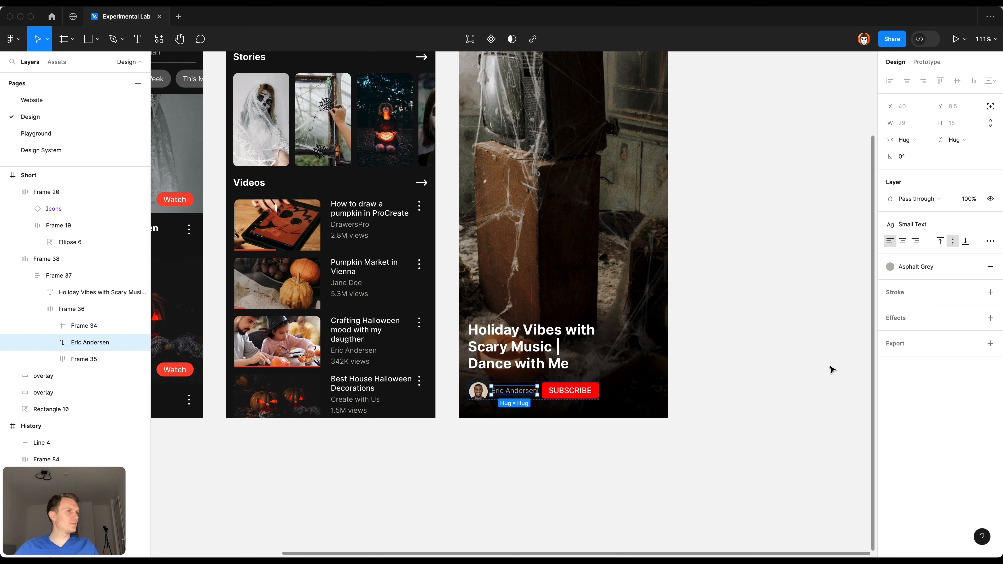
left_click(630, 474)
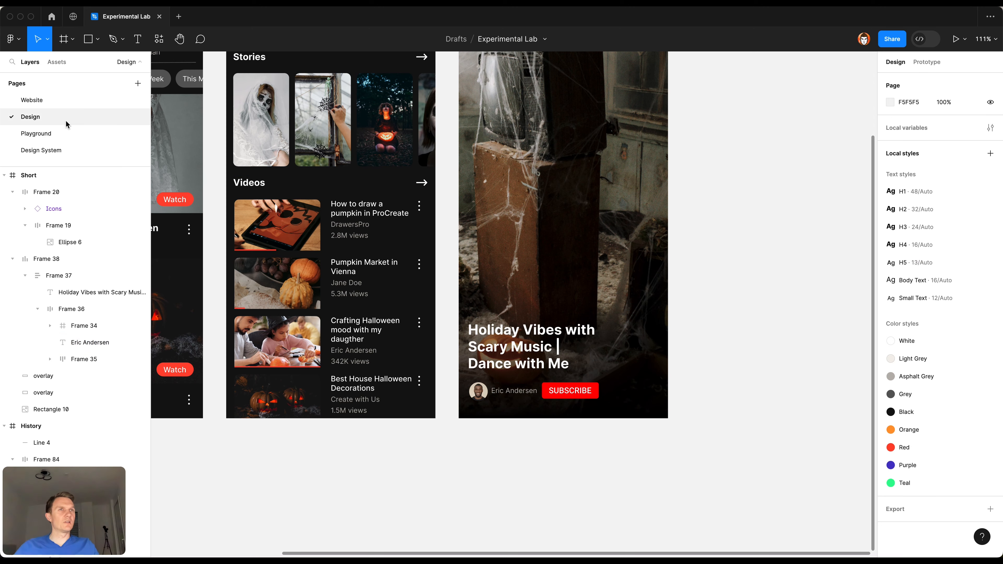
Step: Copy the large red btn_red component from the Design System page and replace the Short screen's SUBSCRIBE button with it
left_click(59, 150)
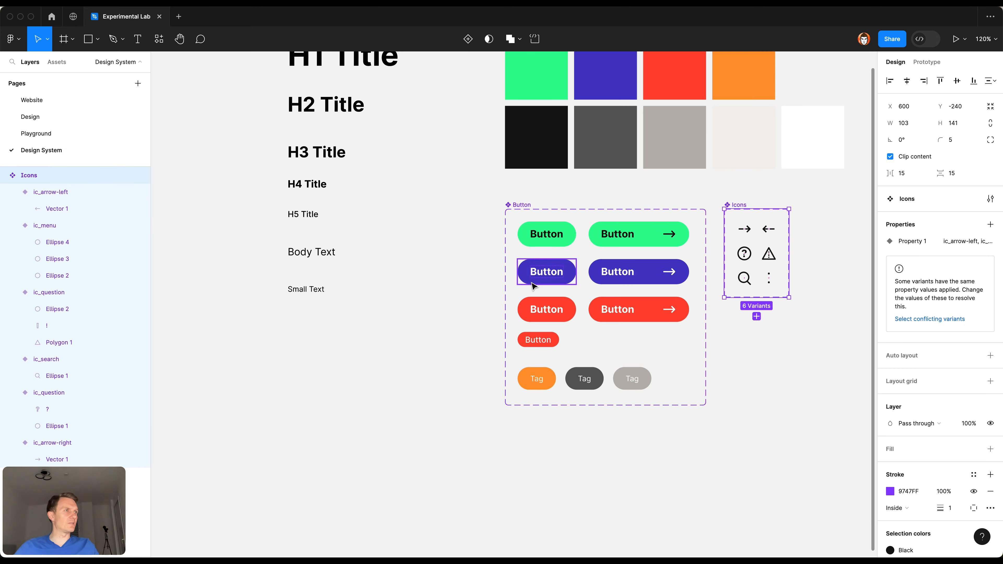
left_click(558, 305)
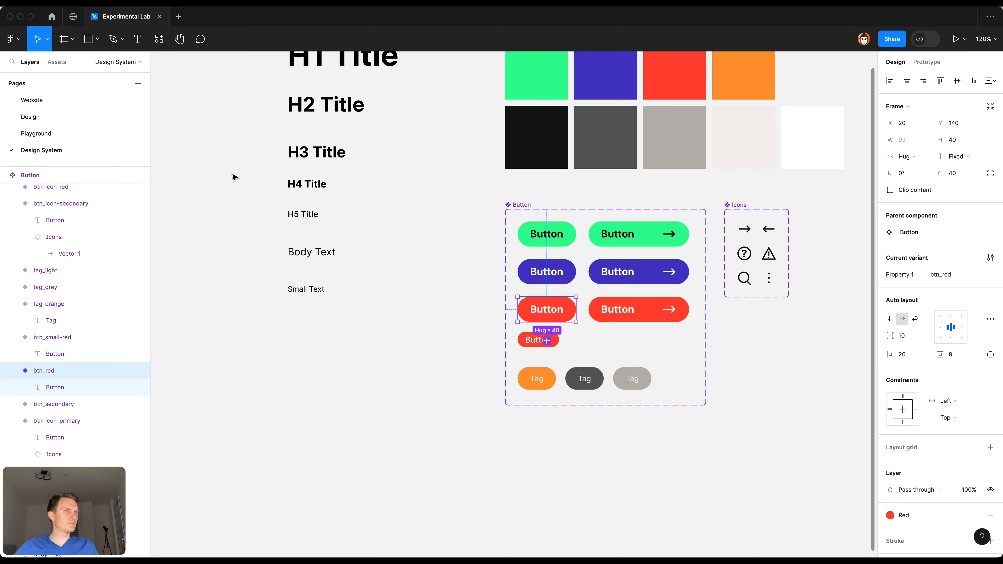
left_click(55, 109)
left_click(512, 393, "super")
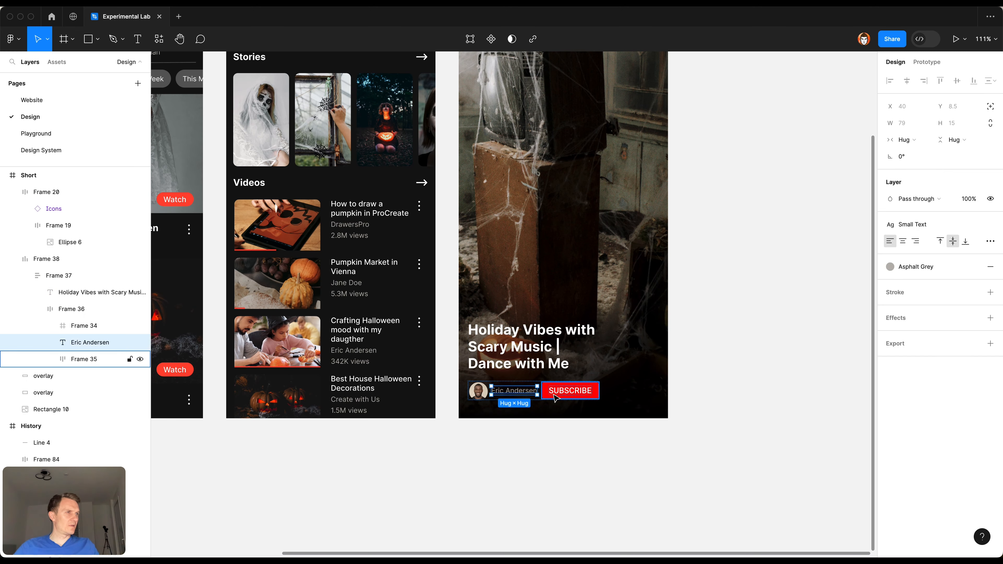
left_click(554, 395)
key("shift+super+r")
Step: Change the Short screen's new red button label to "Subscribe" and deselect it
double_click(556, 397)
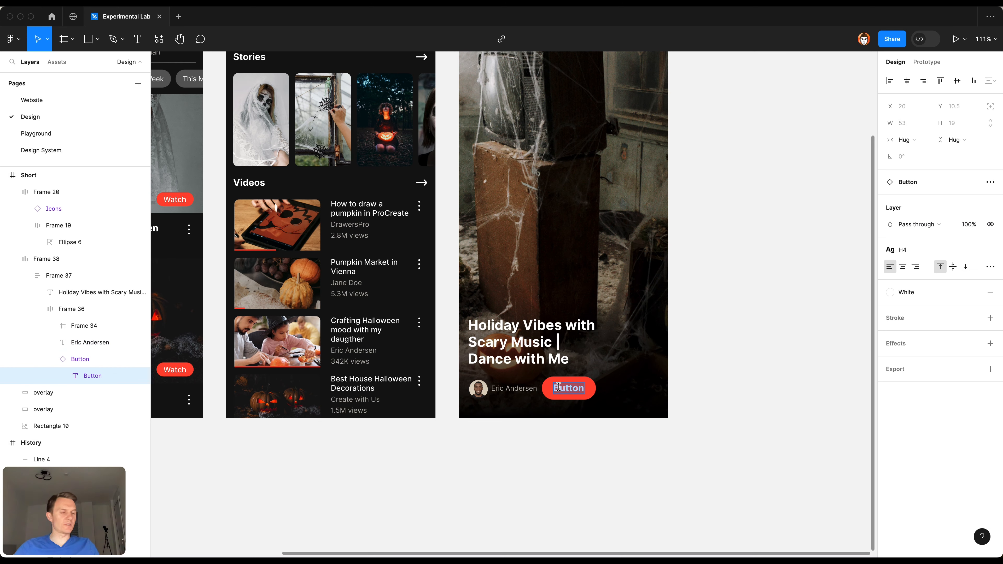
type("Subsr")
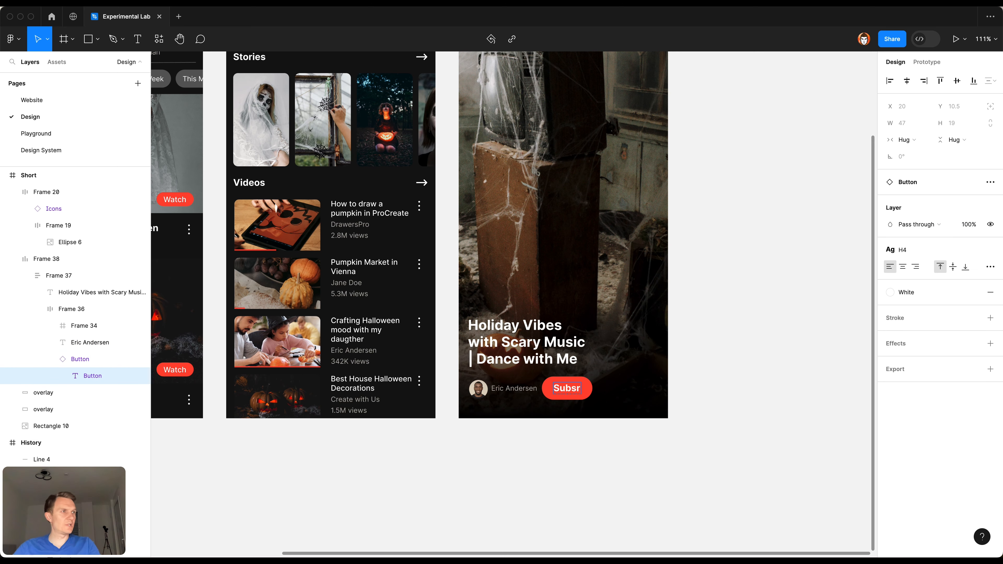
type("ribe")
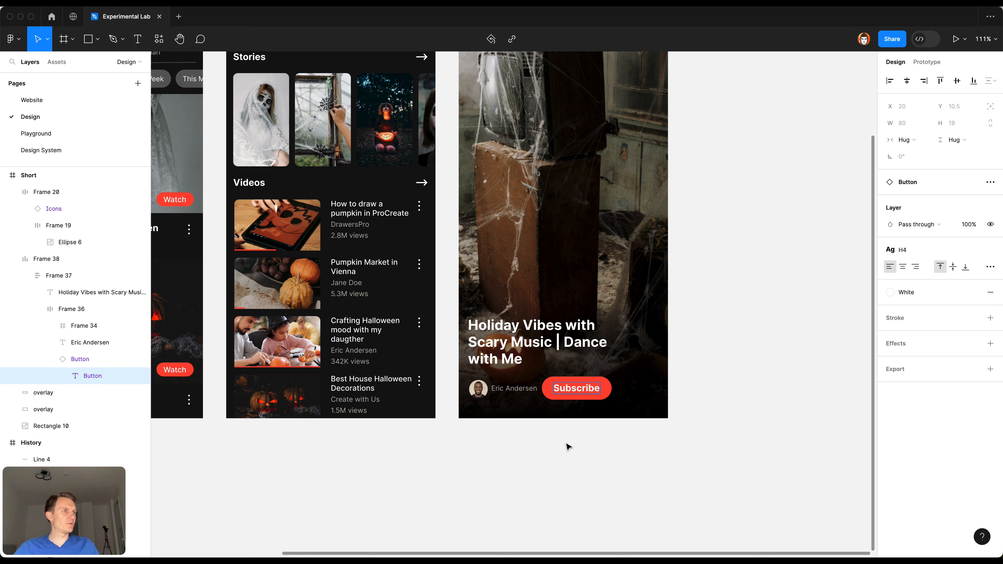
key("Escape")
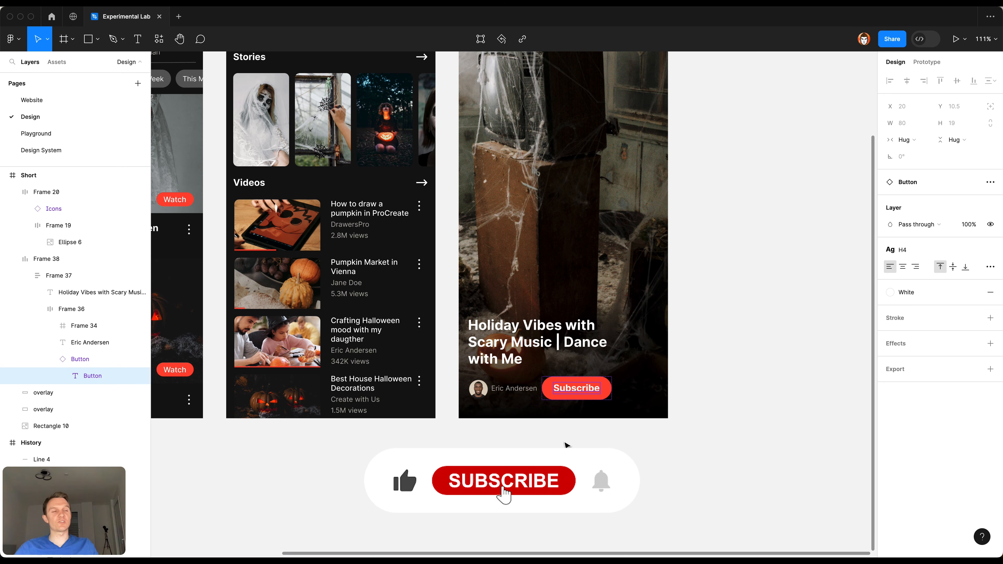
key("Escape")
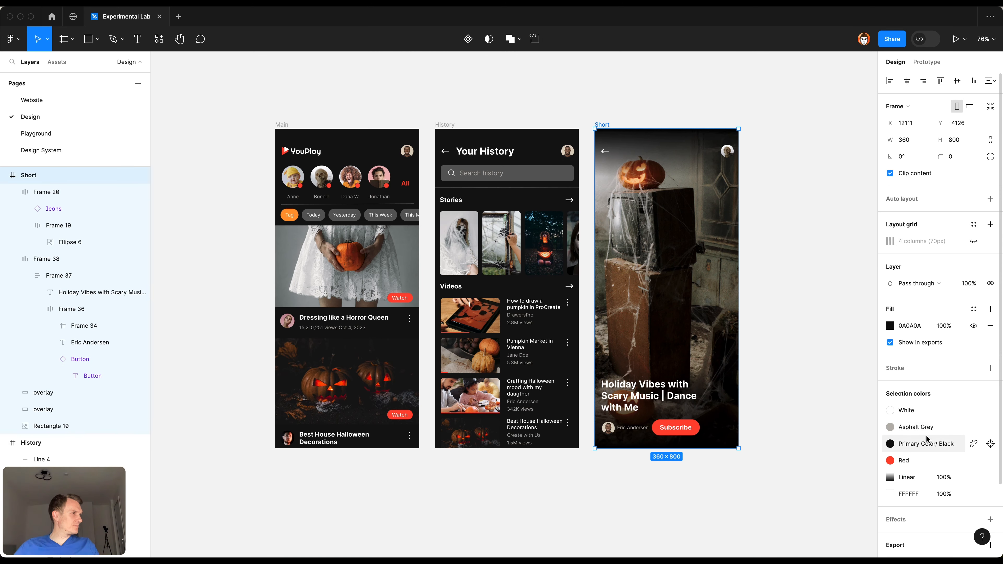
Step: Replace the Short frame's Primary Color/Black with the Black style and its FFFFFF color with the White style, and deselect the frame
left_click(920, 444)
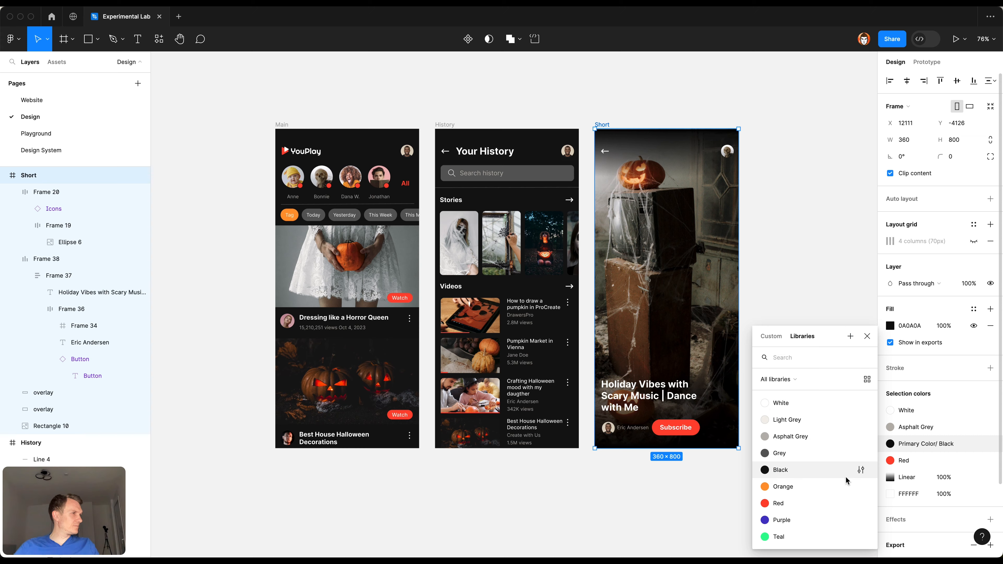
left_click(845, 474)
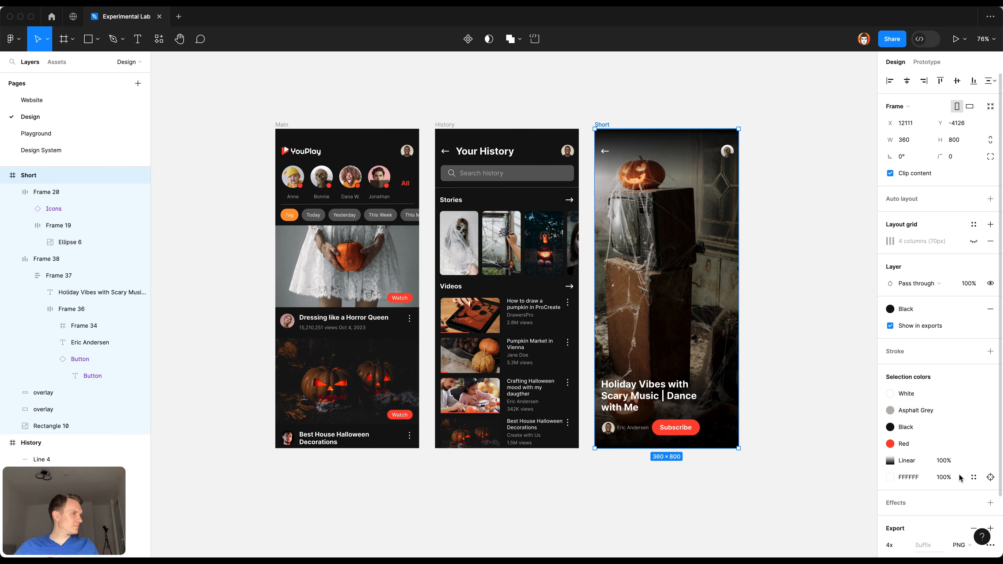
left_click(971, 477)
left_click(809, 410)
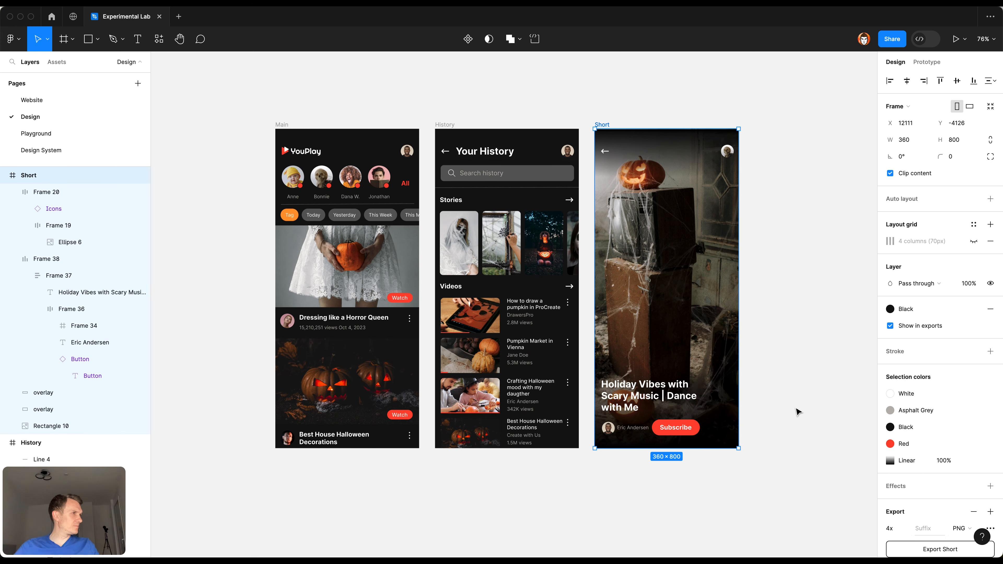
left_click(780, 344)
left_click_drag(779, 344, 801, 358)
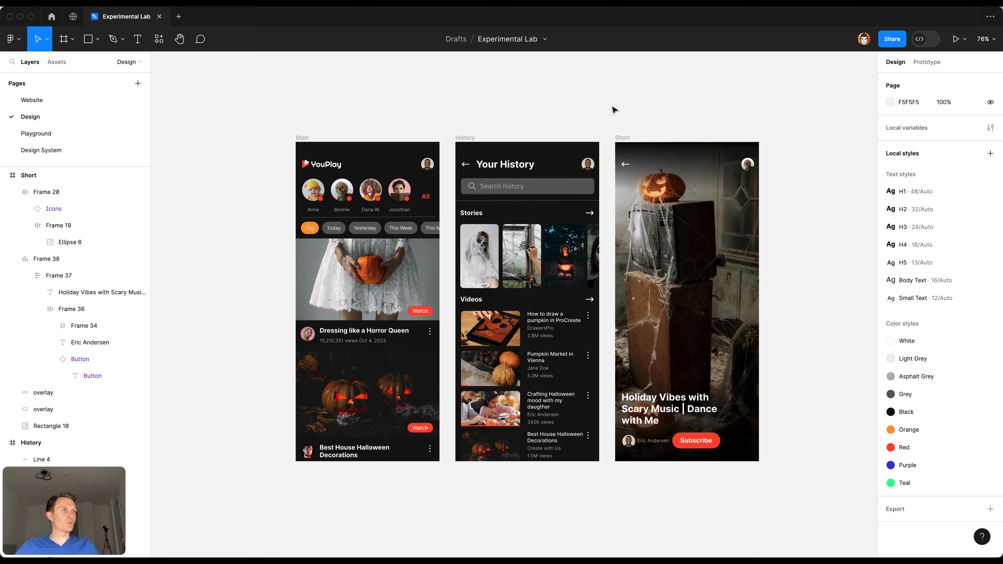
Step: Open the Design System page and review its color swatches, buttons and icons, including the small red button
scroll(604, 116, "right", 3)
scroll(605, 117, "up", 1)
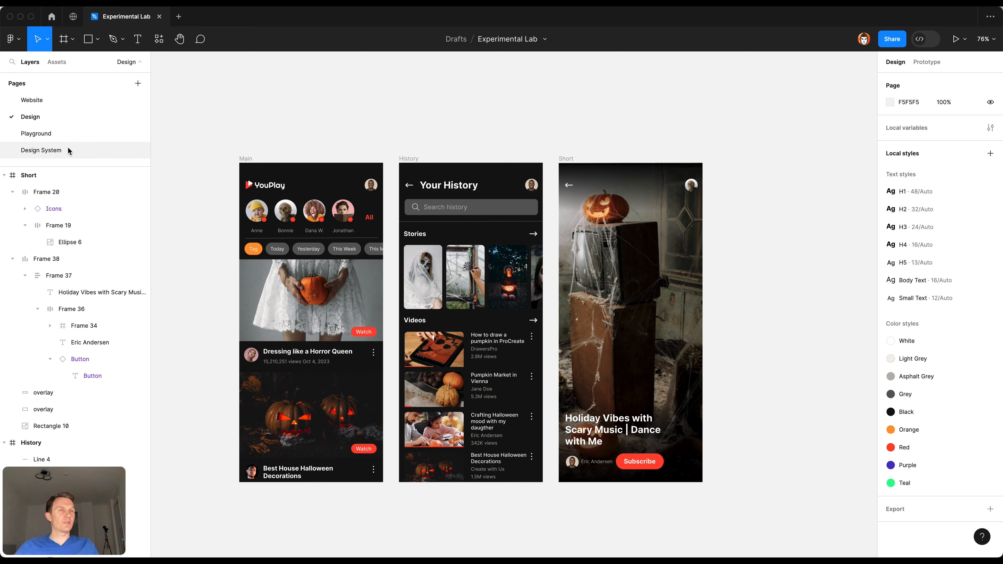
left_click(67, 150)
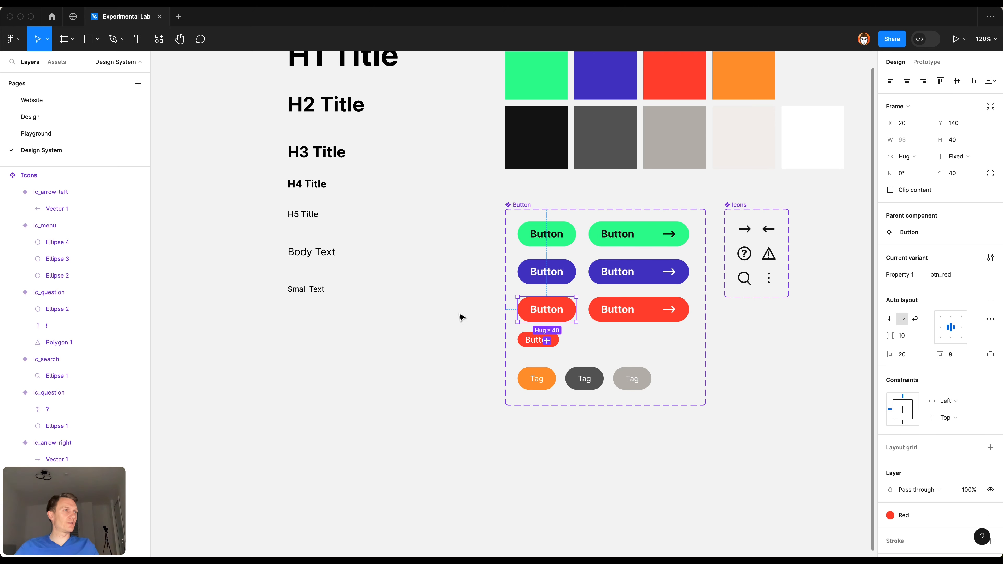
left_click_drag(760, 370, 647, 426)
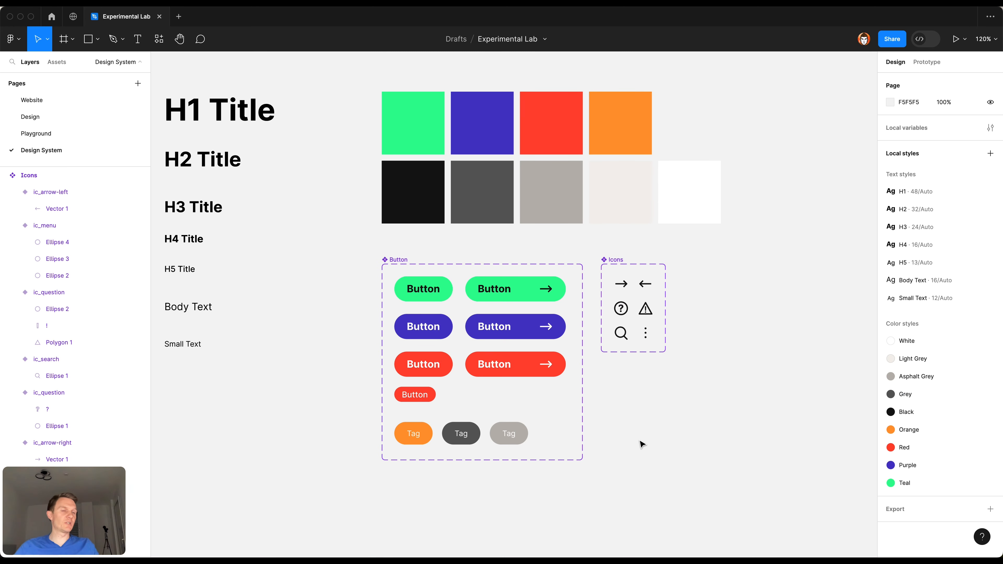
scroll(633, 415, "right", 2)
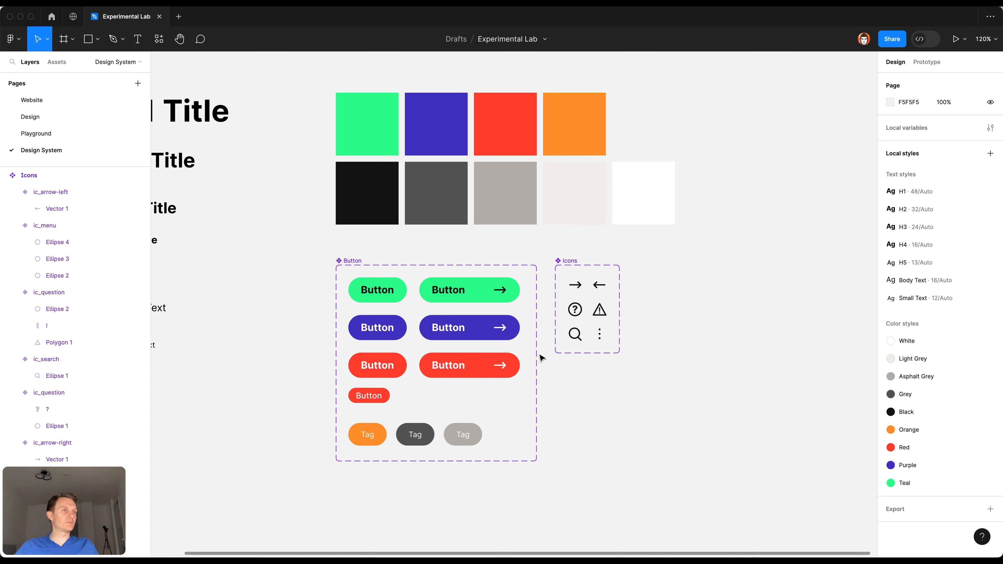
left_click(387, 401)
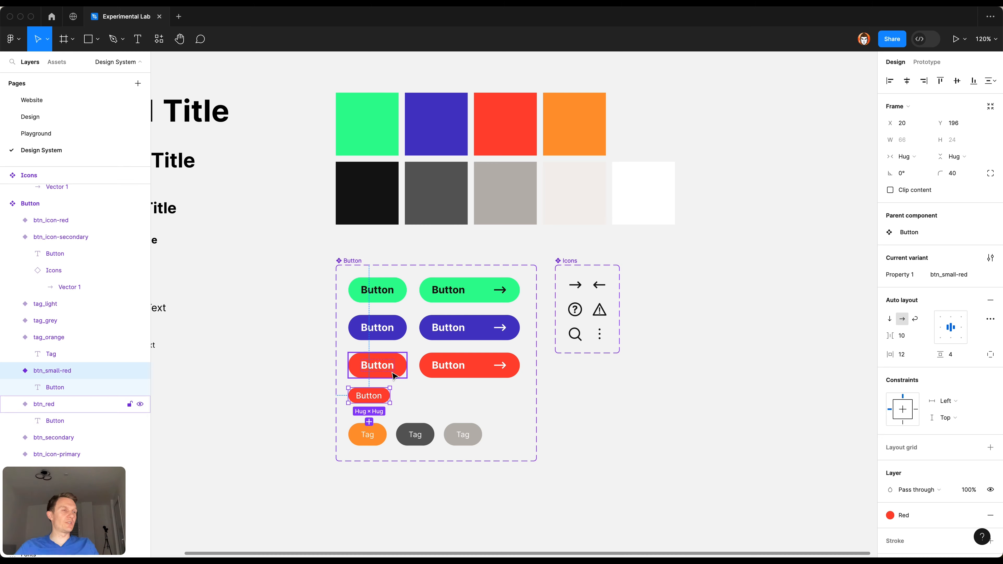
key("Escape")
Step: Try cyan 38FEF2 for the Red color style, settle on magenta FA38FE, and check the three app screens on the Design page
left_click(991, 448)
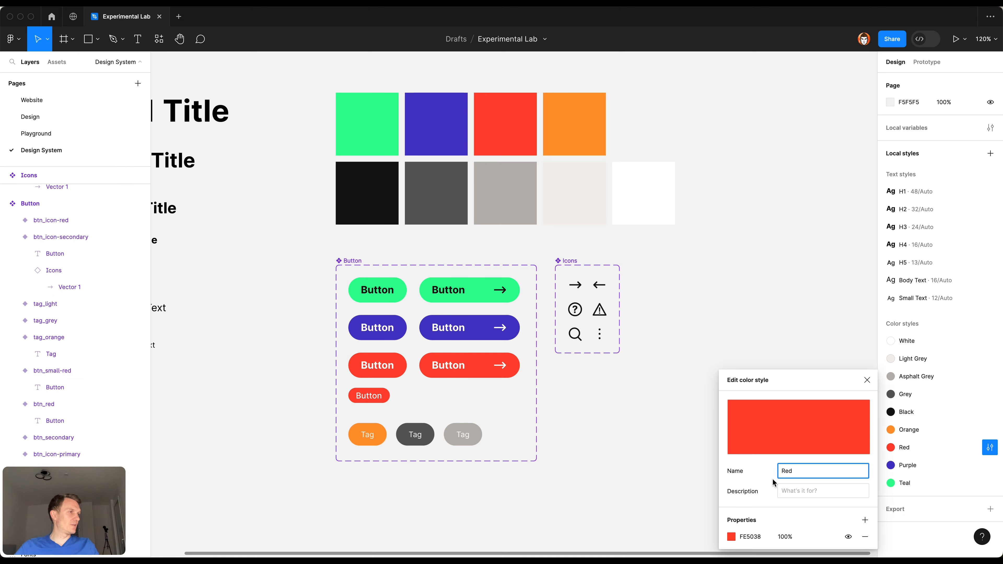
left_click(732, 538)
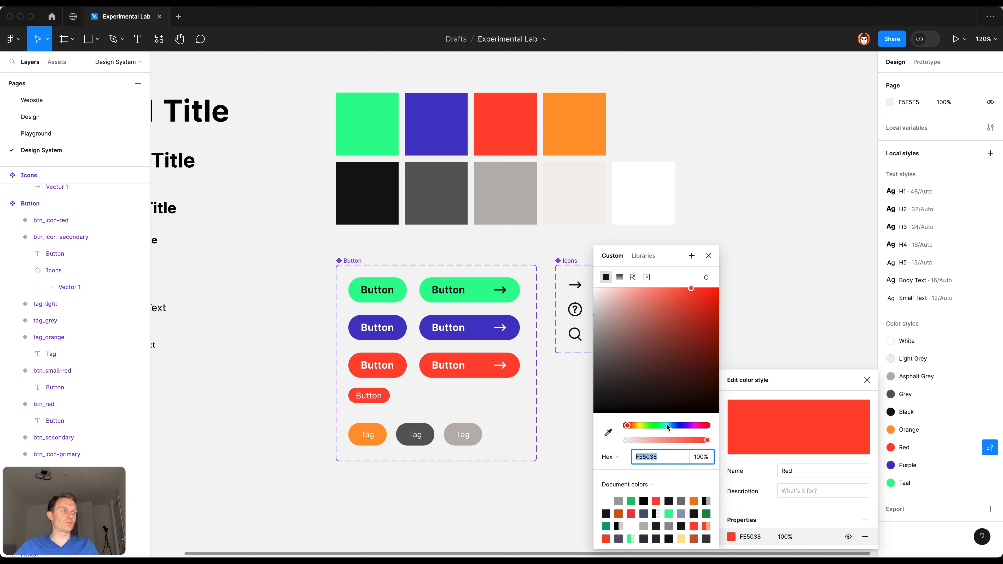
left_click_drag(672, 427, 666, 426)
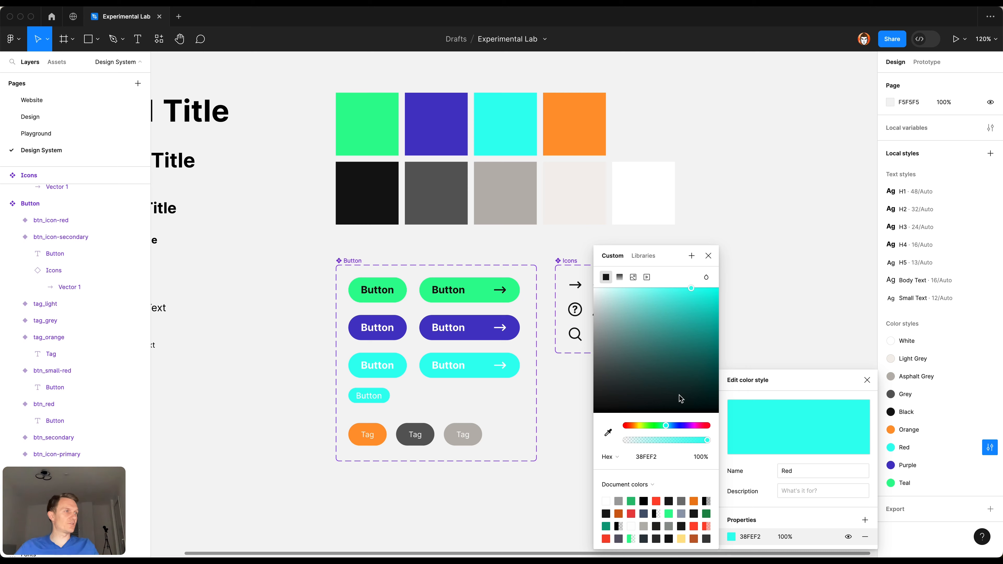
left_click(695, 426)
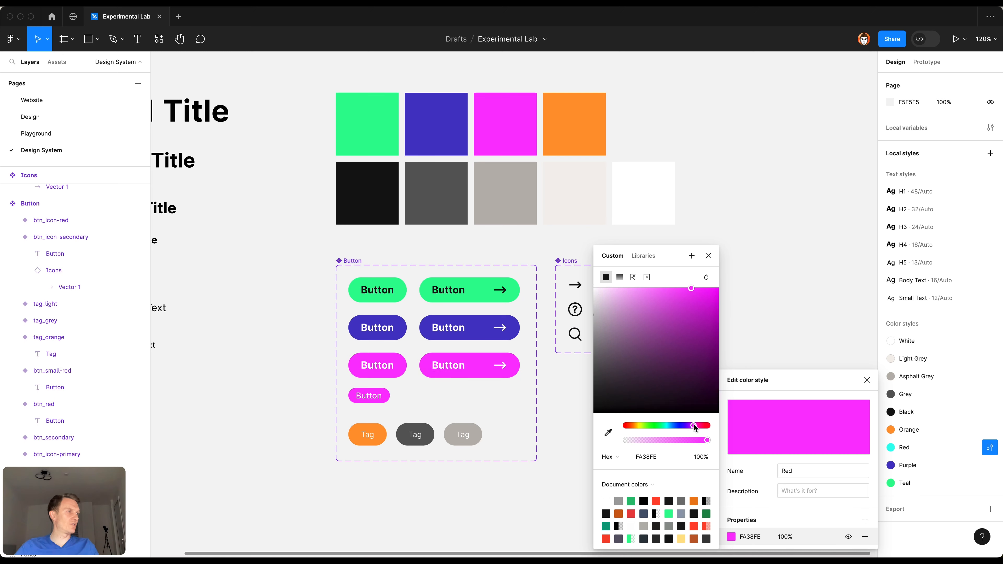
left_click(708, 257)
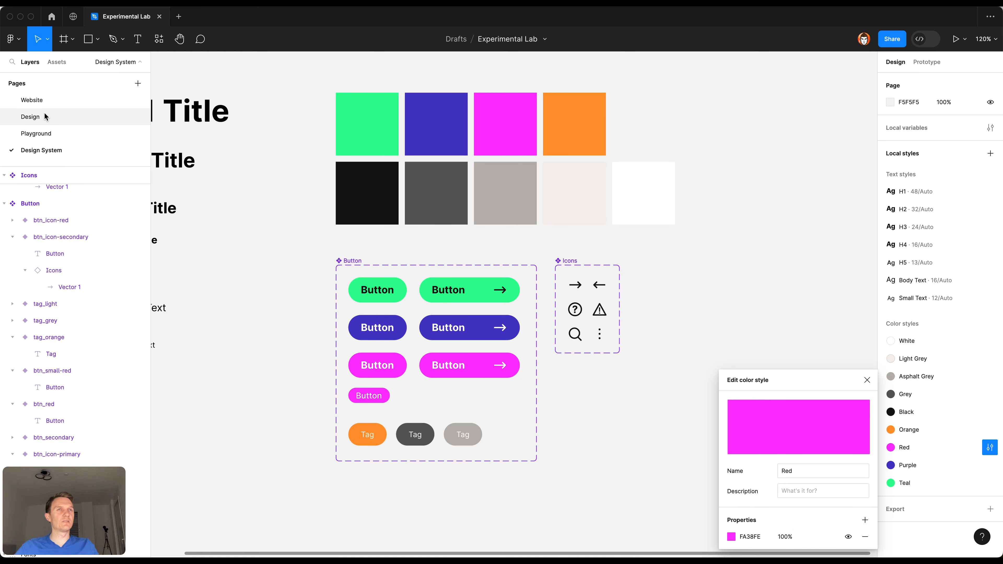
left_click(31, 117)
left_click(639, 496)
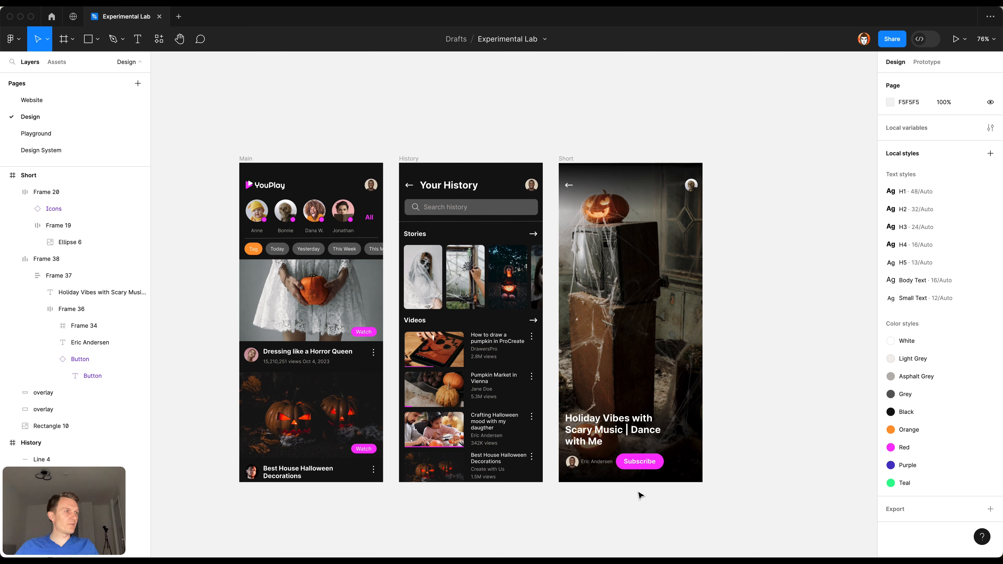
Step: Change the Design System's Black color style to dark brown 463E2A and check the app screens on the Design page
left_click(114, 150)
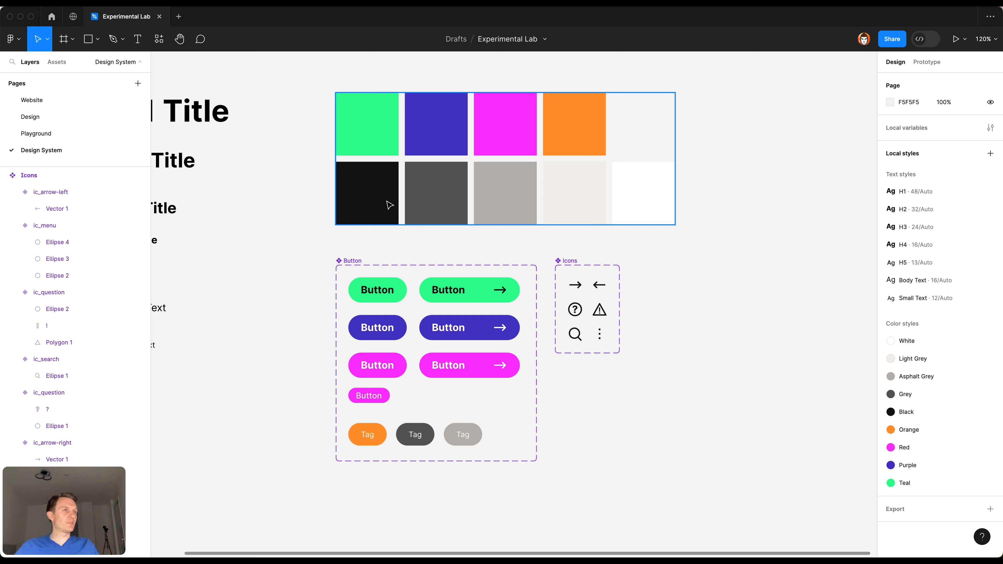
left_click(394, 205)
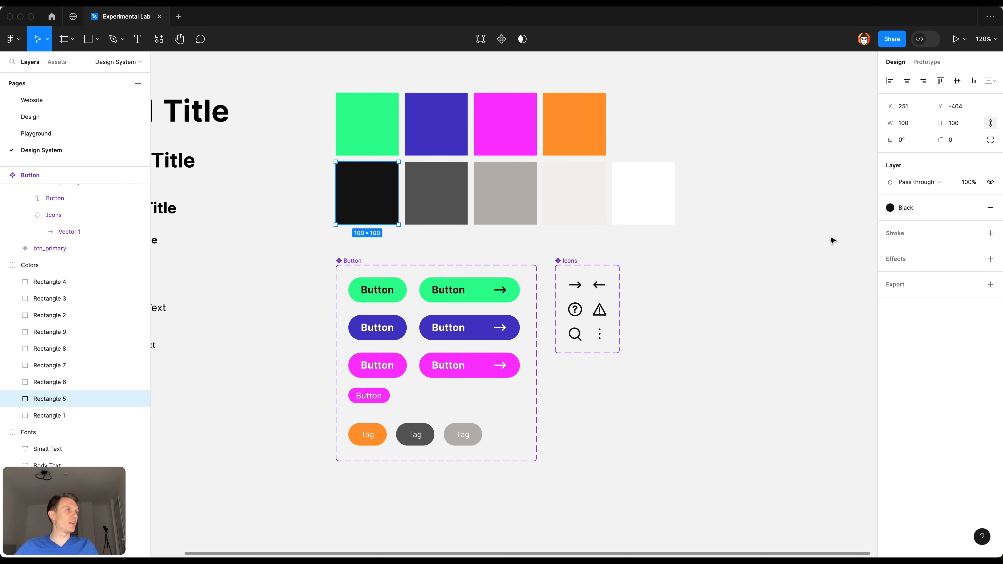
left_click(838, 253)
left_click(990, 412)
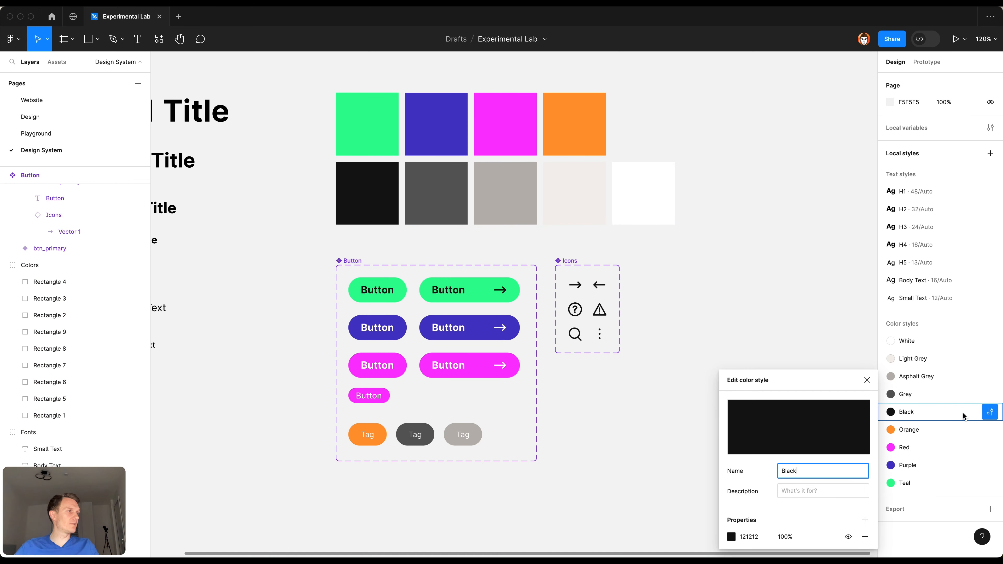
left_click(735, 536)
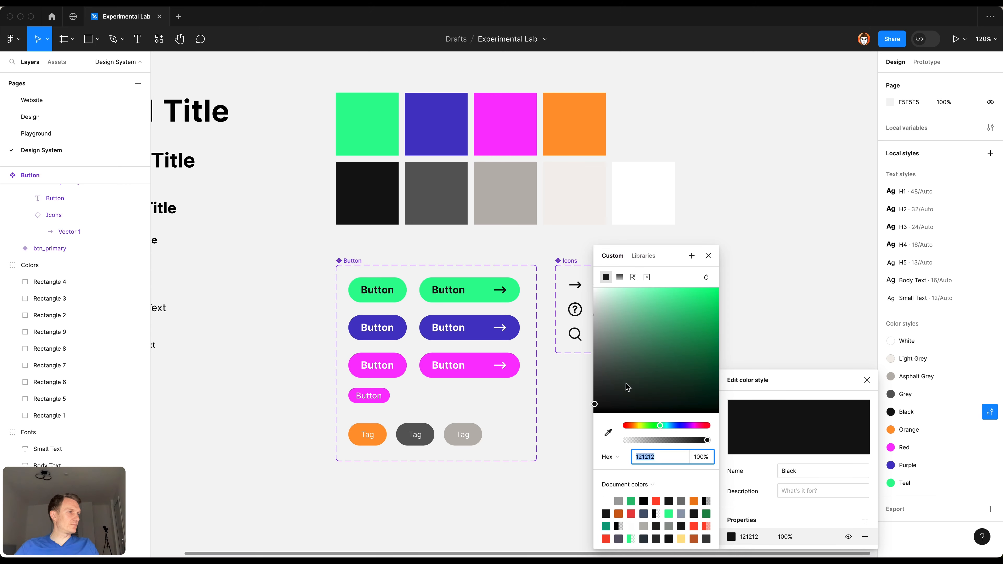
scroll(648, 509, "down", 1)
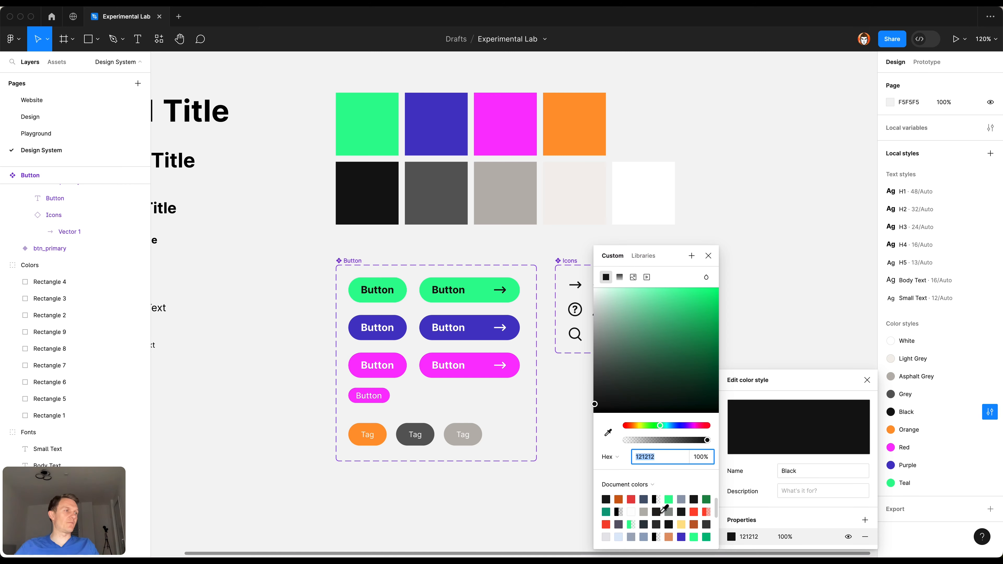
left_click_drag(640, 428, 643, 380)
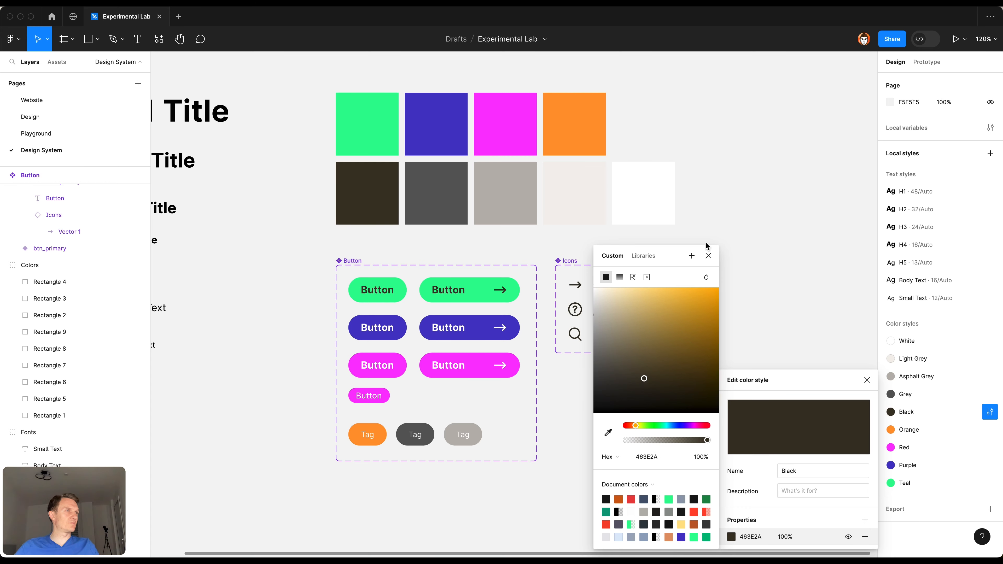
left_click(708, 256)
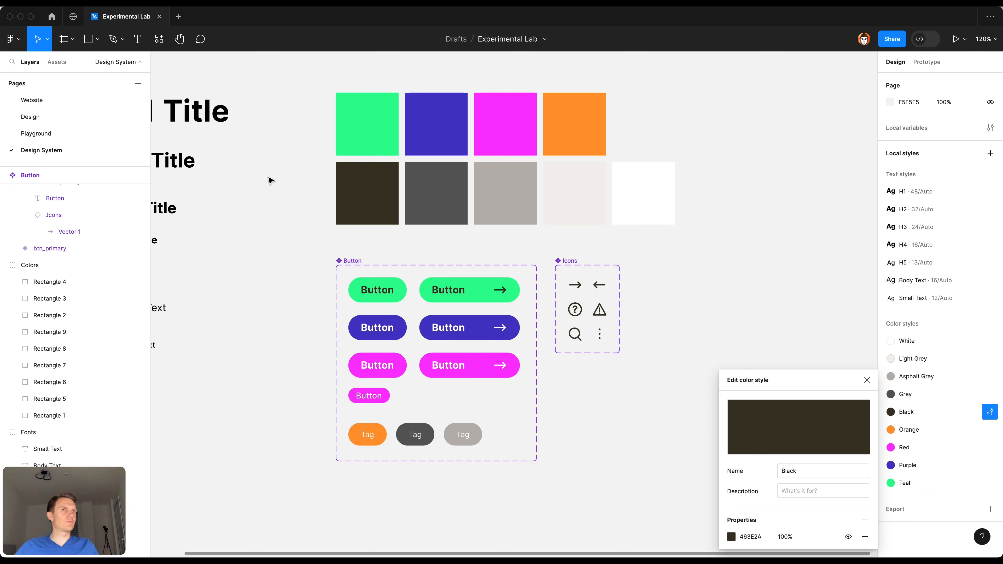
left_click(113, 120)
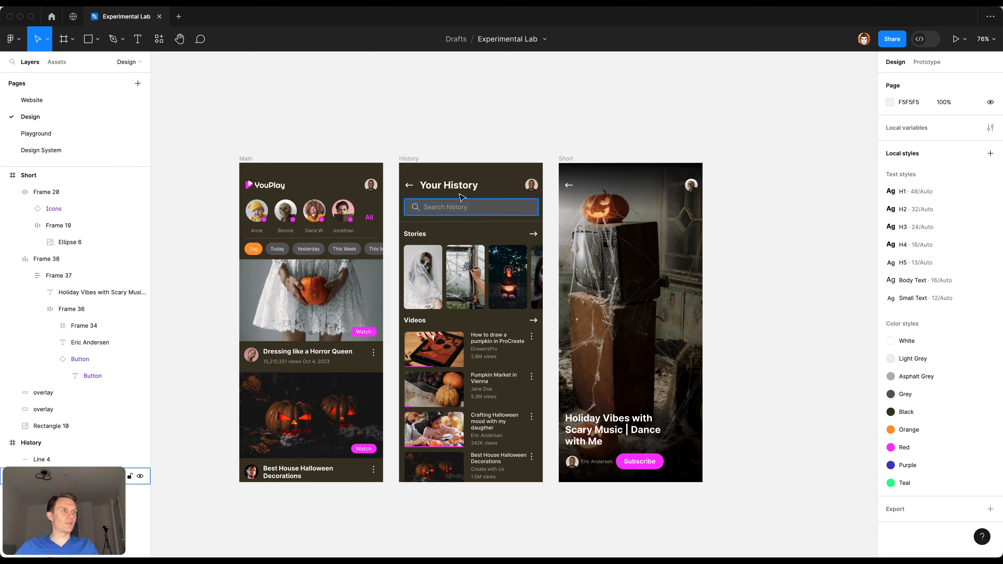